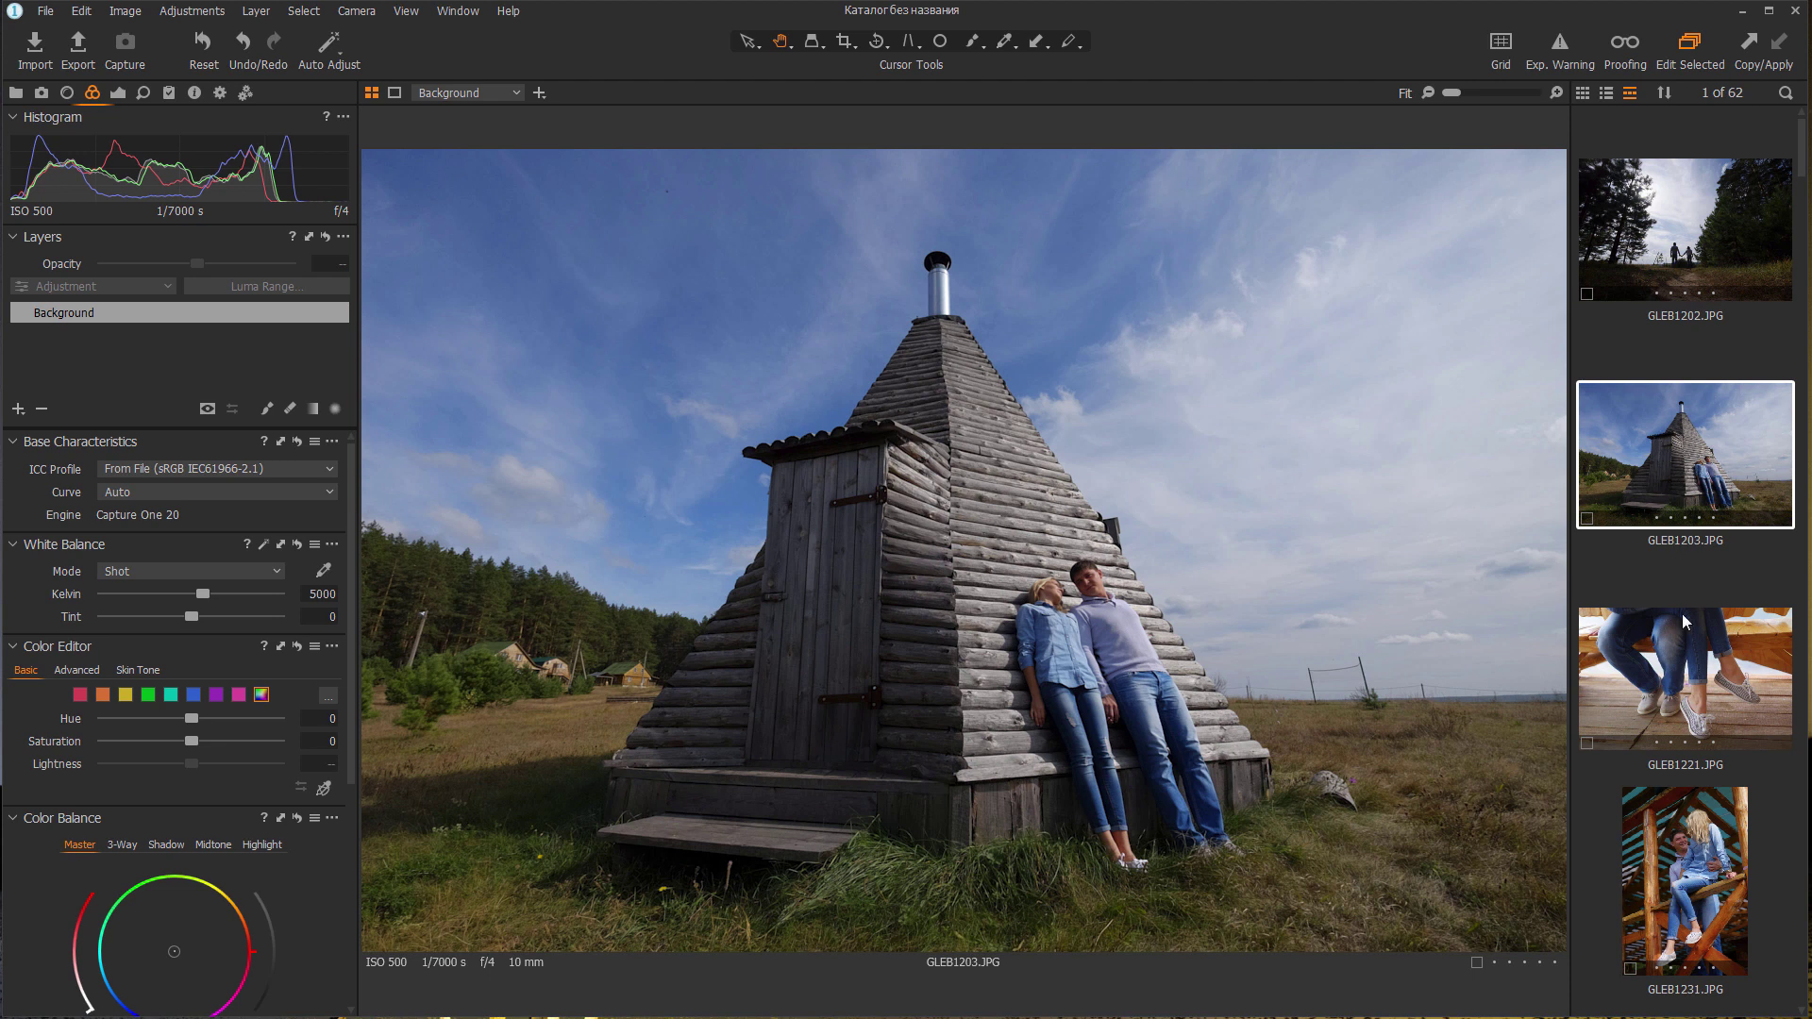
Browse the filmstrip past GLEB1221, GLEB1231 and GLEB1236 to select the GLEB1250 couple photo
click(1686, 645)
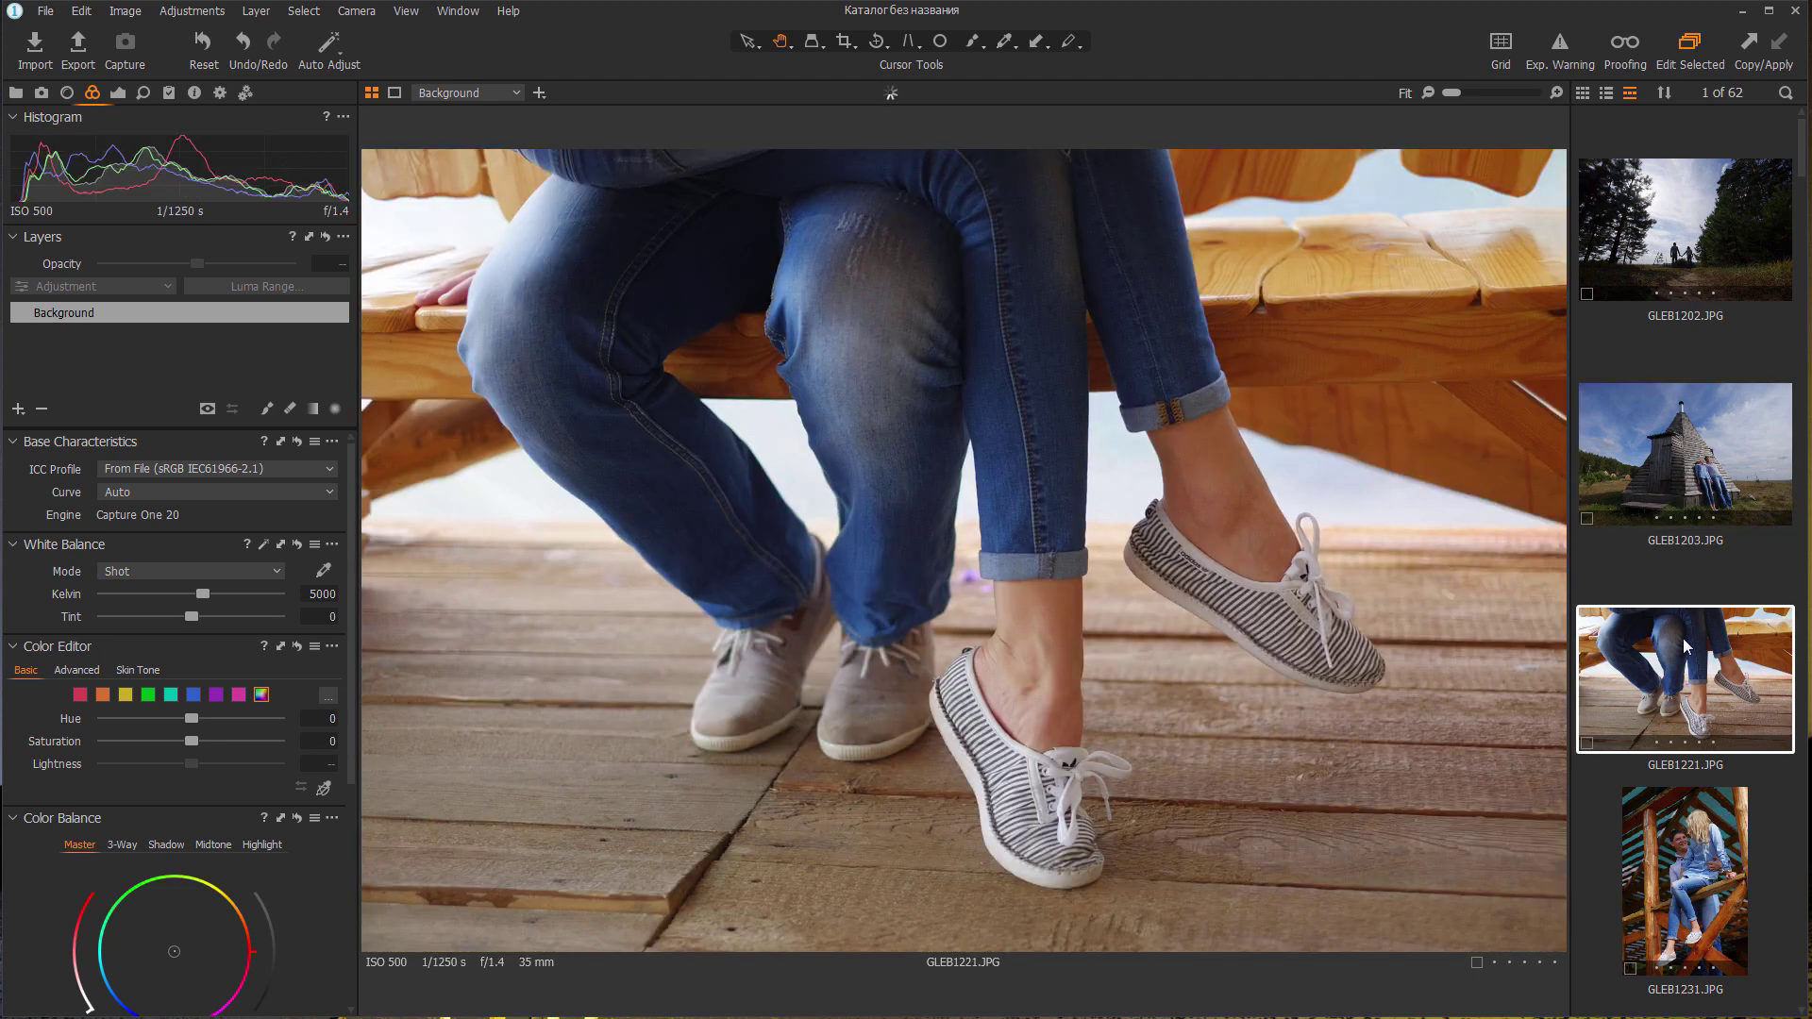
scroll(1686, 645, down, 3)
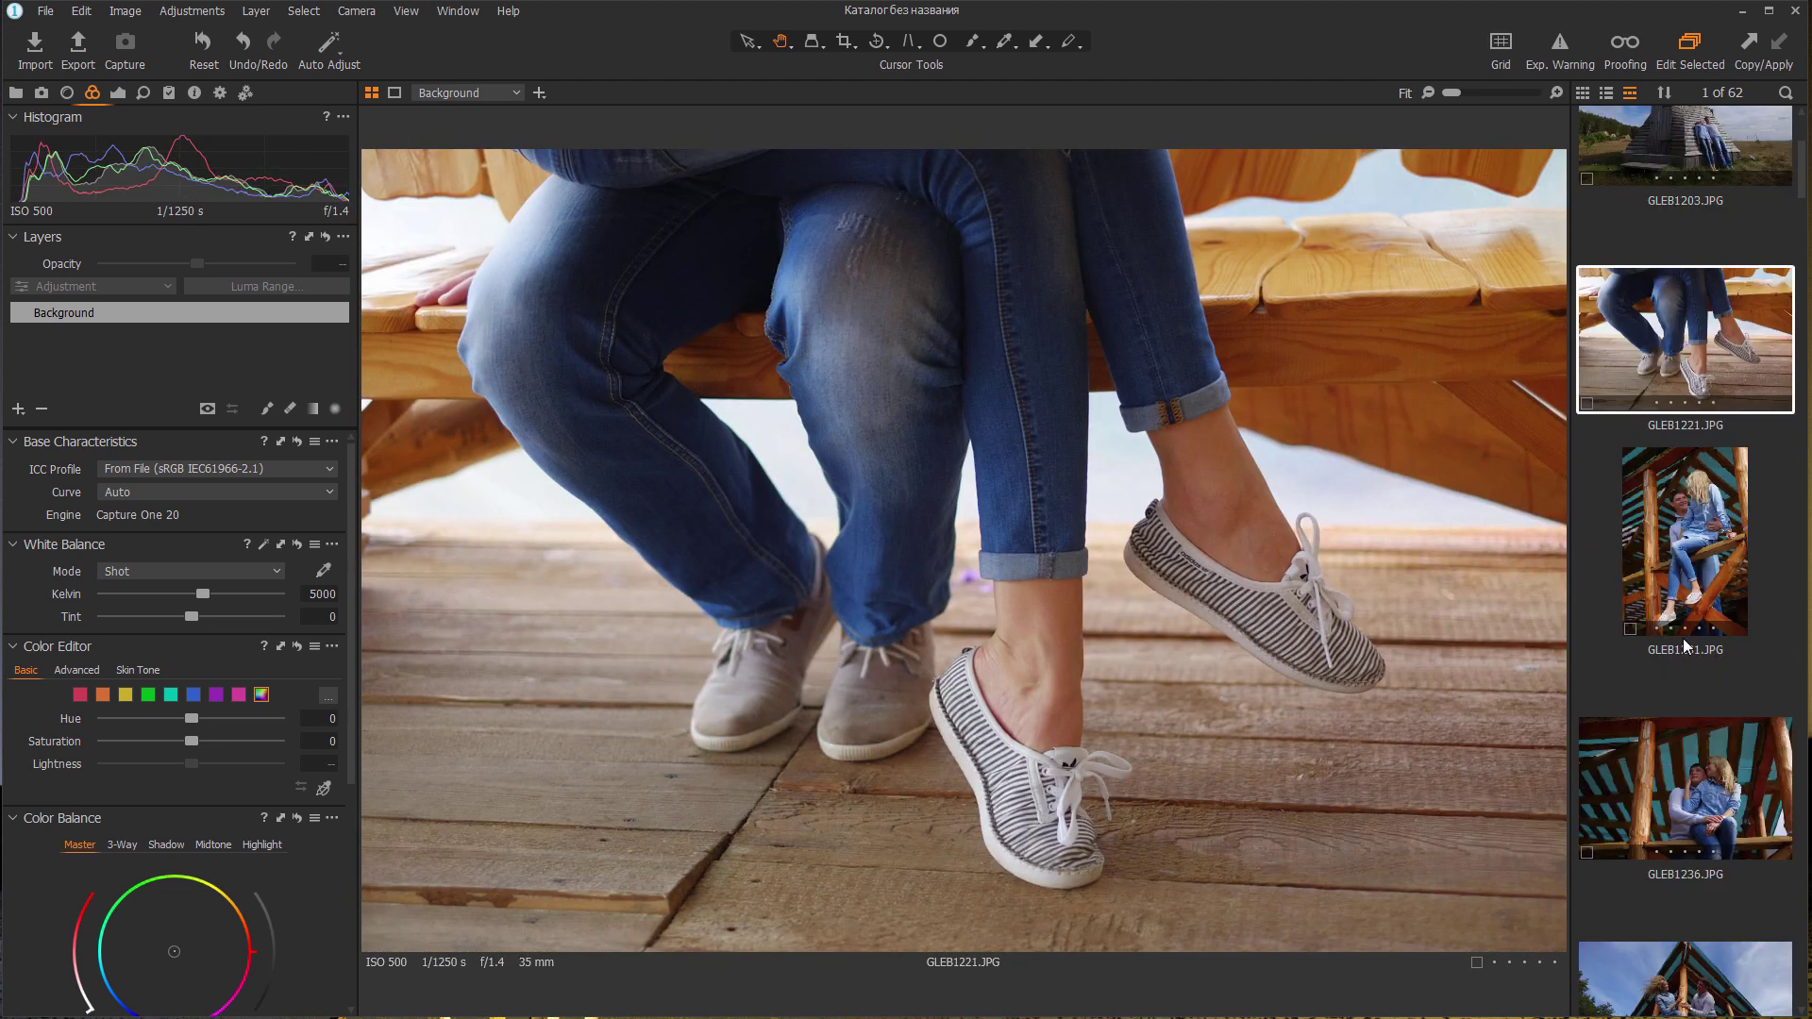
click(1669, 540)
click(1667, 755)
scroll(1667, 752, down, 4)
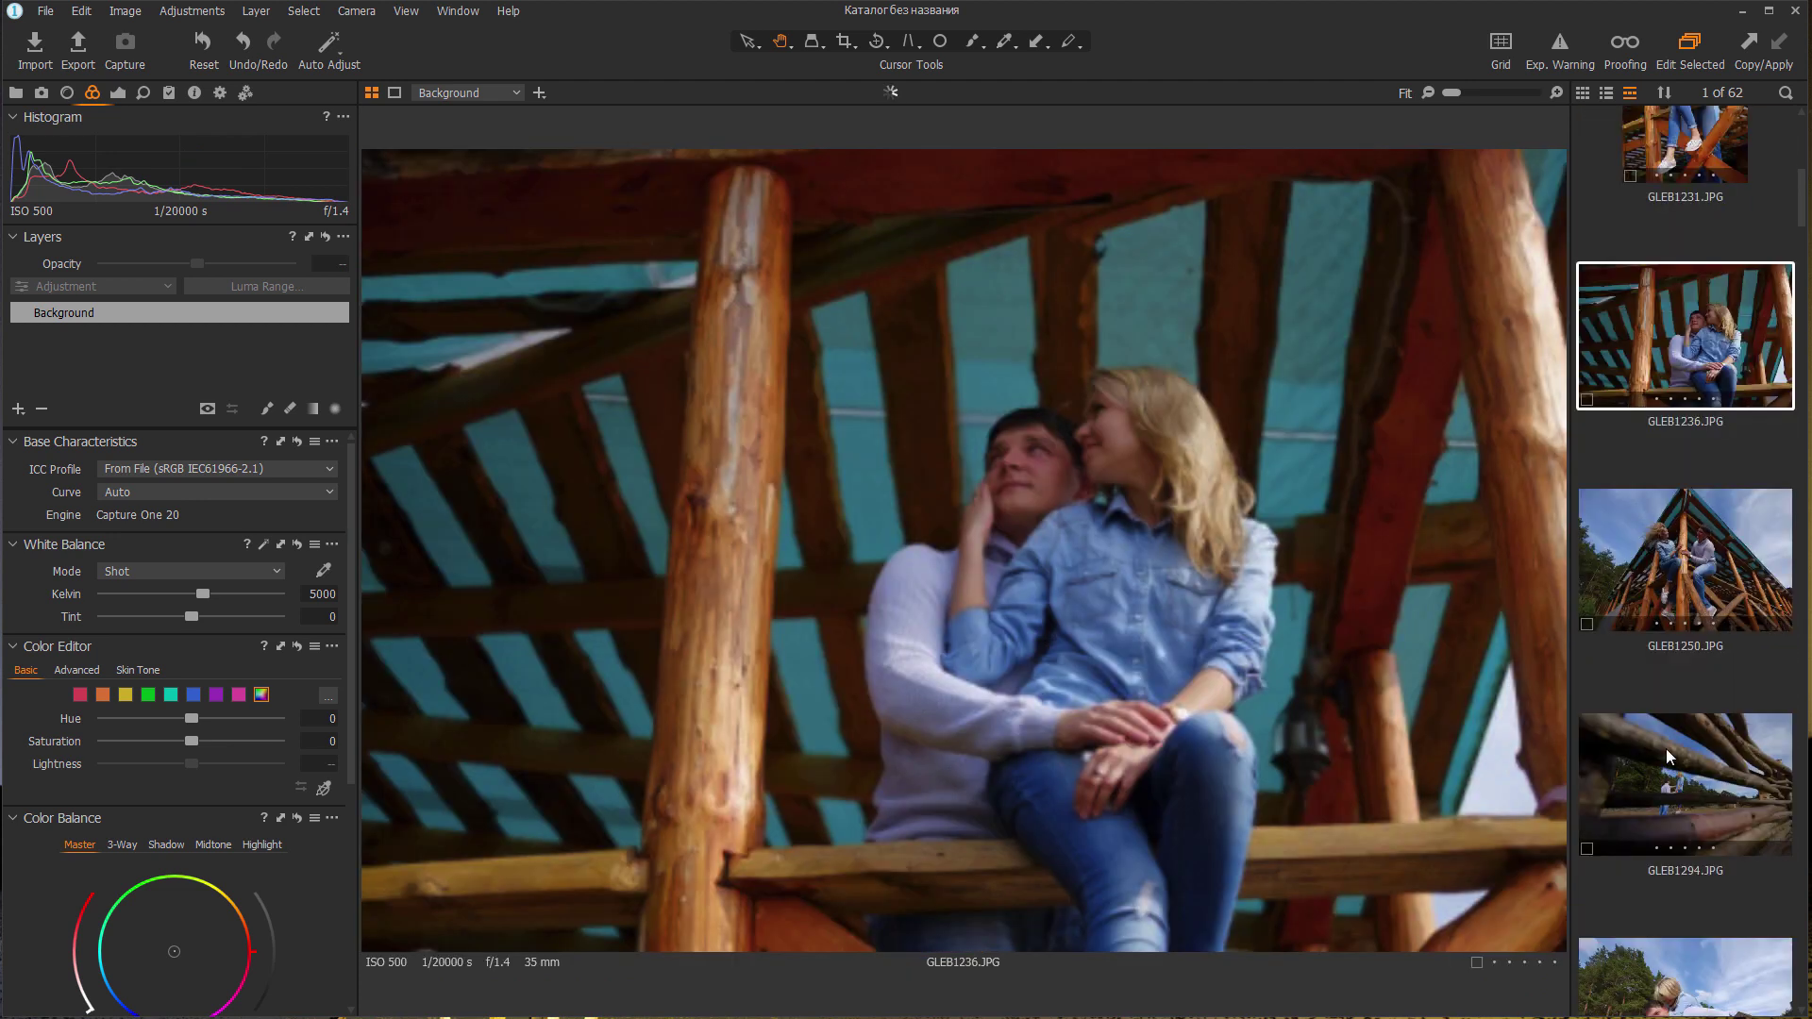
click(1678, 587)
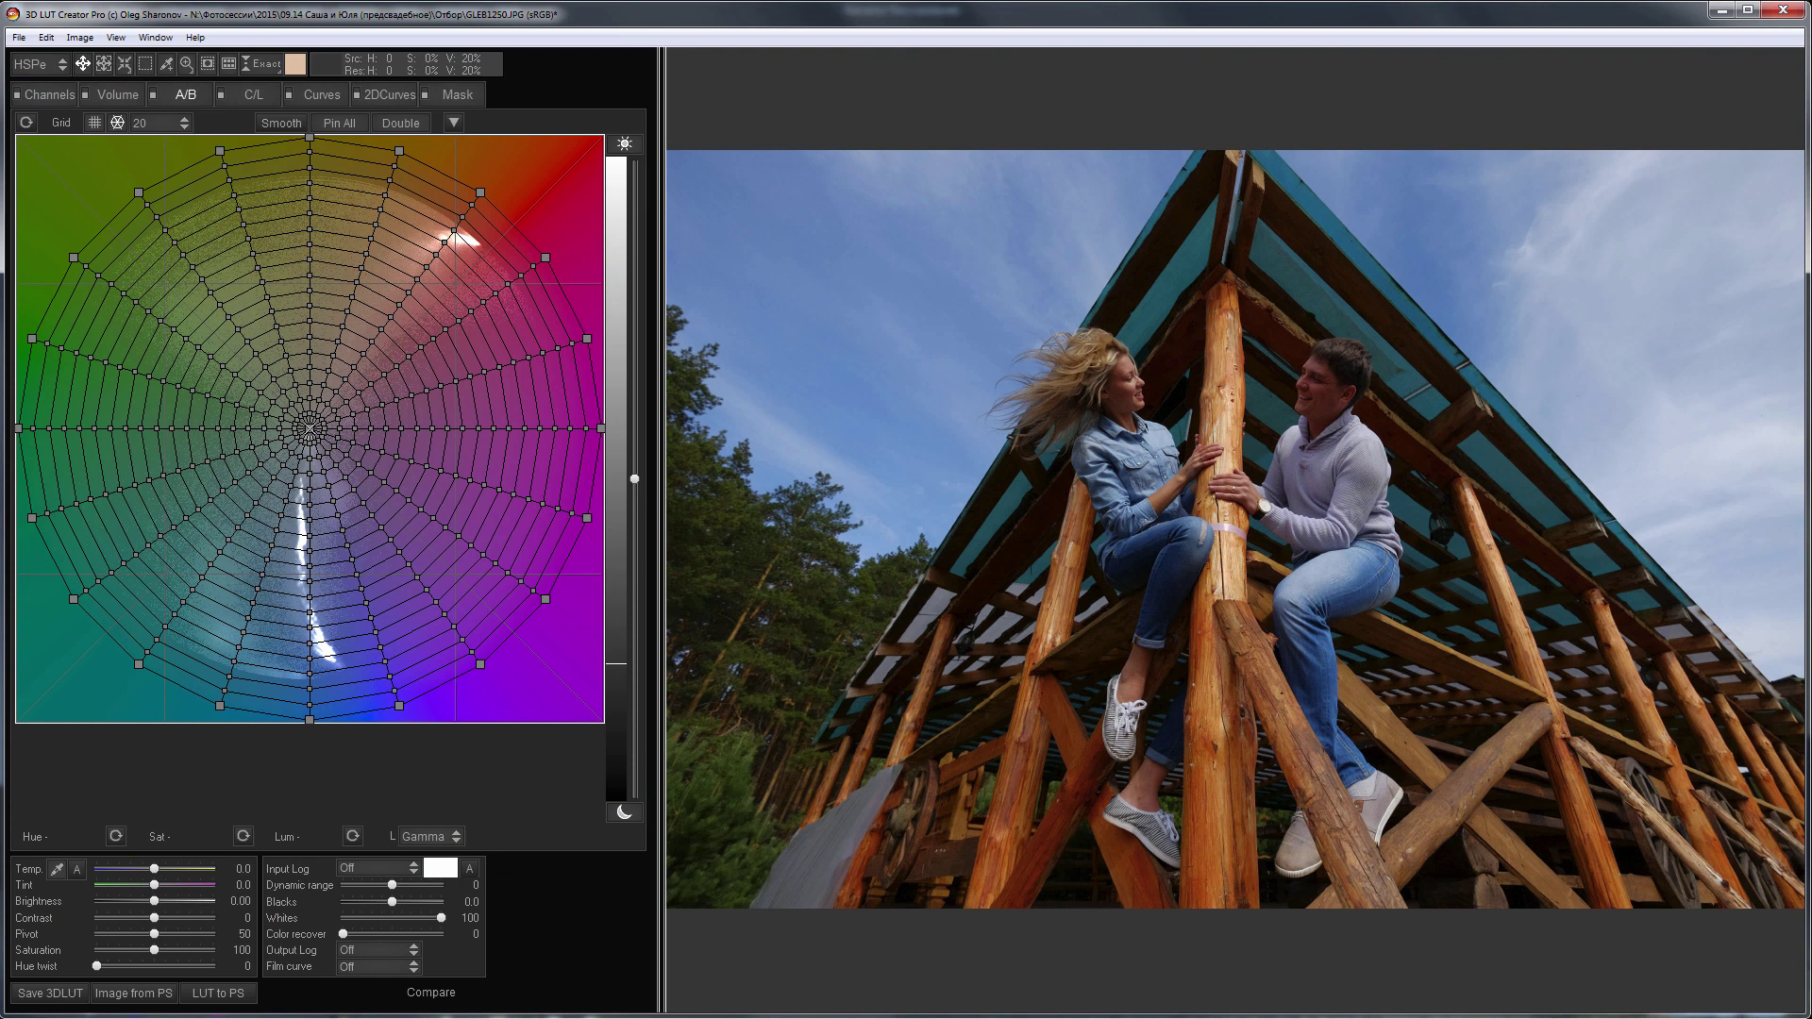
Switch the grid to square, size 8, in the LAB colour model
click(100, 126)
click(146, 123)
click(155, 177)
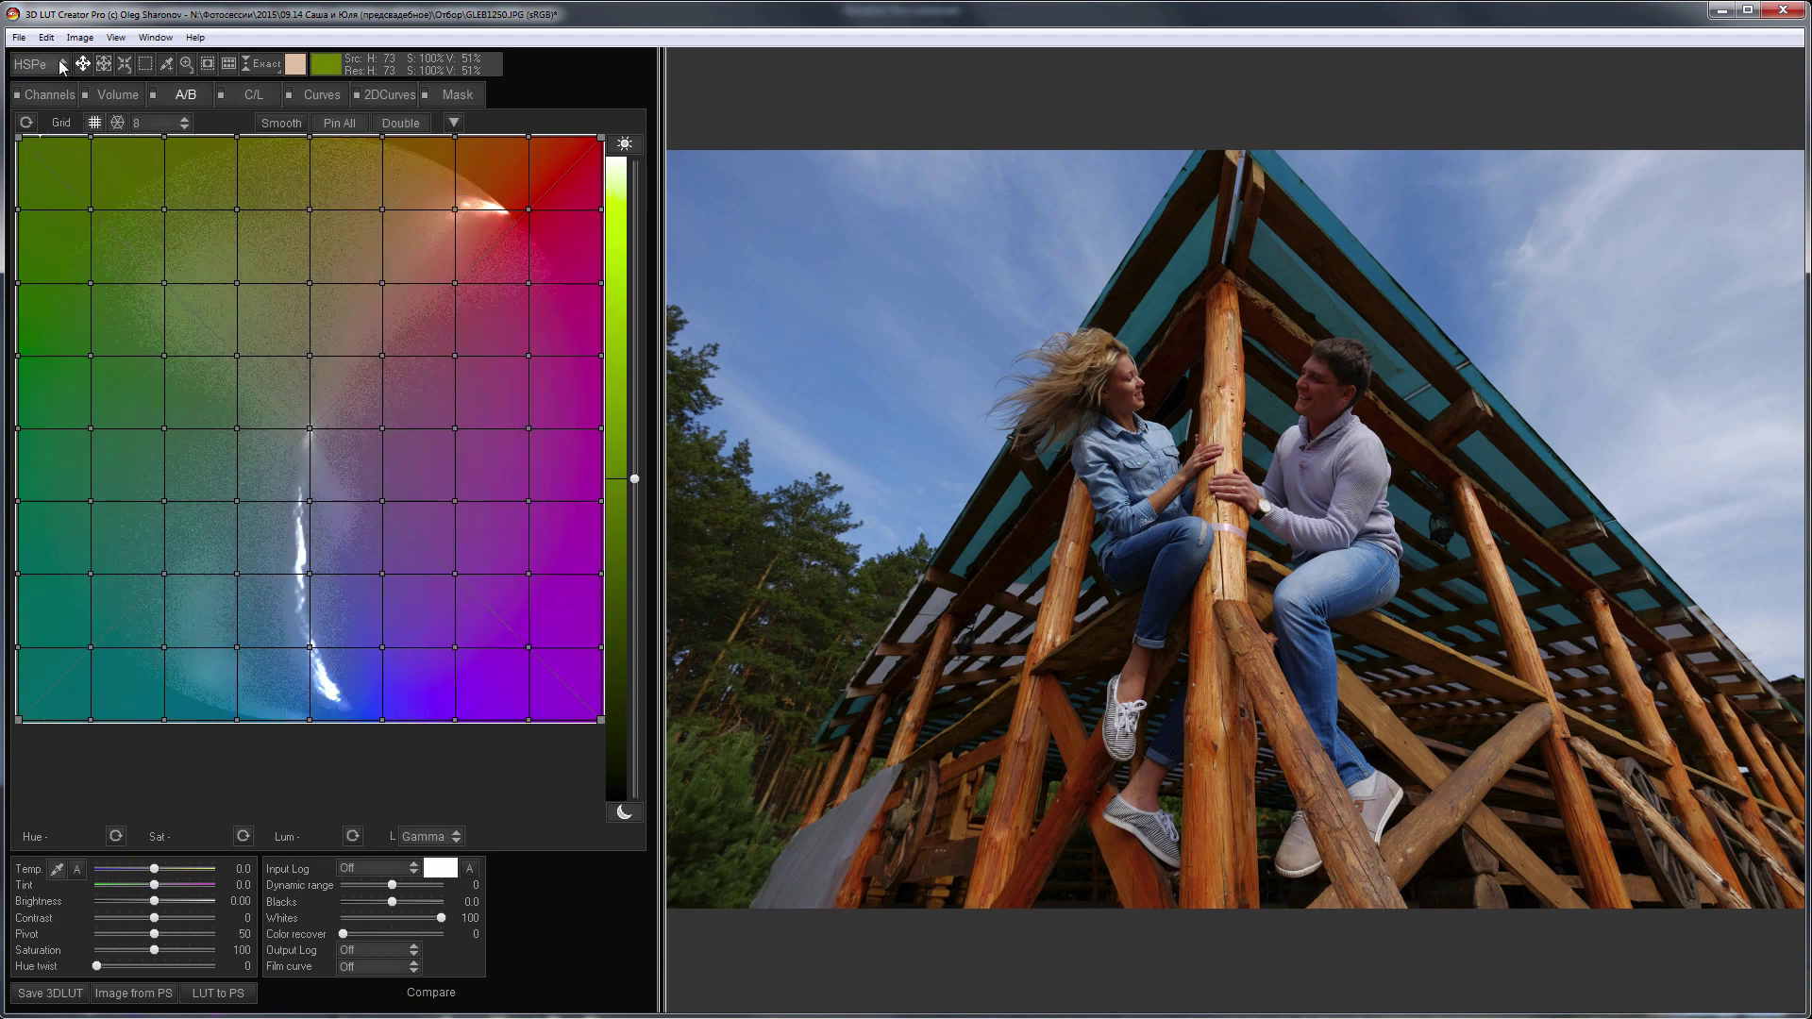
click(62, 65)
click(64, 98)
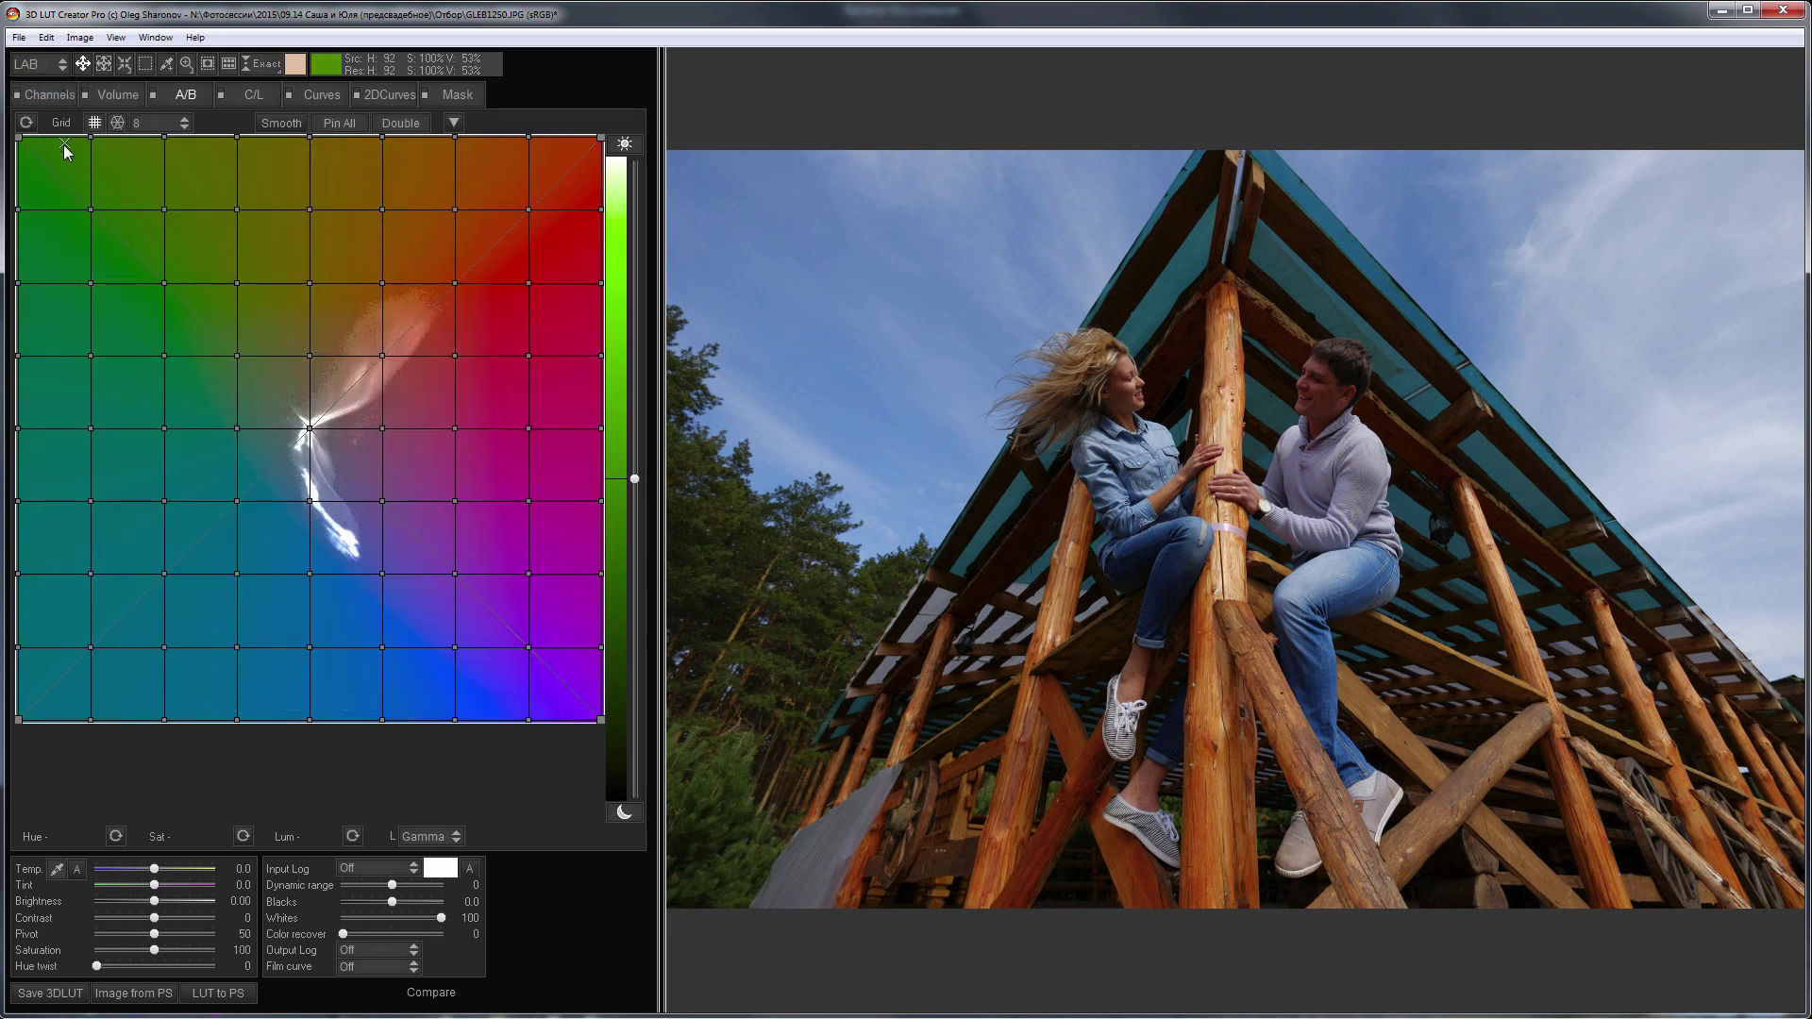
Warp the A/B grid corner and bottom-centre nodes to cool the photo and tame the blue cast
drag(20, 140, 20, 416)
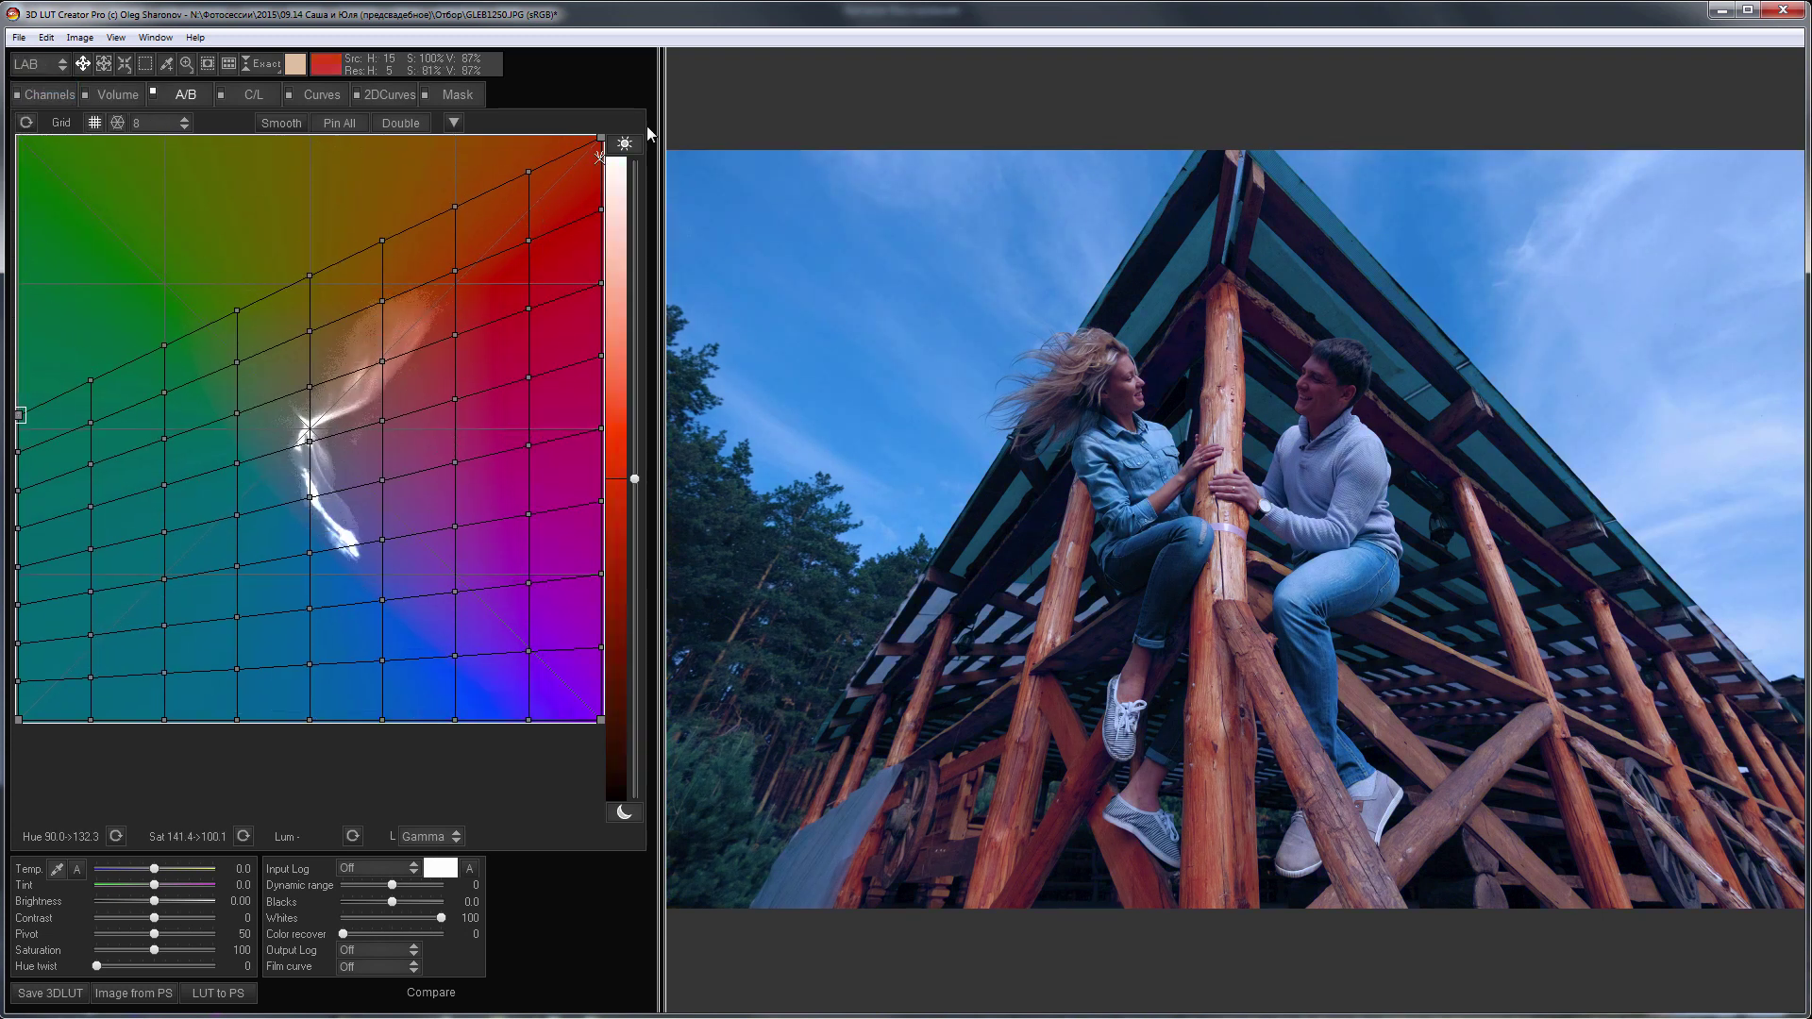
drag(601, 139, 617, 183)
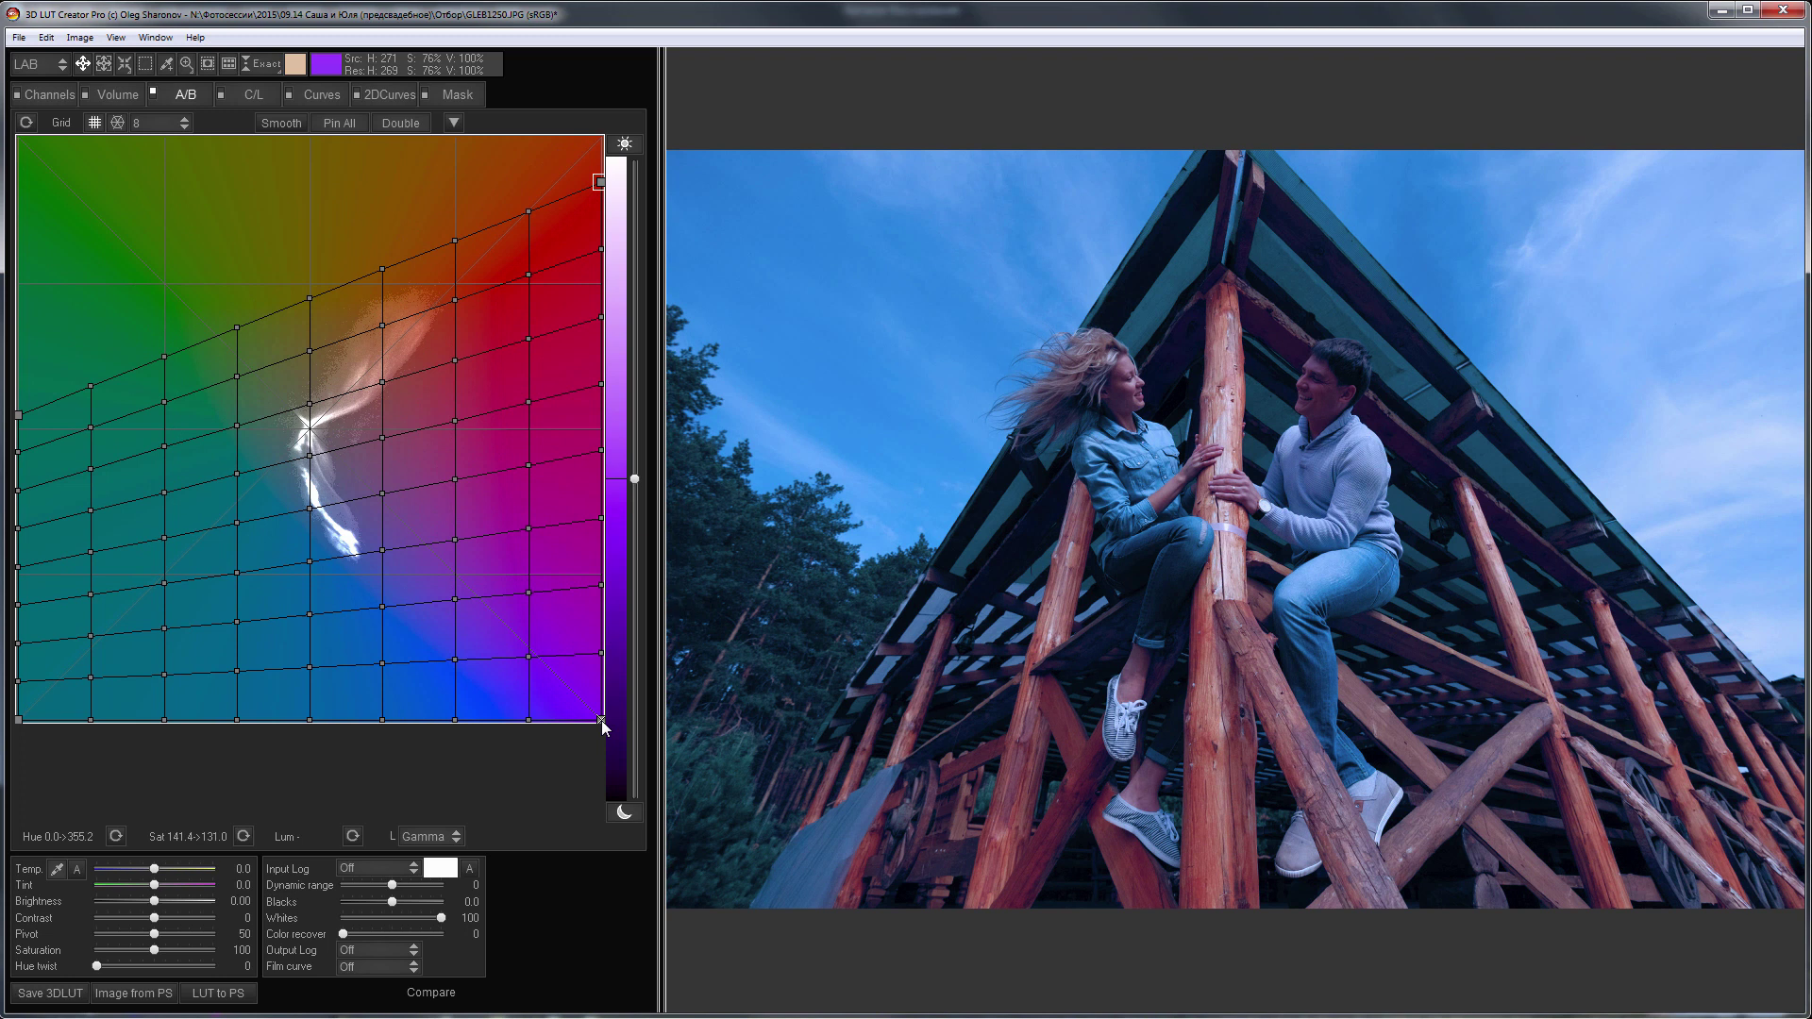
drag(602, 720, 613, 408)
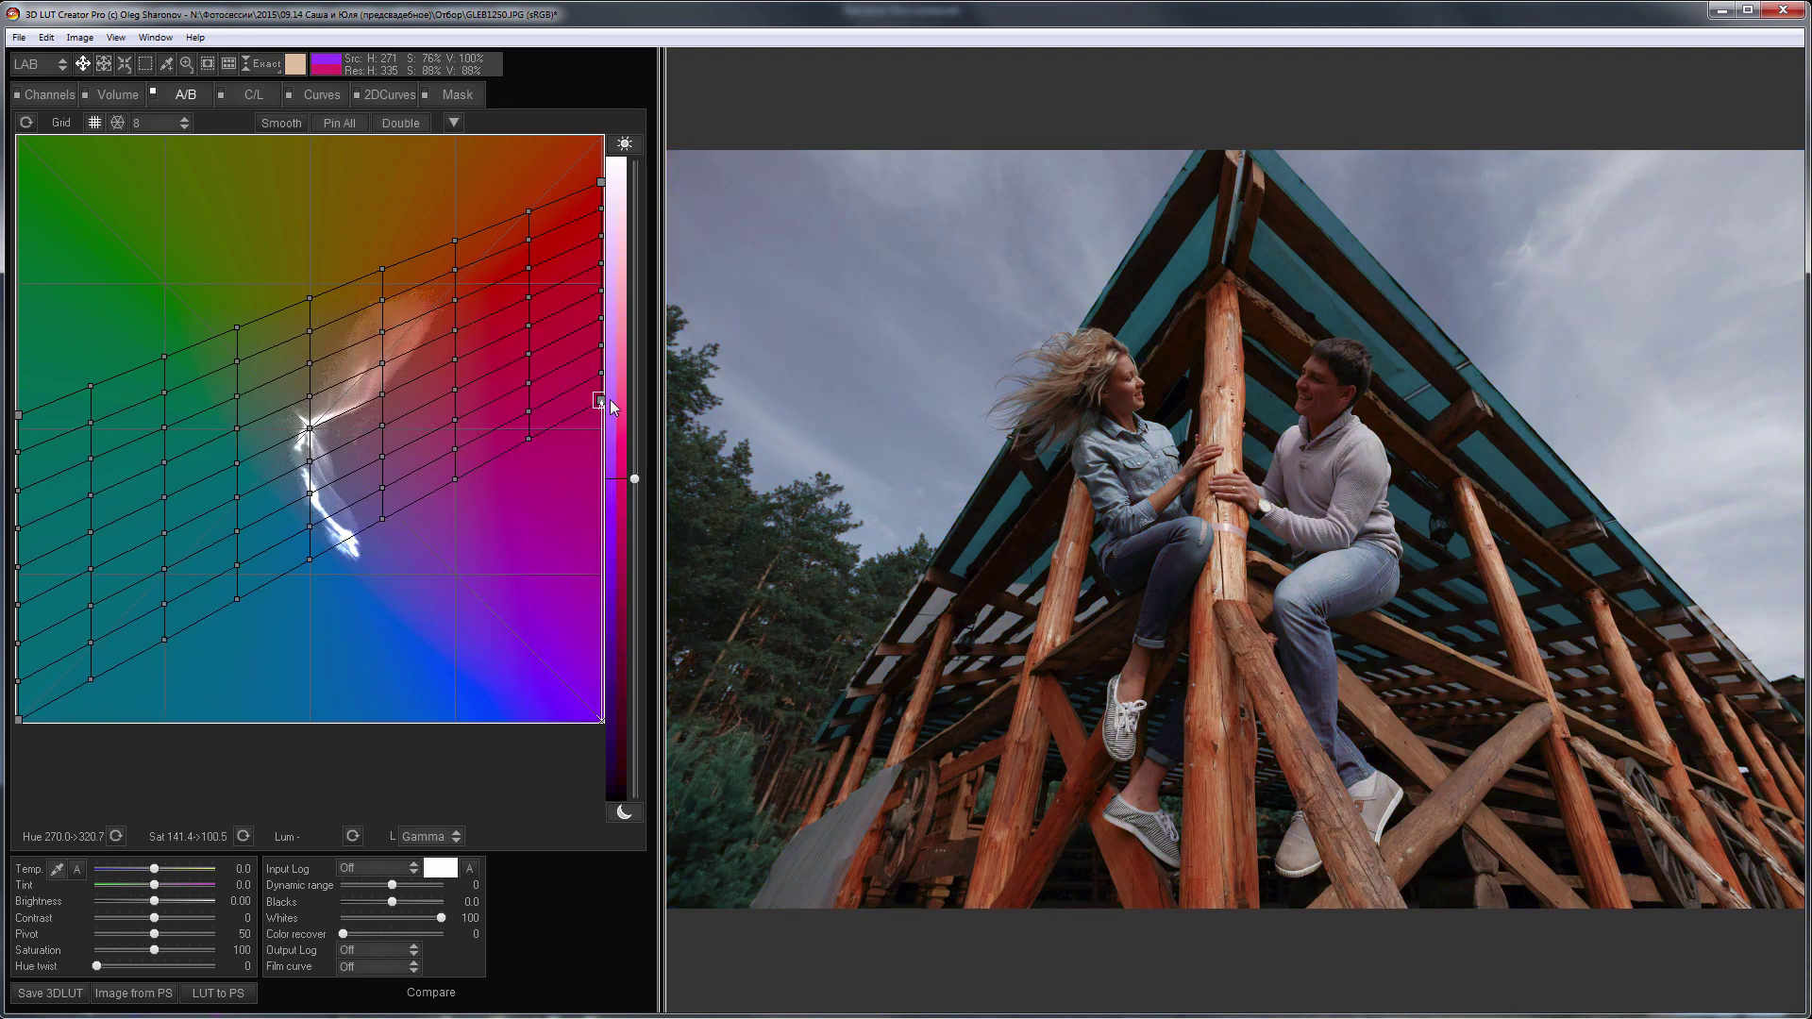
mouse_move(309, 720)
mouse_down()
mouse_move(310, 655)
mouse_move(310, 720)
mouse_up()
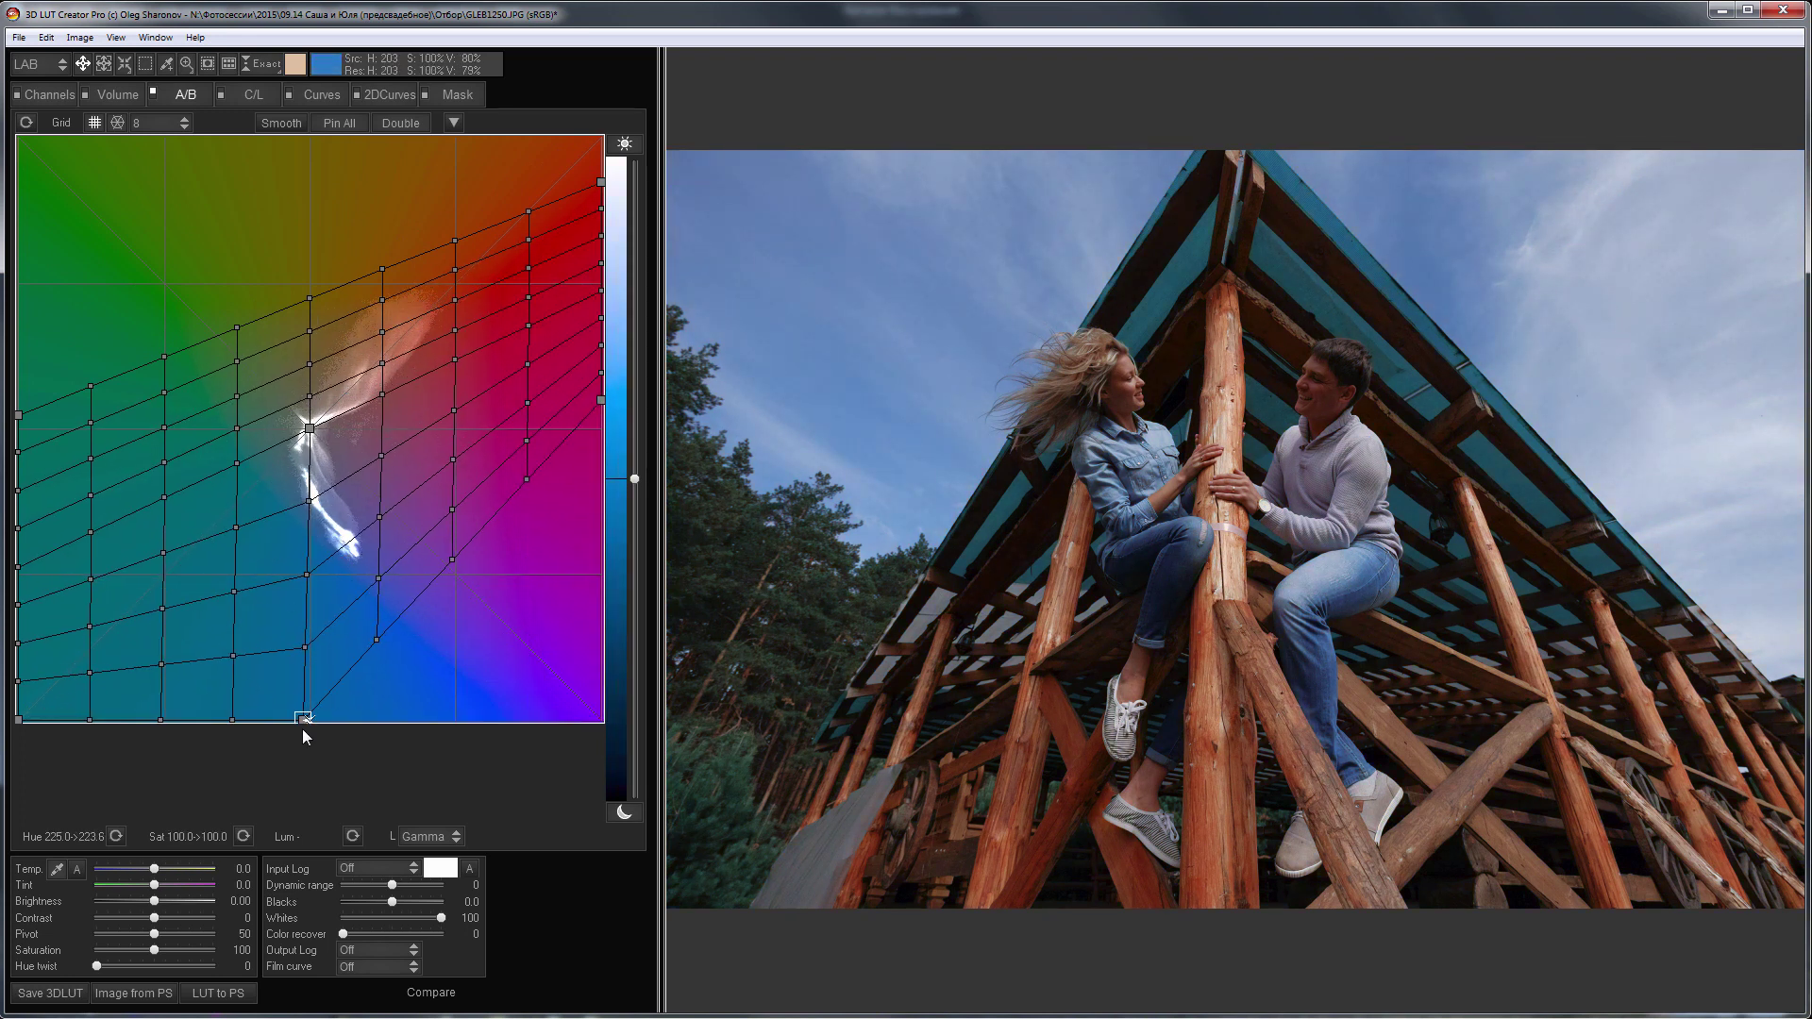
In Volume, push the point toward red to warm and lower Lighten to 51
click(111, 97)
drag(327, 471, 329, 407)
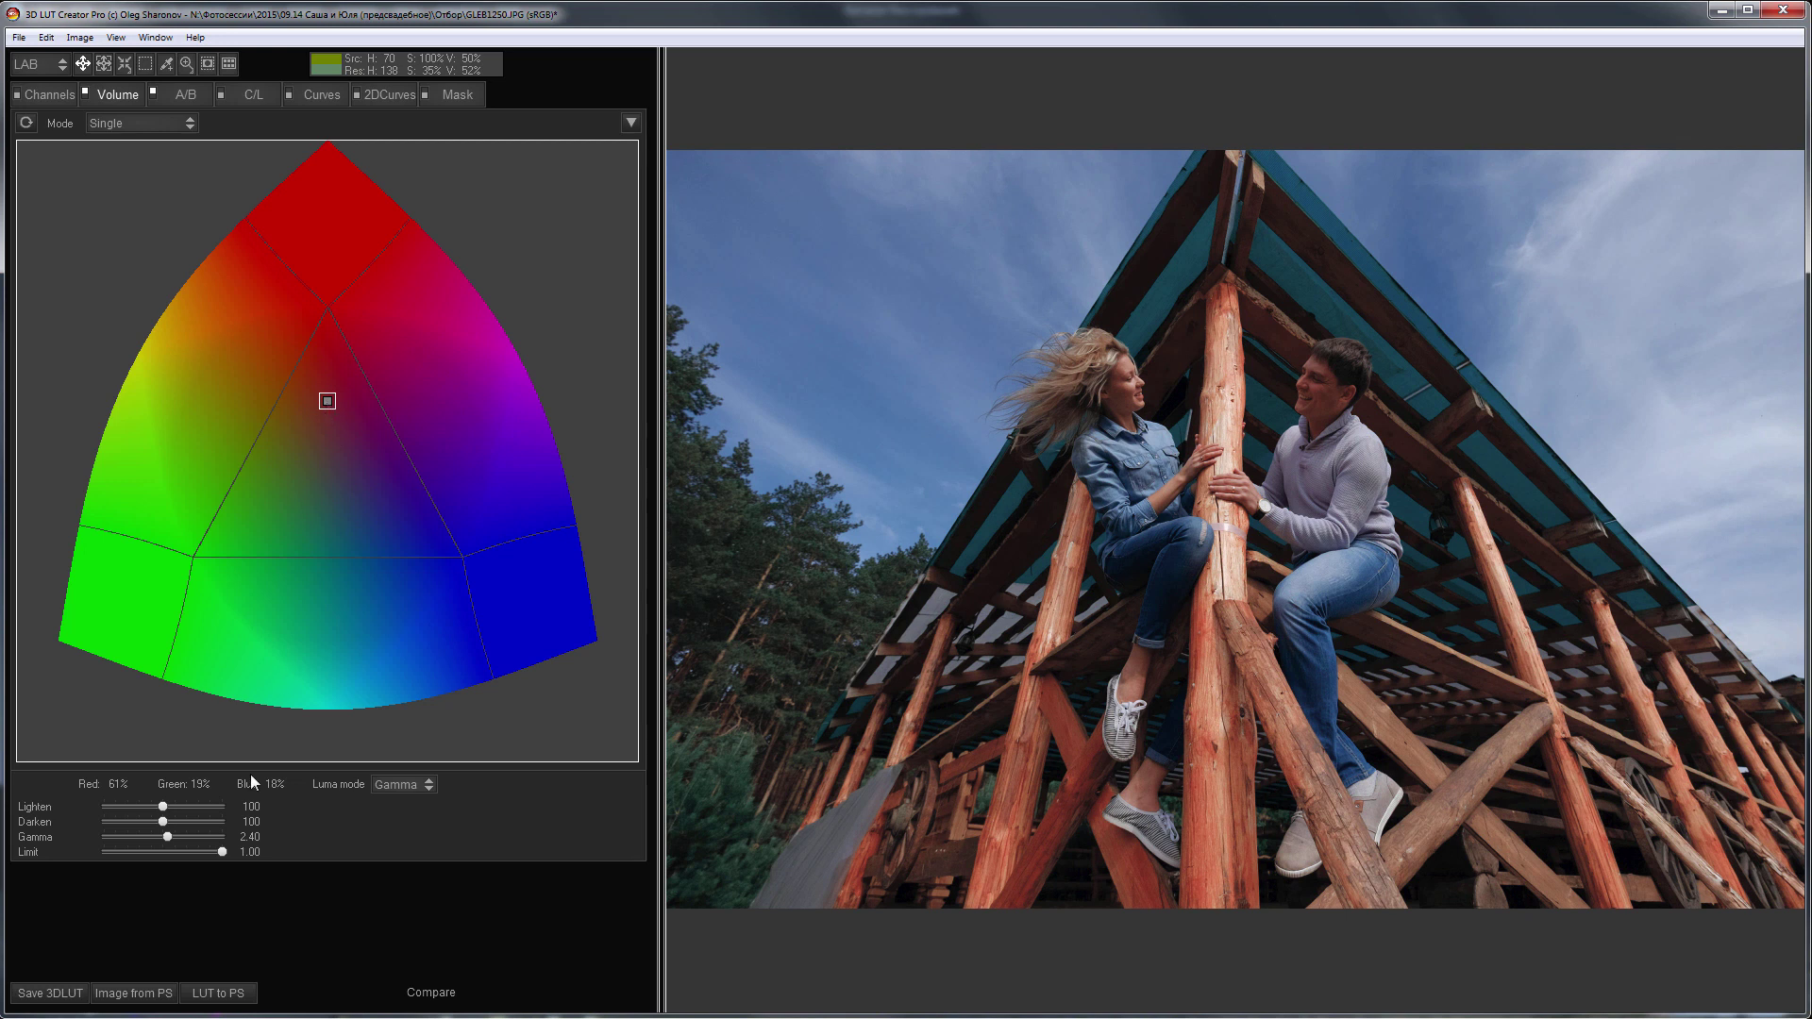
drag(136, 807, 133, 807)
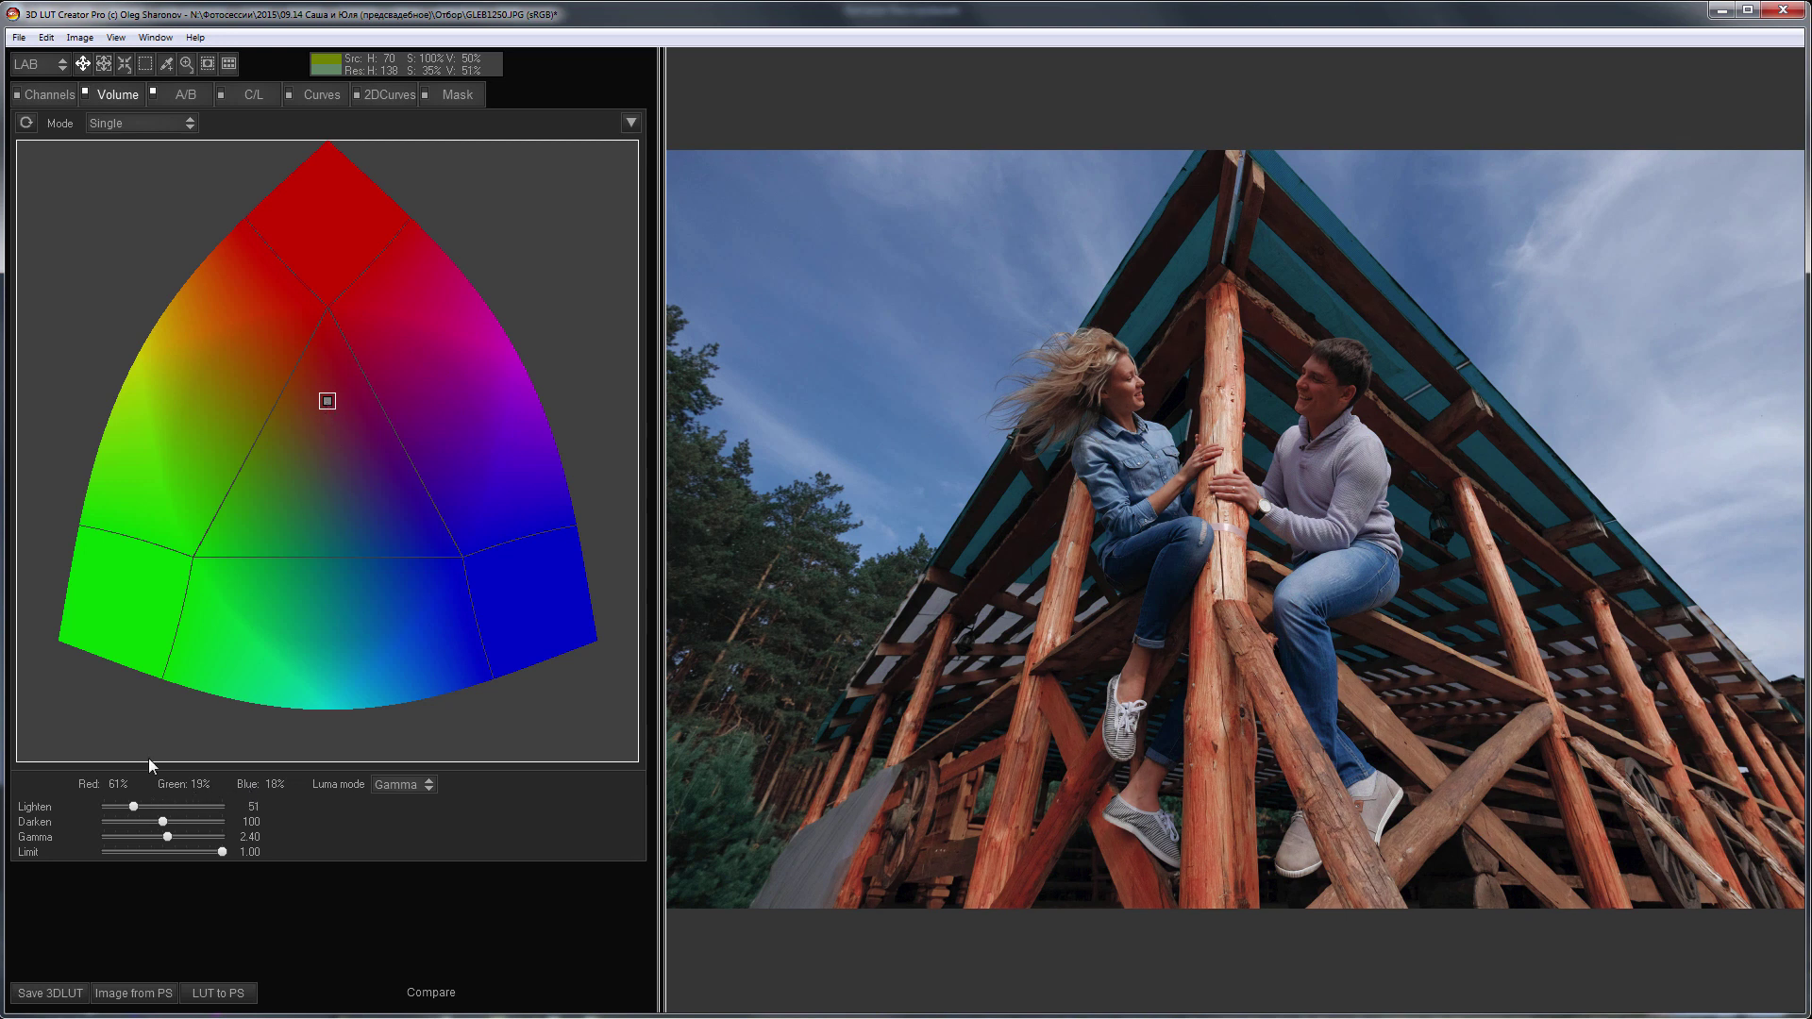
Start the 3D LUT file export into Capture One's user Color Profiles folder
click(19, 38)
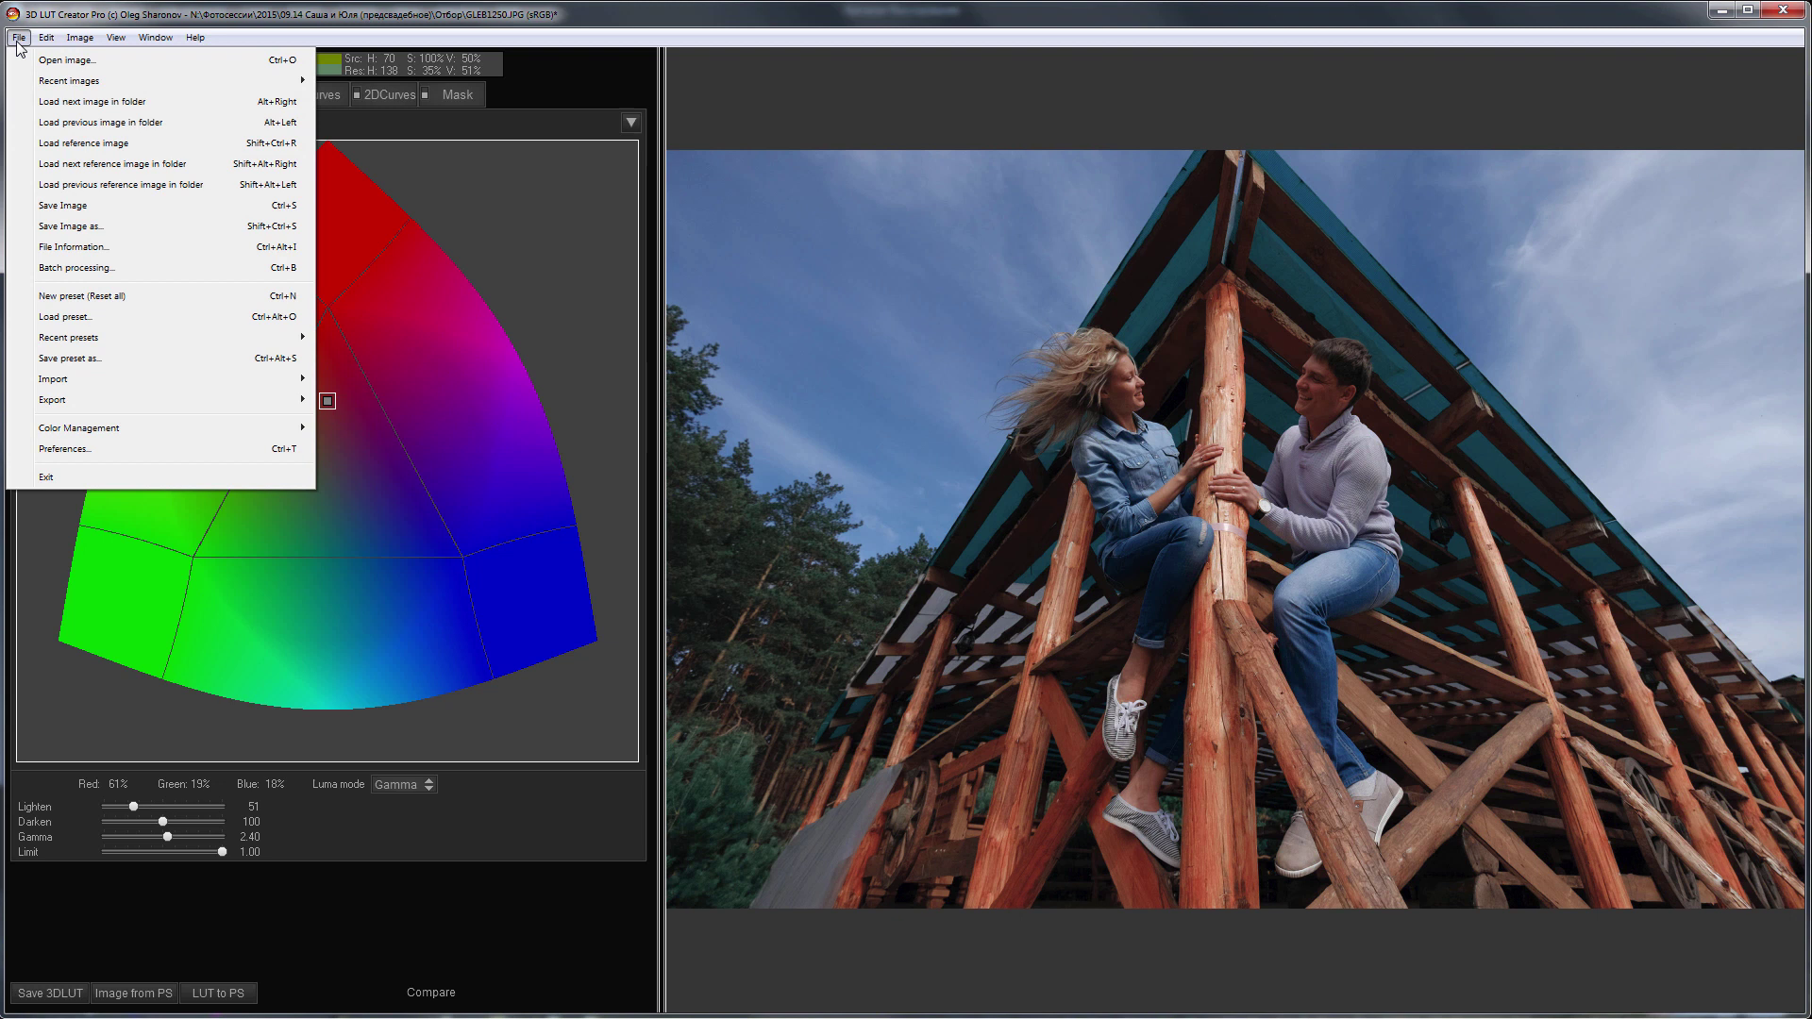
mouse_move(168, 401)
click(376, 405)
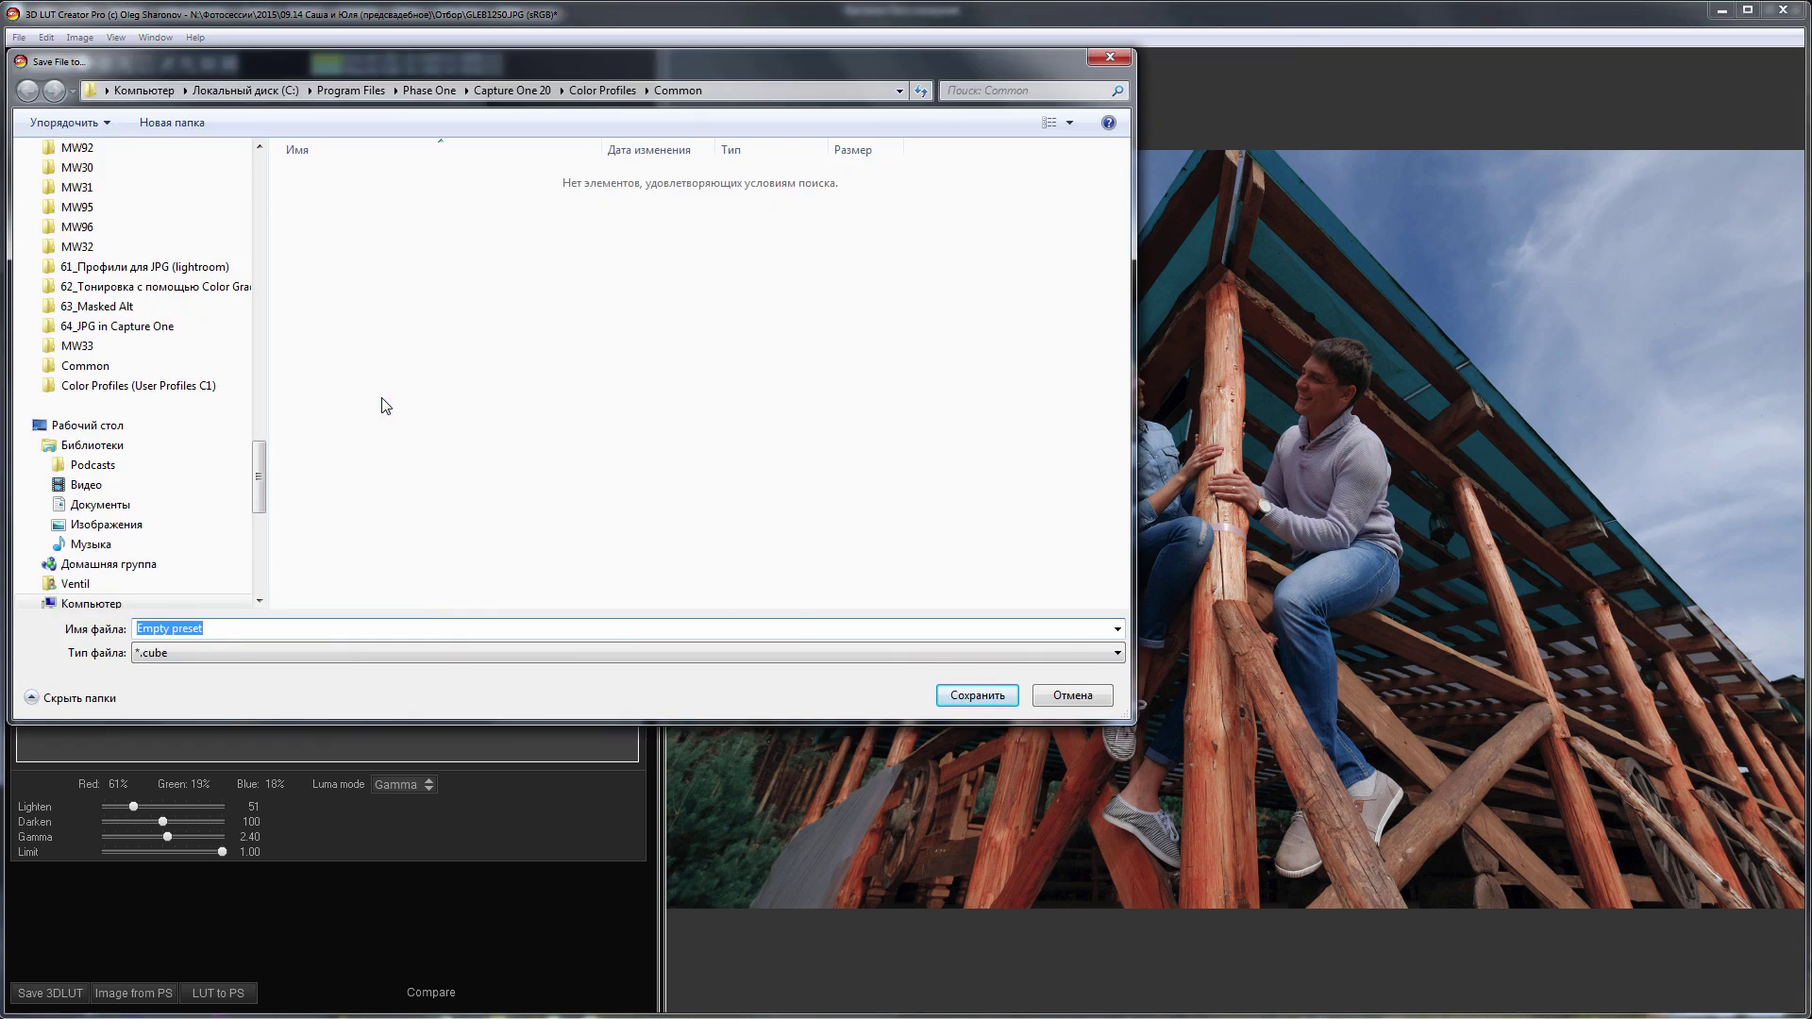
click(171, 392)
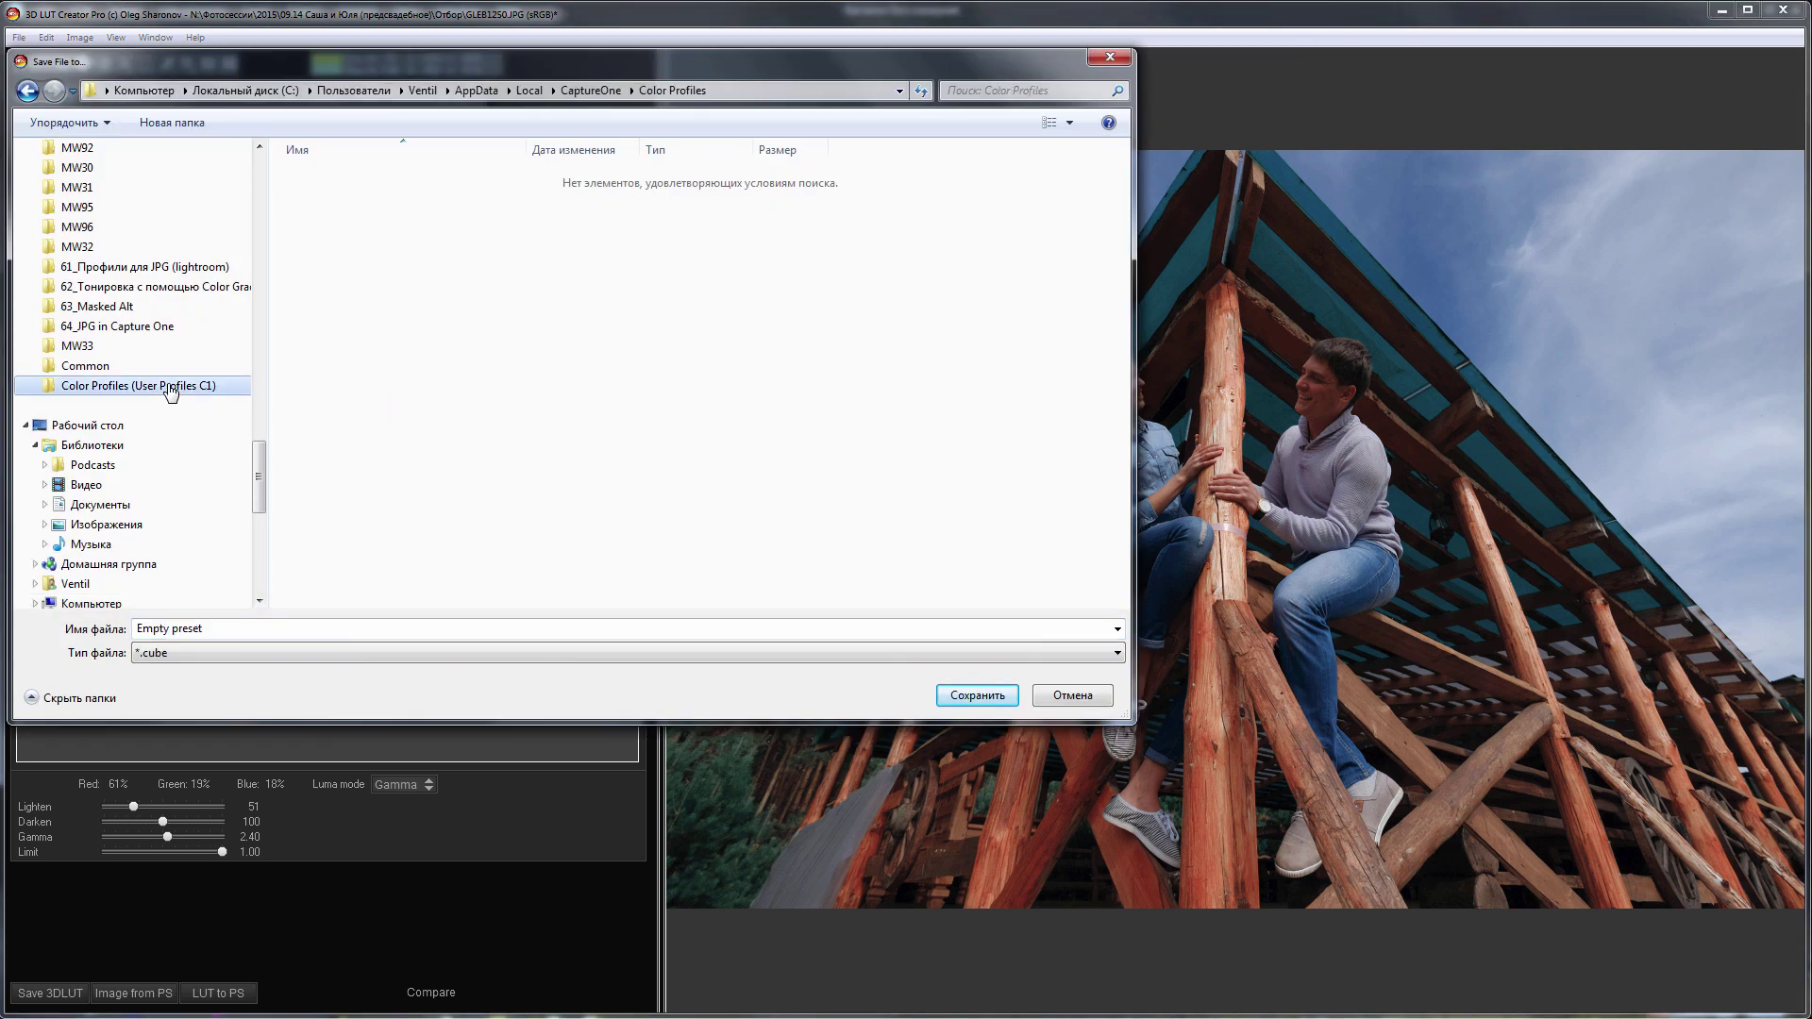
click(798, 92)
click(799, 92)
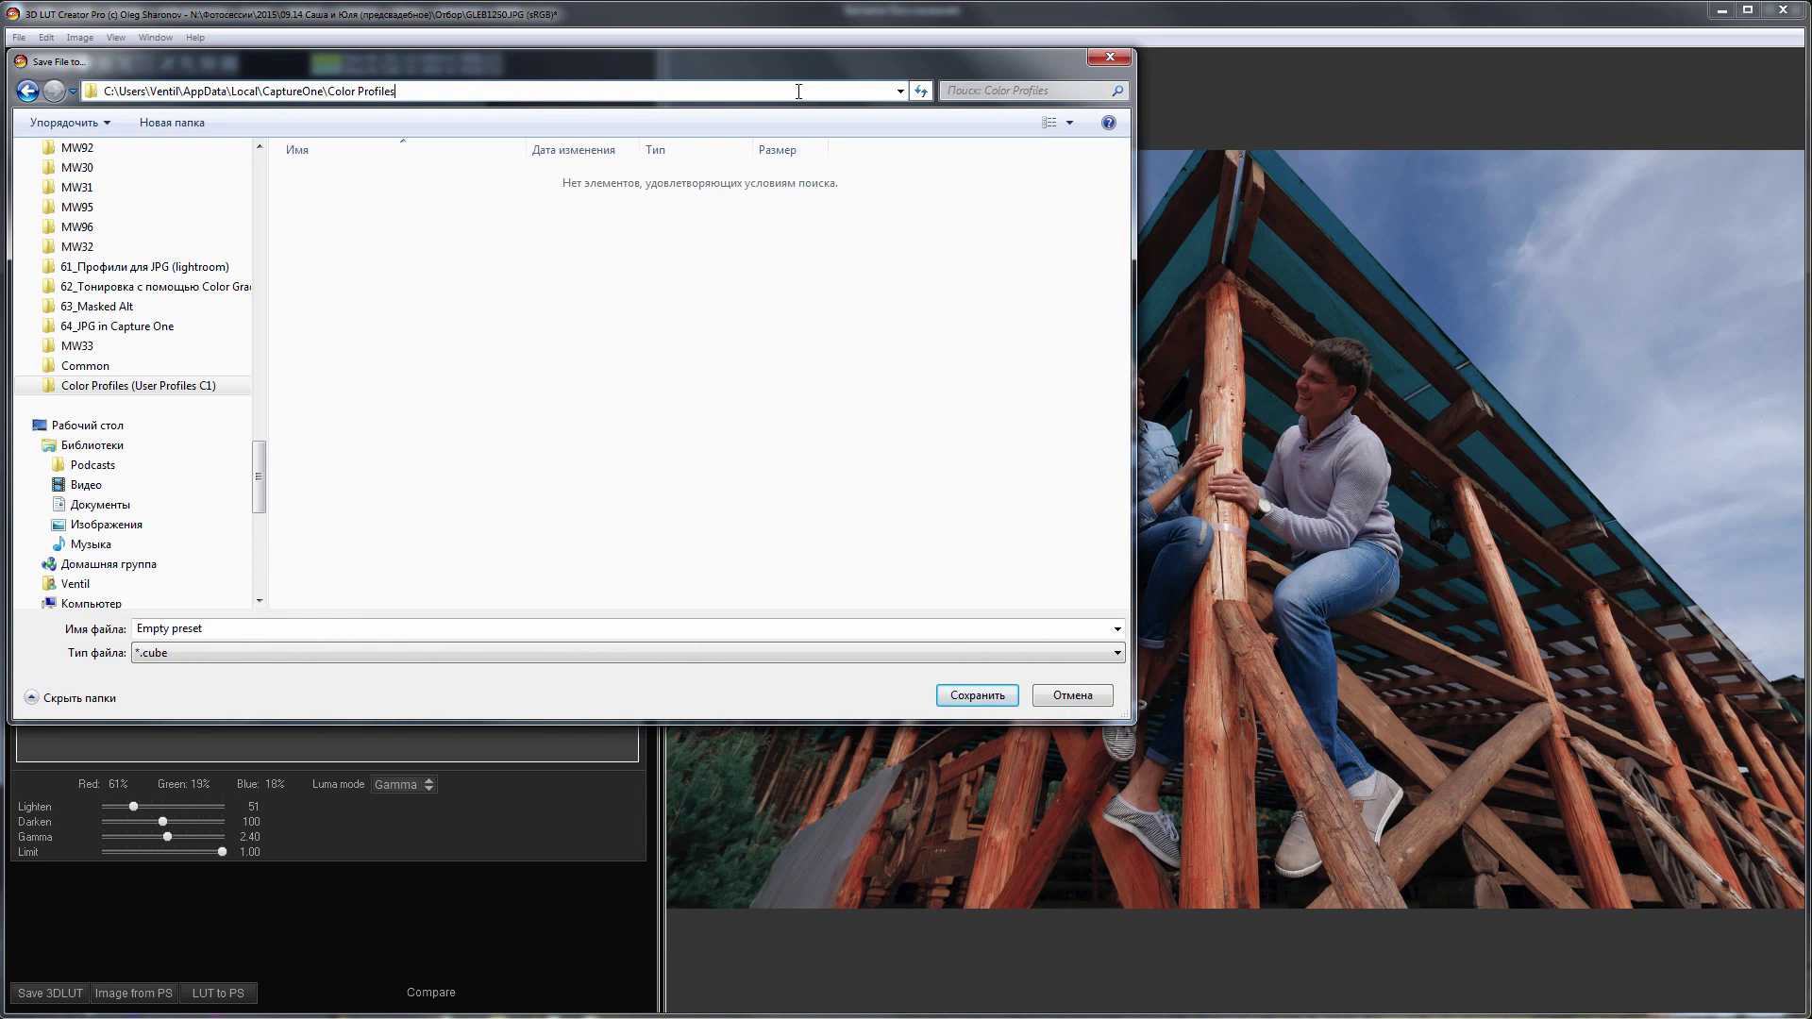
Name the export JPG_LAB and set the file type to ICC Profile (*.icc)
key(Return)
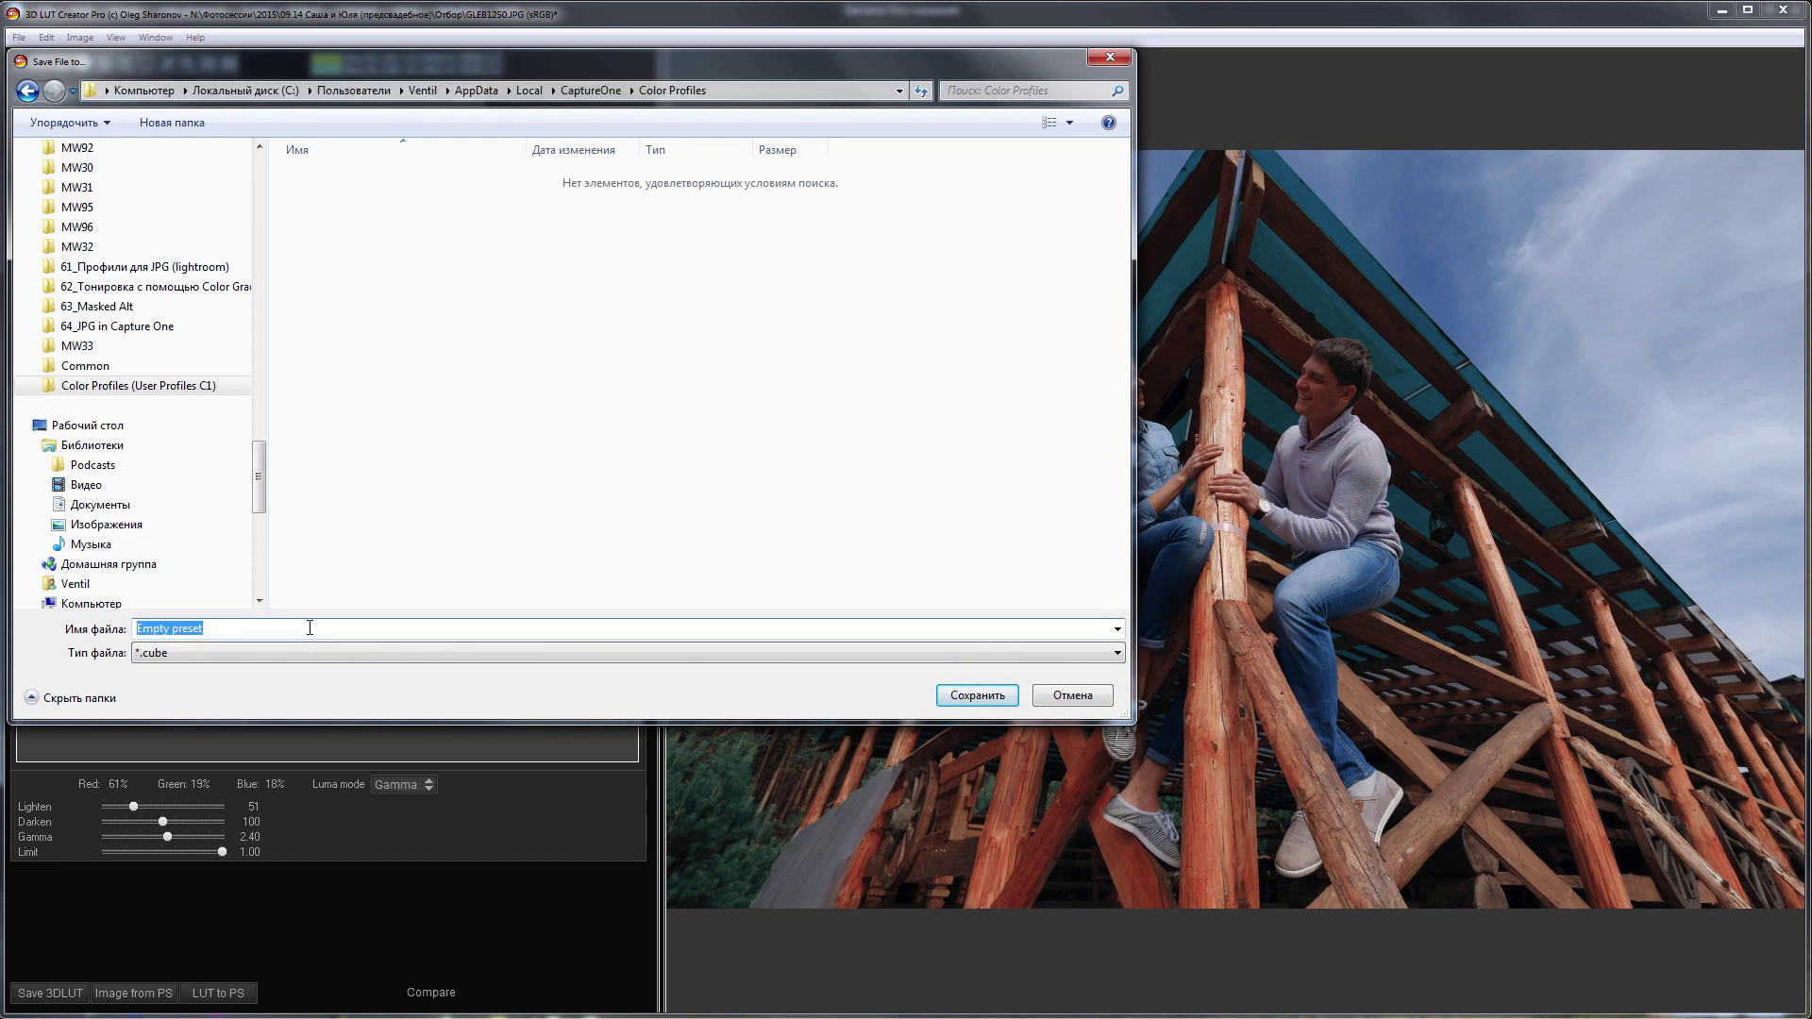
text(JPG_LAB)
click(141, 653)
click(234, 757)
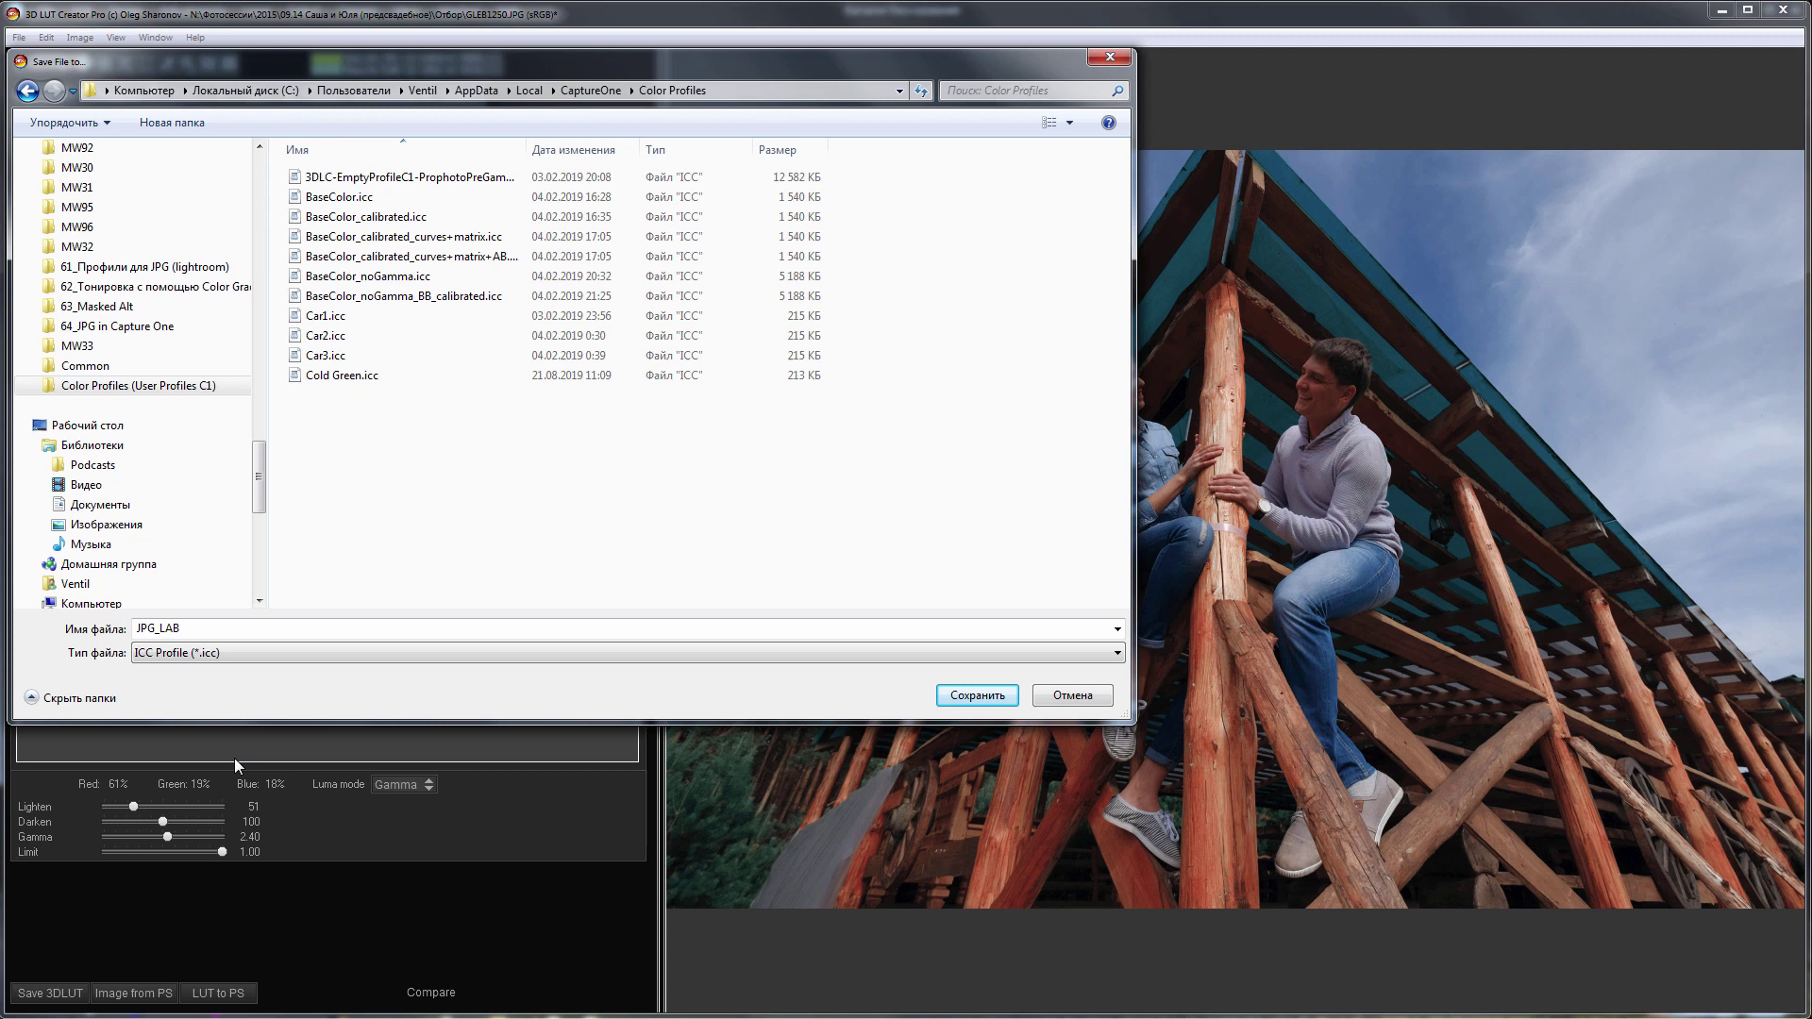
Save JPG_LAB to the folder and enable Base on profile with a profile browse
click(977, 694)
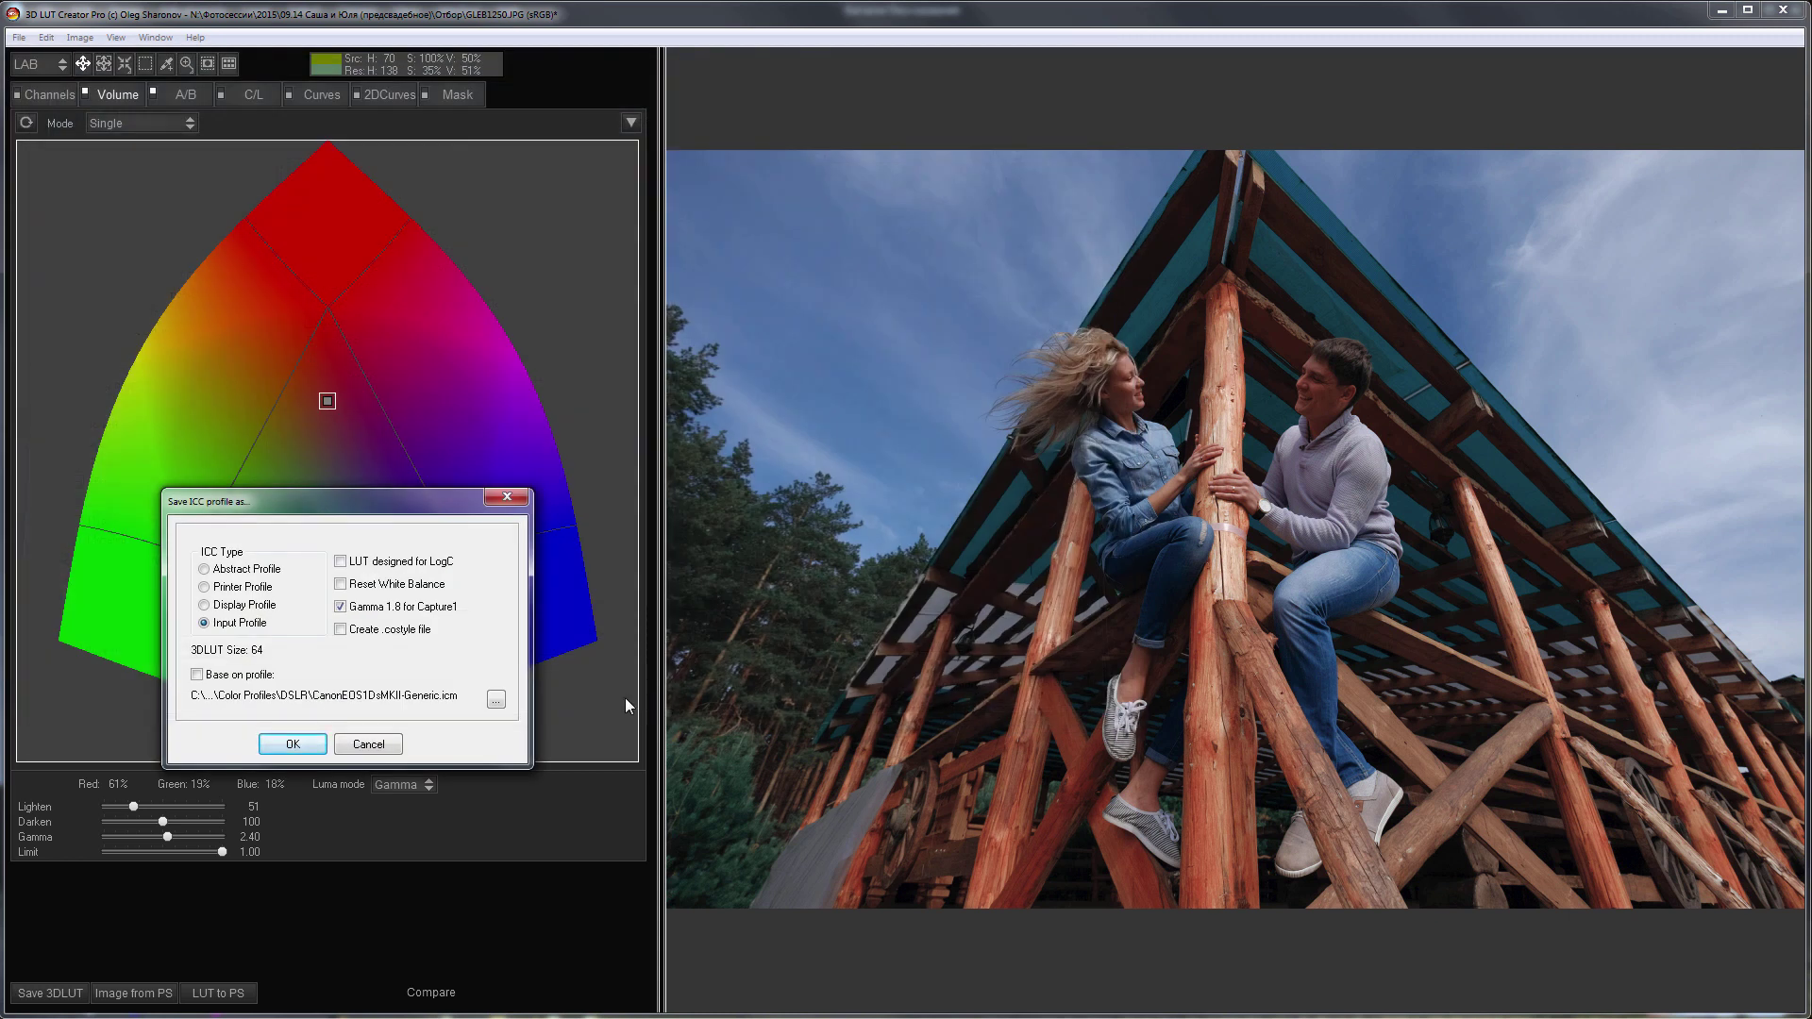
click(198, 675)
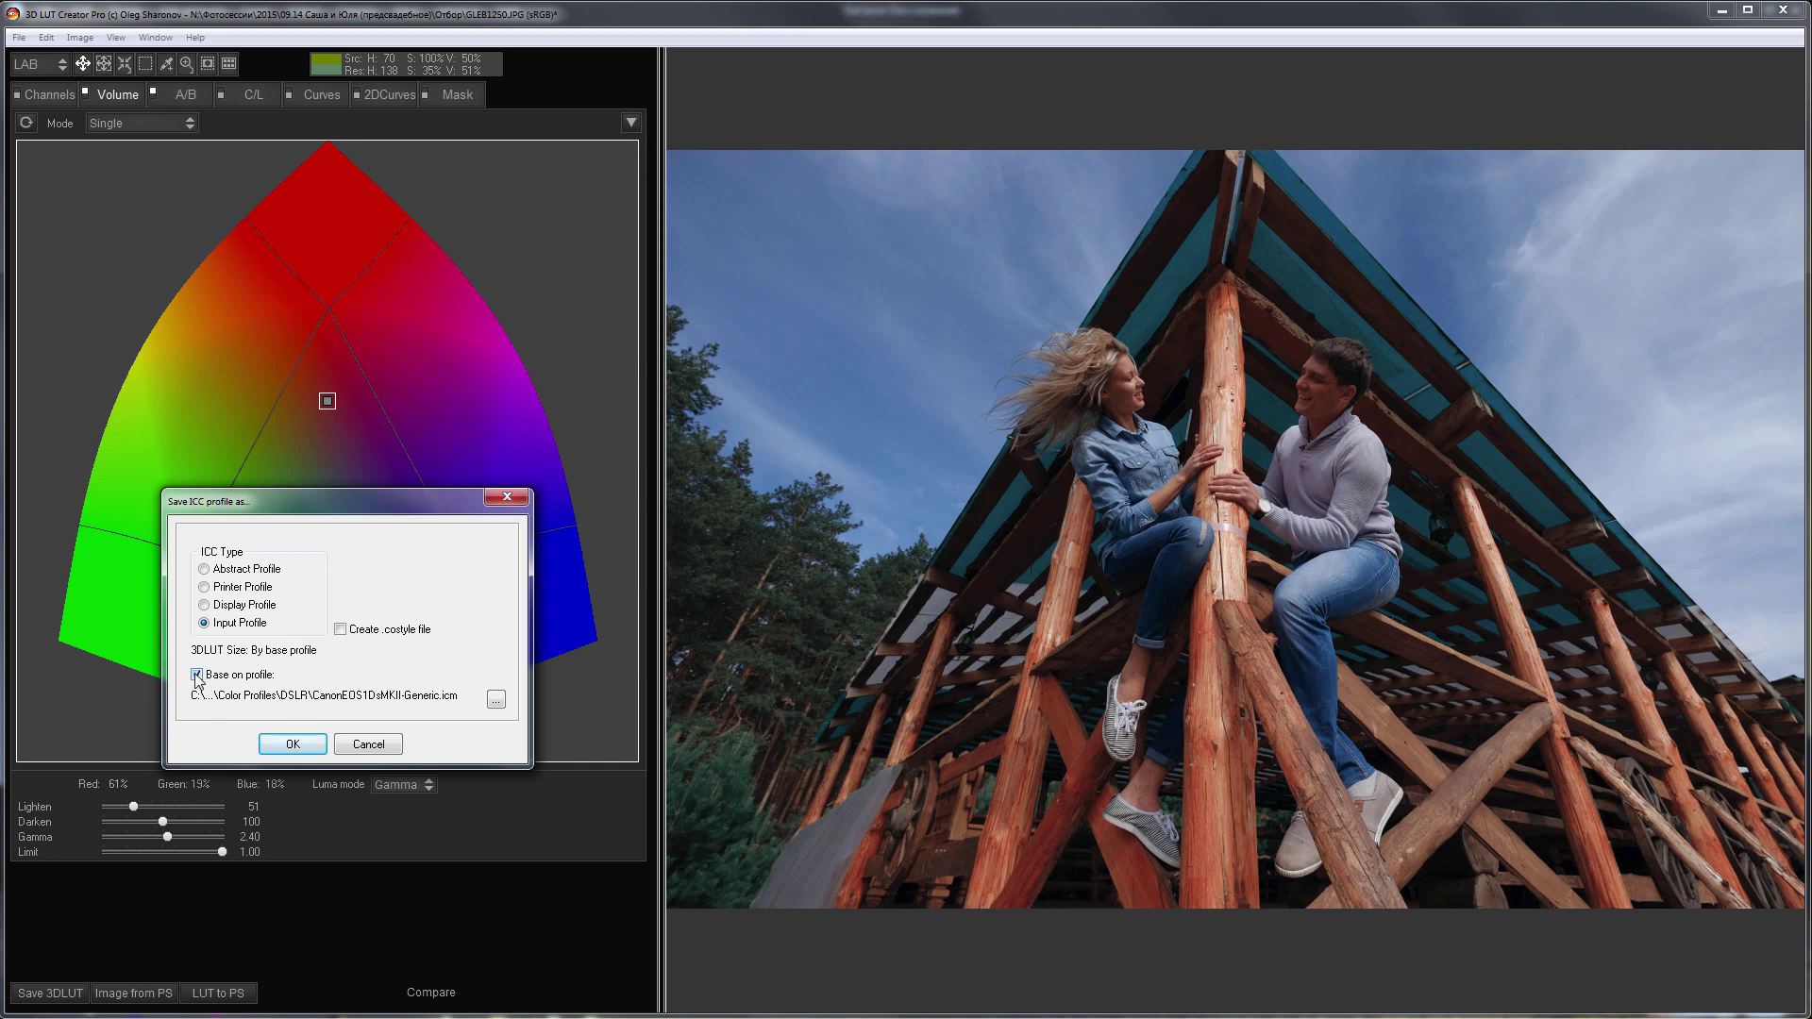
click(495, 700)
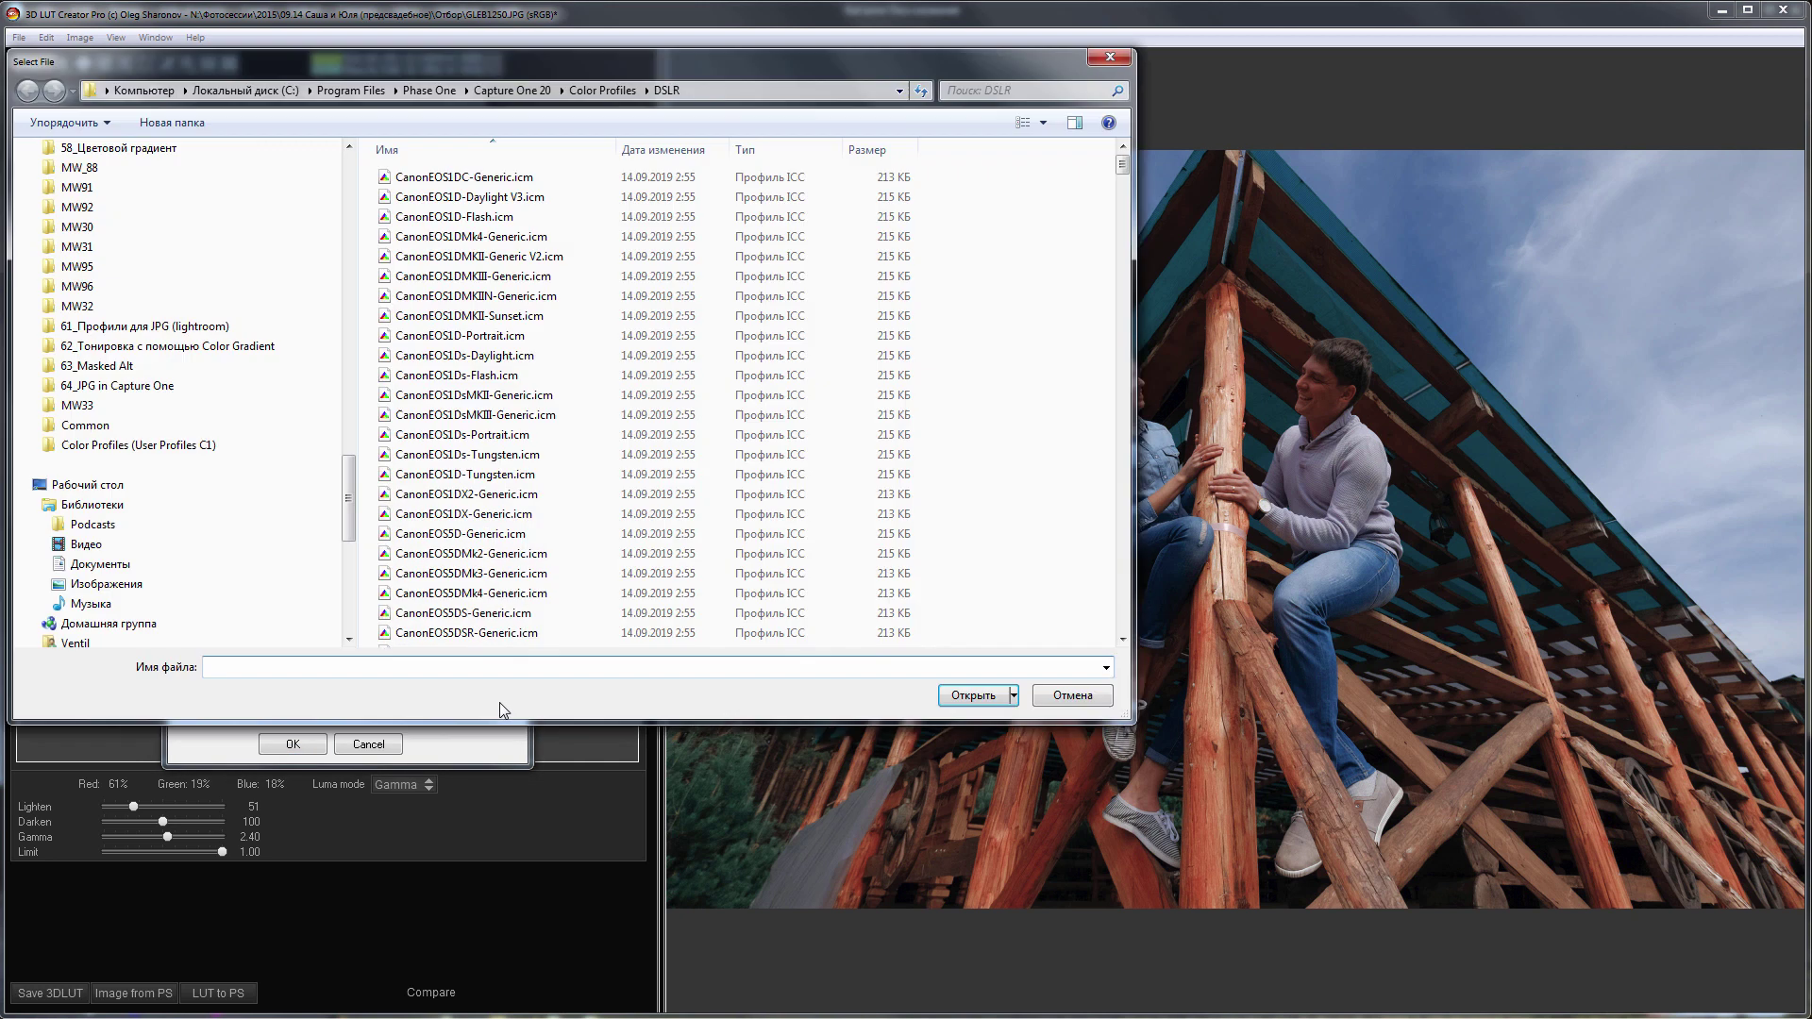
Choose Common > 'Phase One Effects - No color correction.icm' as the base and confirm the settings
click(602, 90)
click(445, 200)
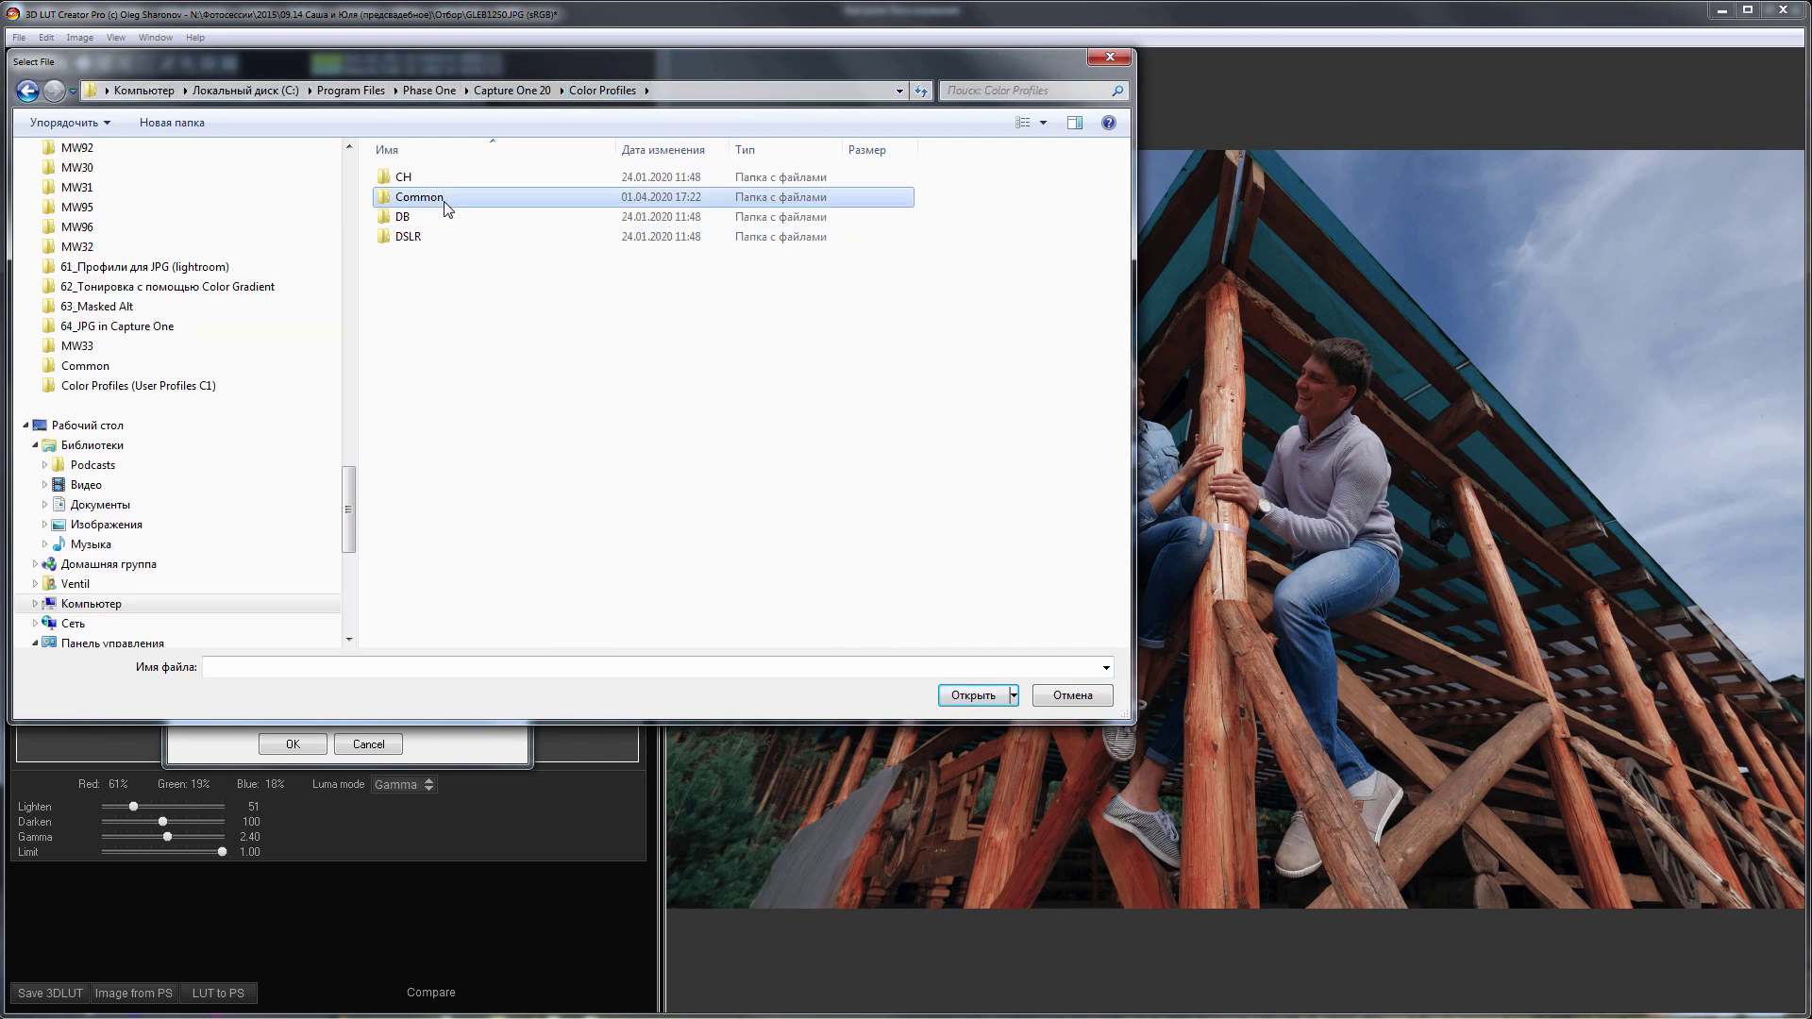
double_click(446, 200)
click(757, 90)
click(757, 90)
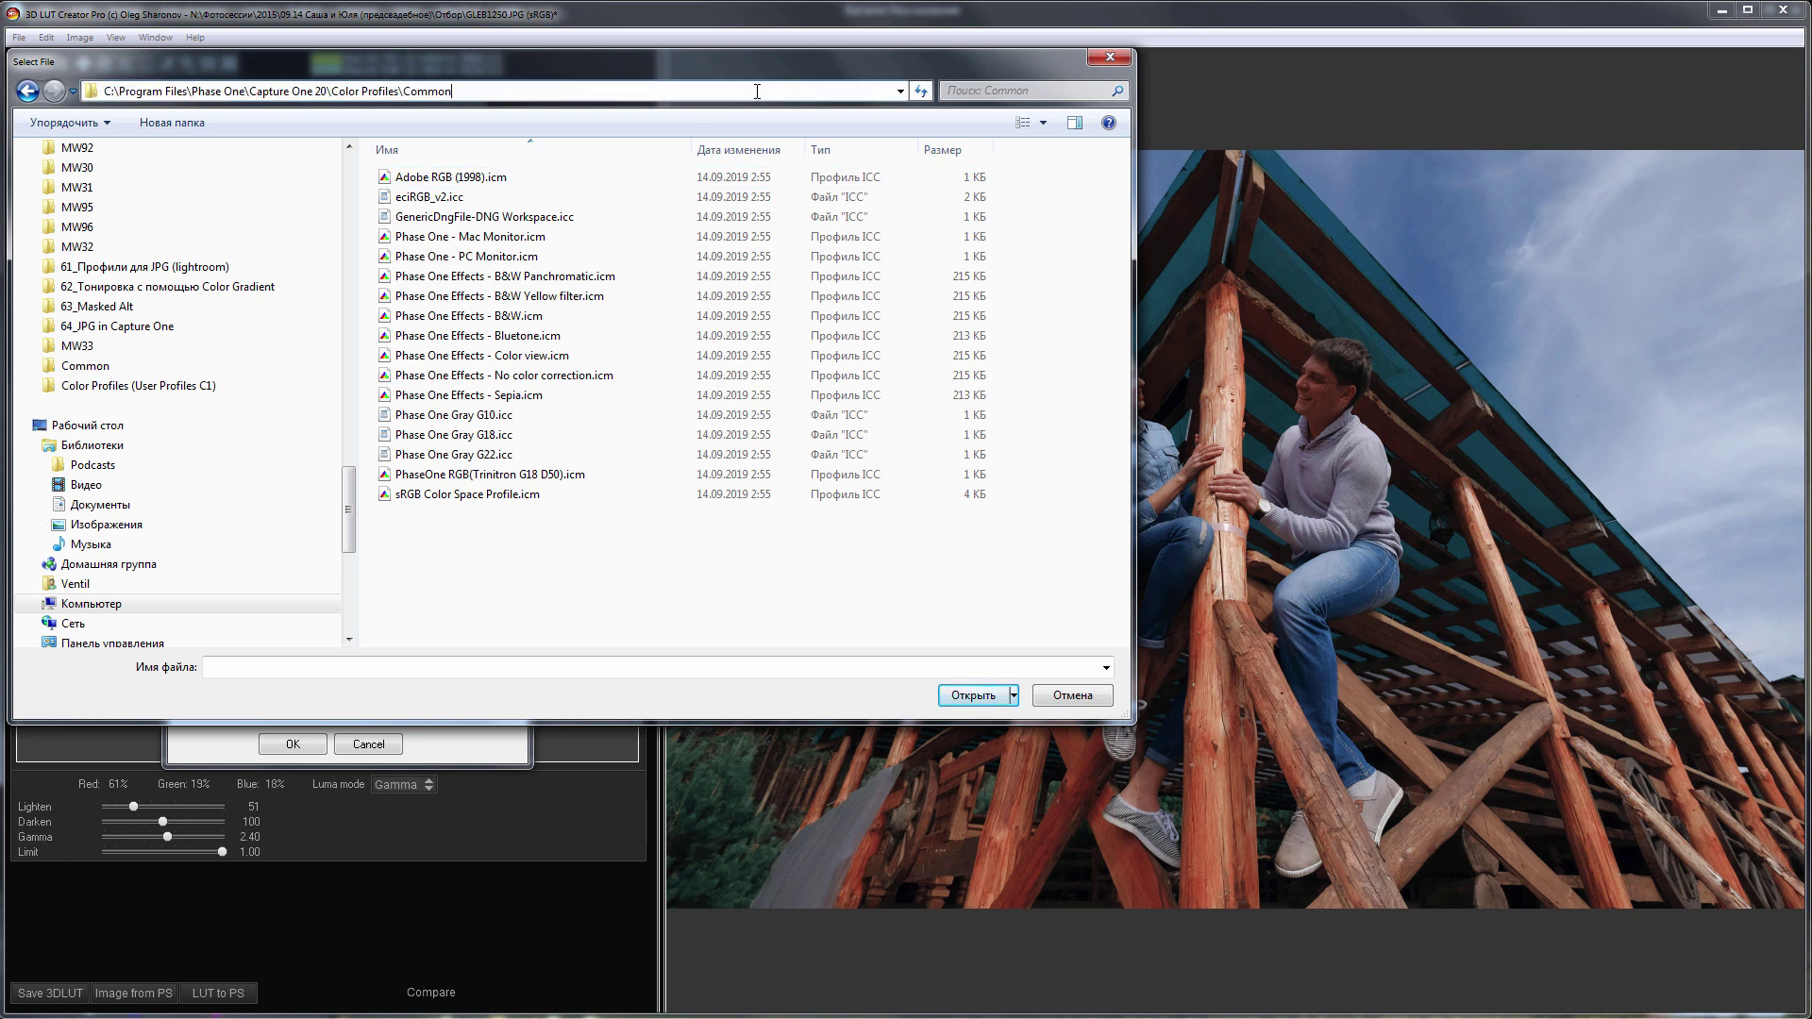
key(Escape)
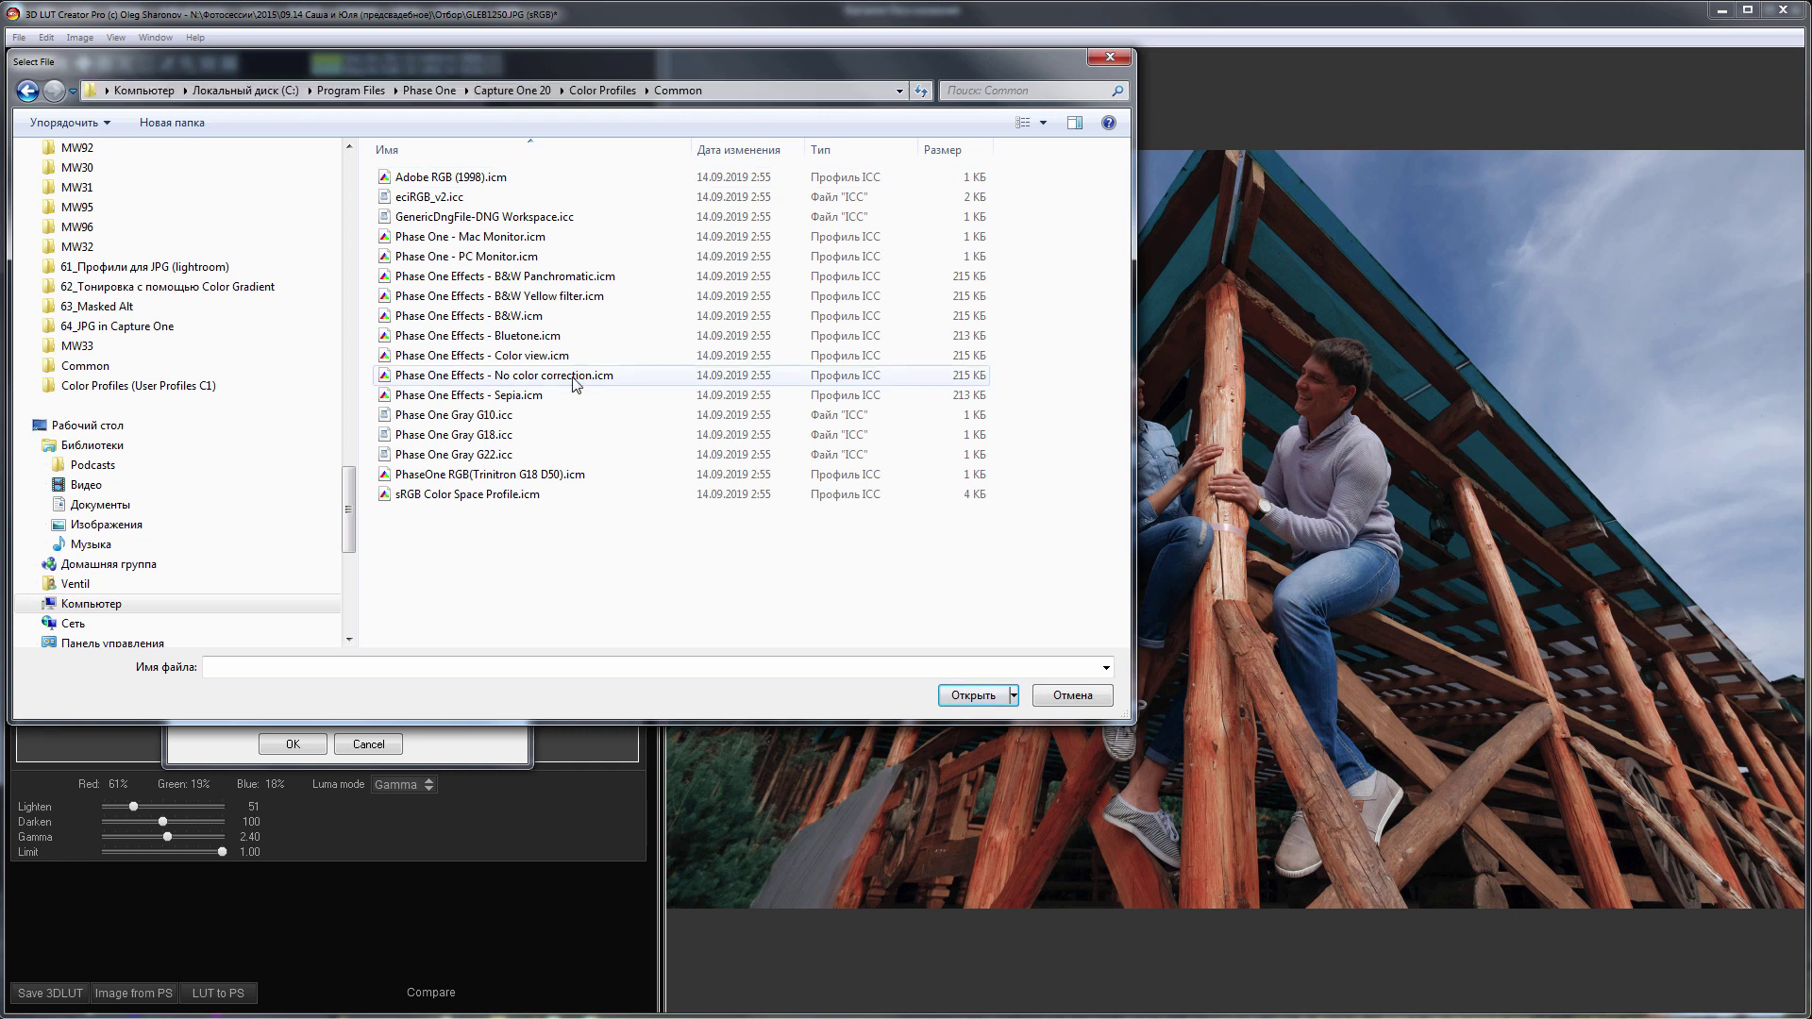
click(574, 377)
click(972, 696)
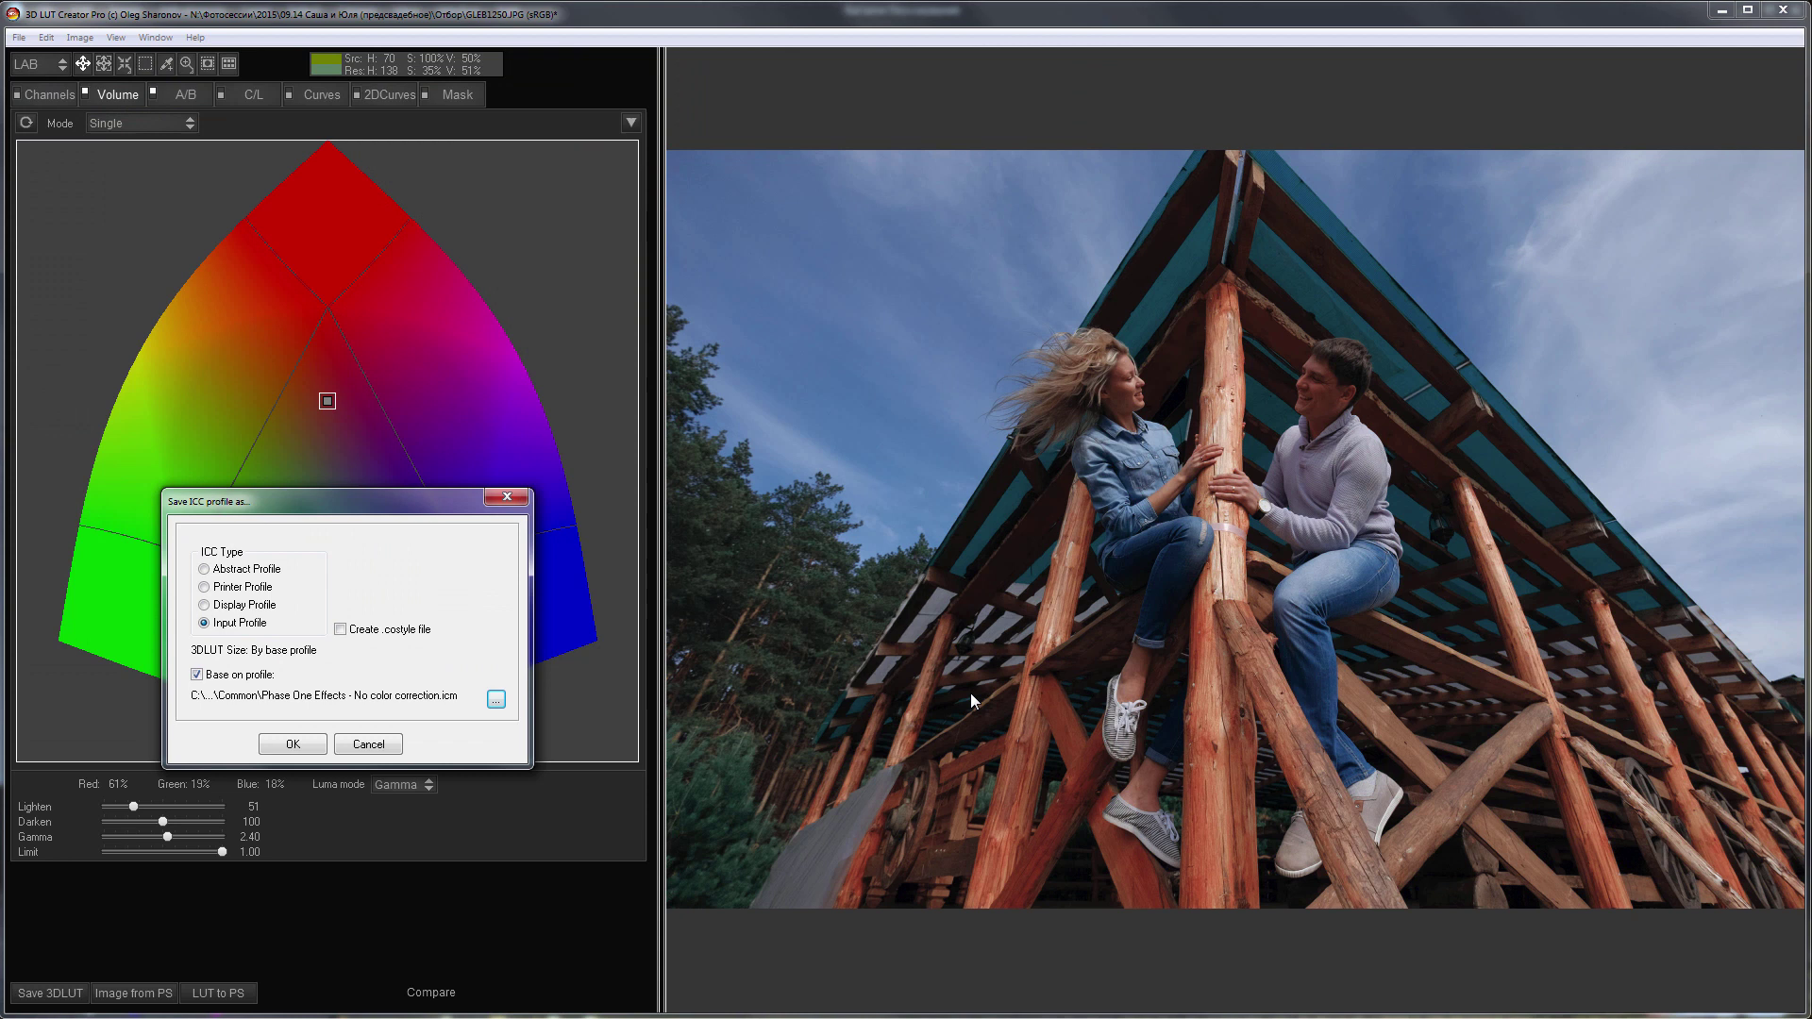
click(280, 745)
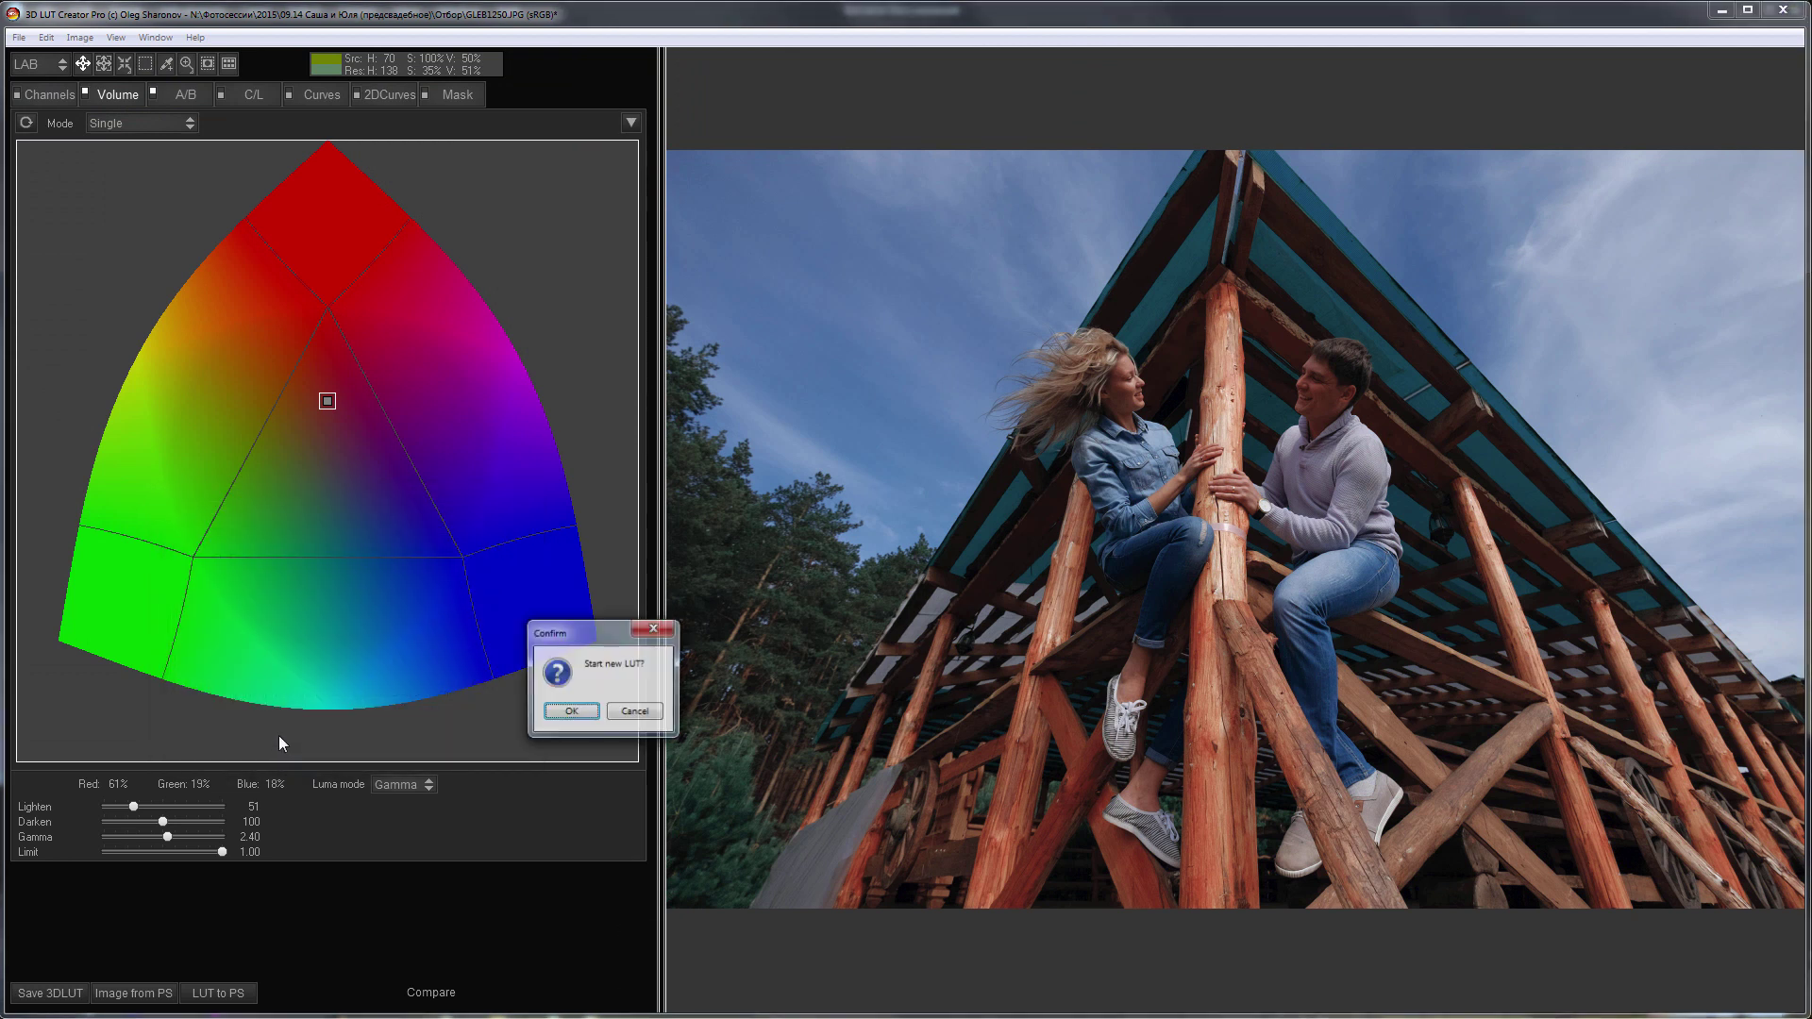
Start a new LUT, trying a Temp change on the A/B grid and undoing it
key(Return)
click(179, 96)
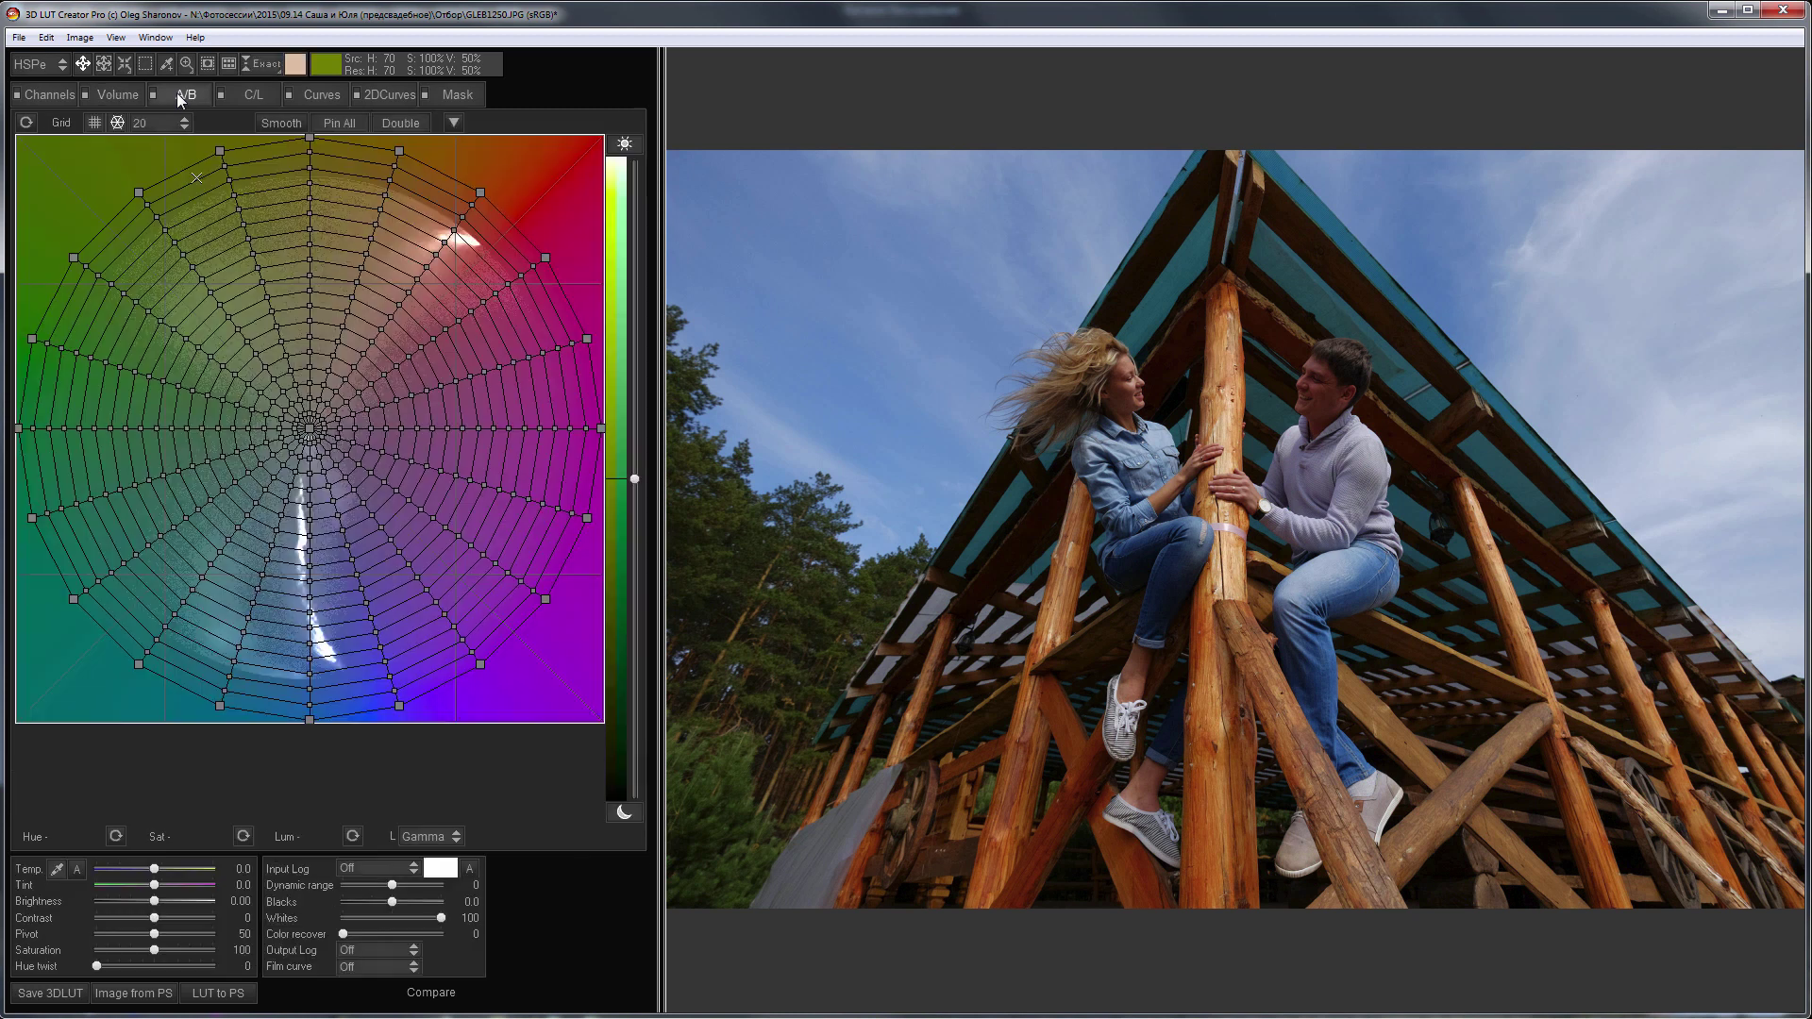
drag(156, 869, 176, 882)
click(46, 37)
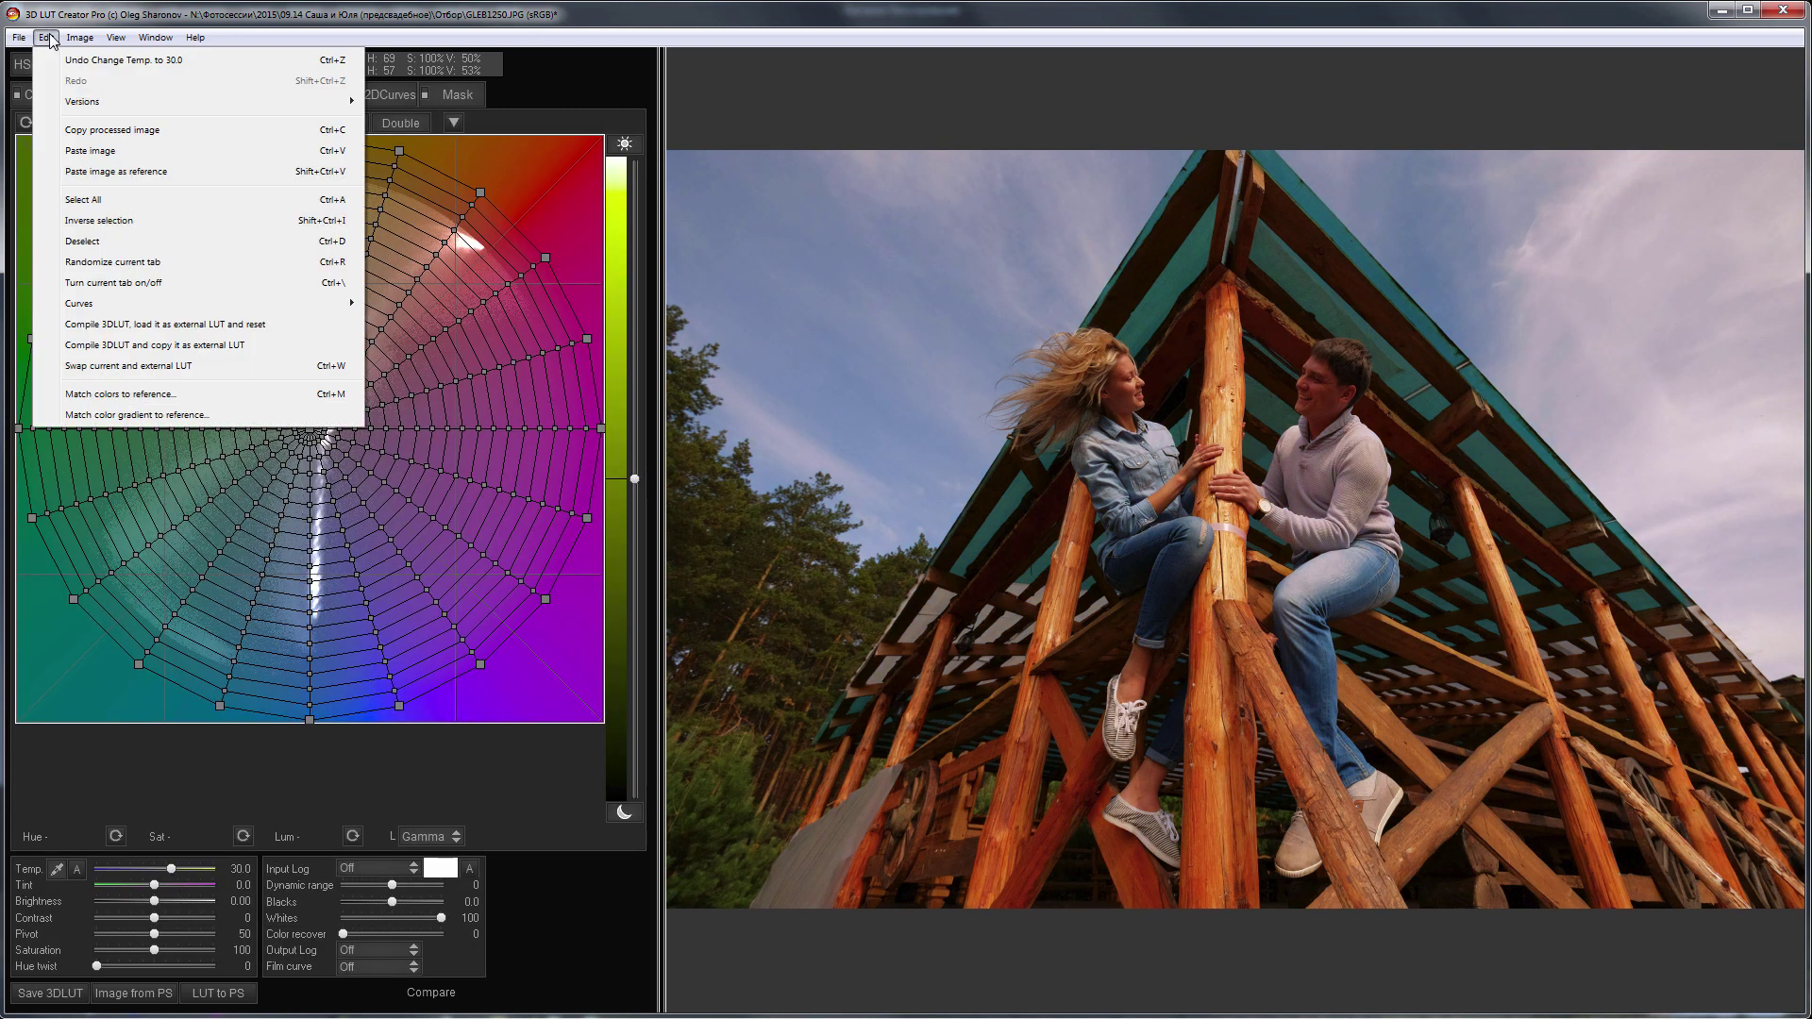
click(163, 324)
click(458, 95)
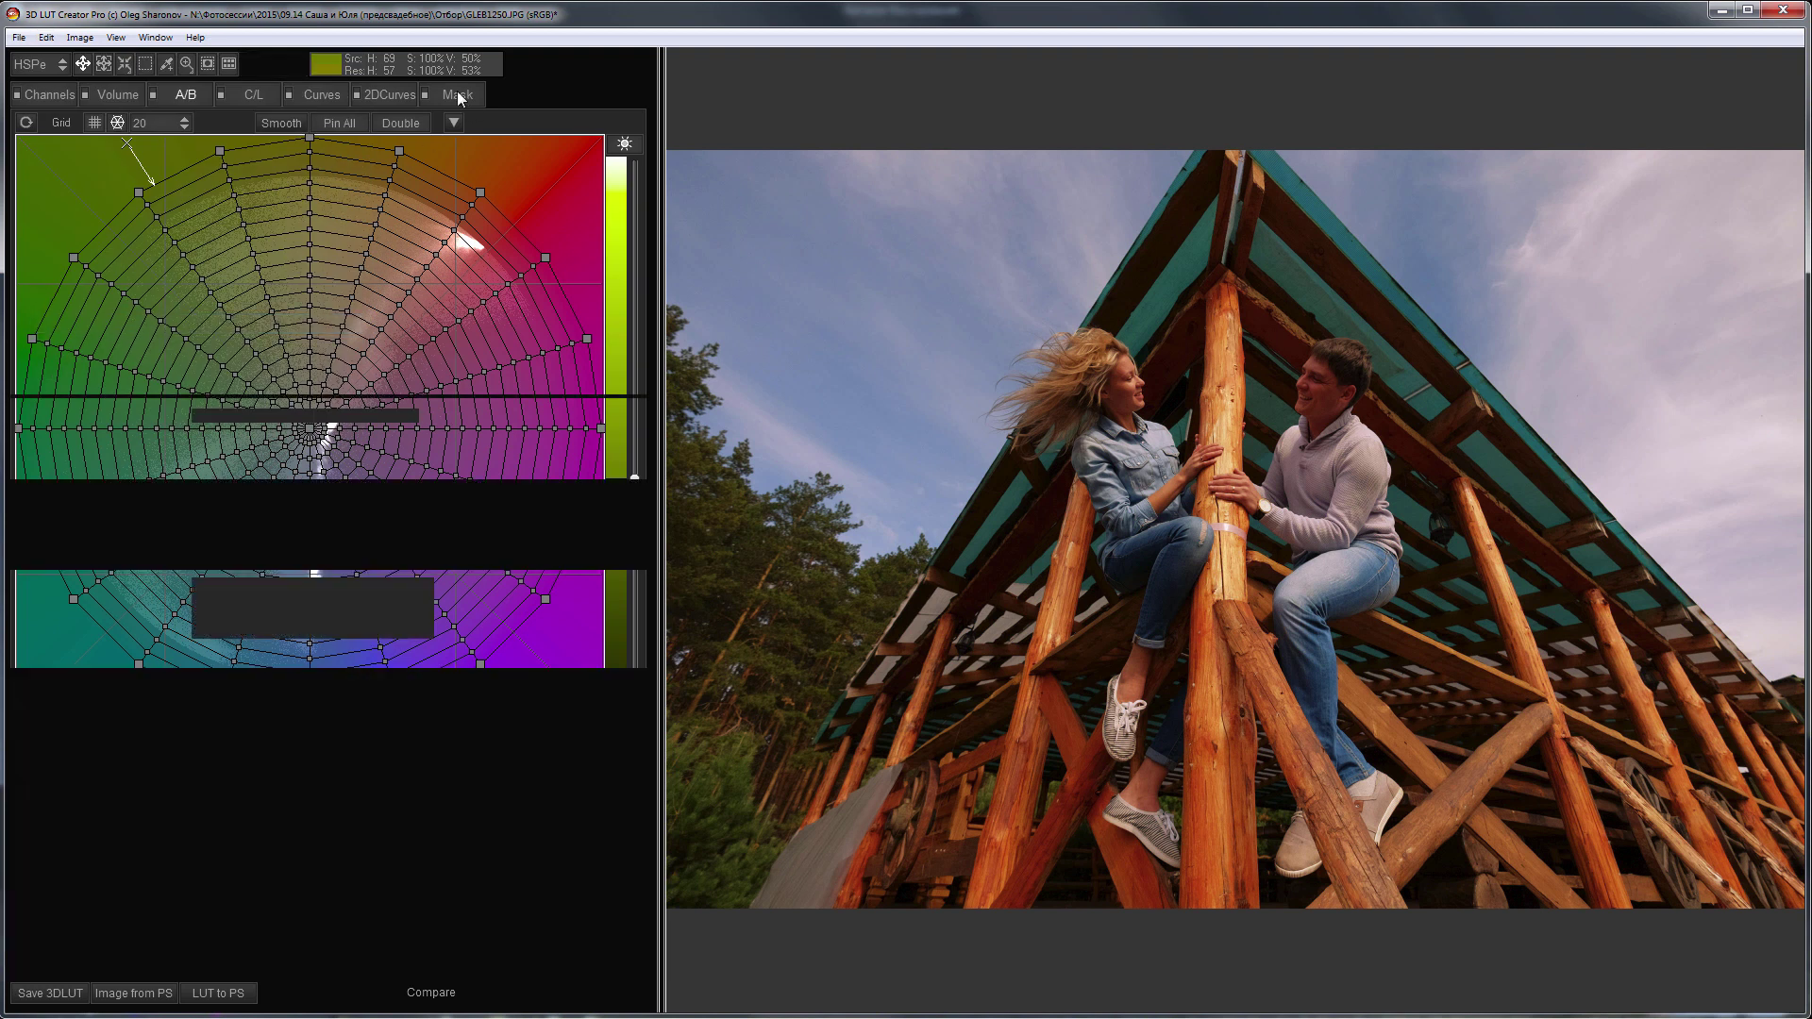
click(181, 96)
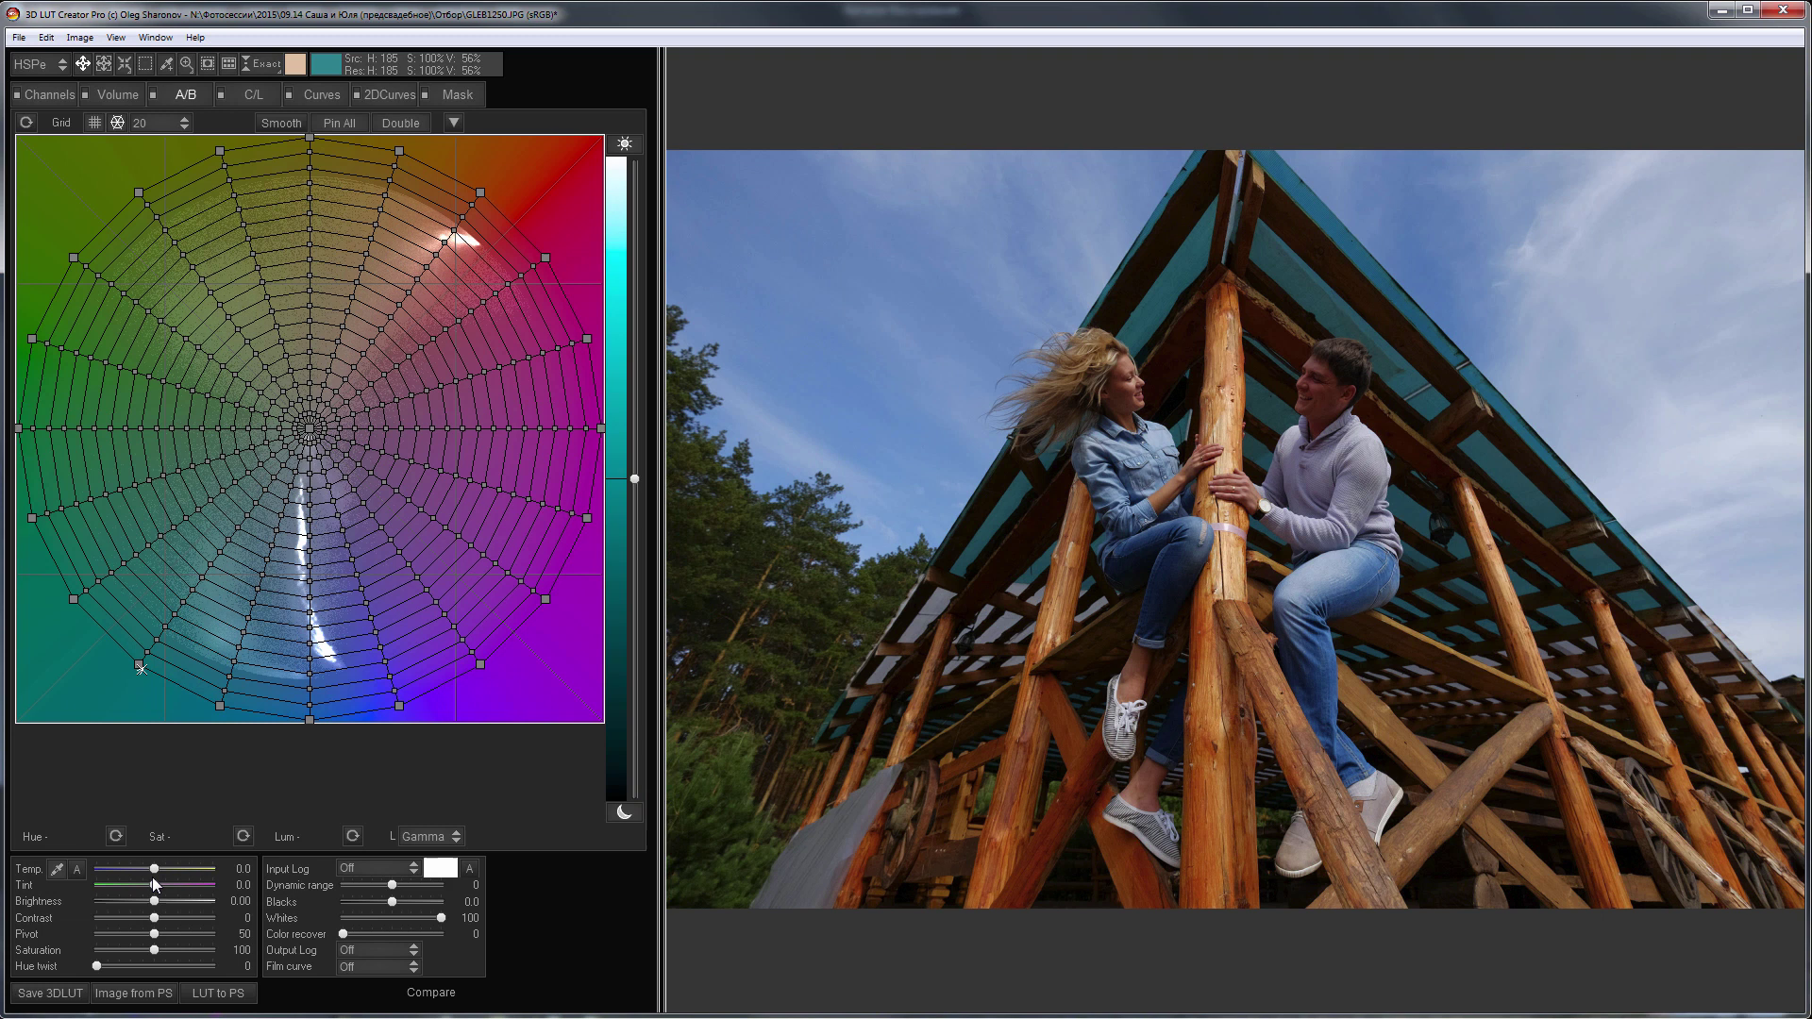
On the Mask tab, set External LUT to Masked alt., enable it, and choose Warmth
click(457, 95)
click(139, 442)
click(132, 540)
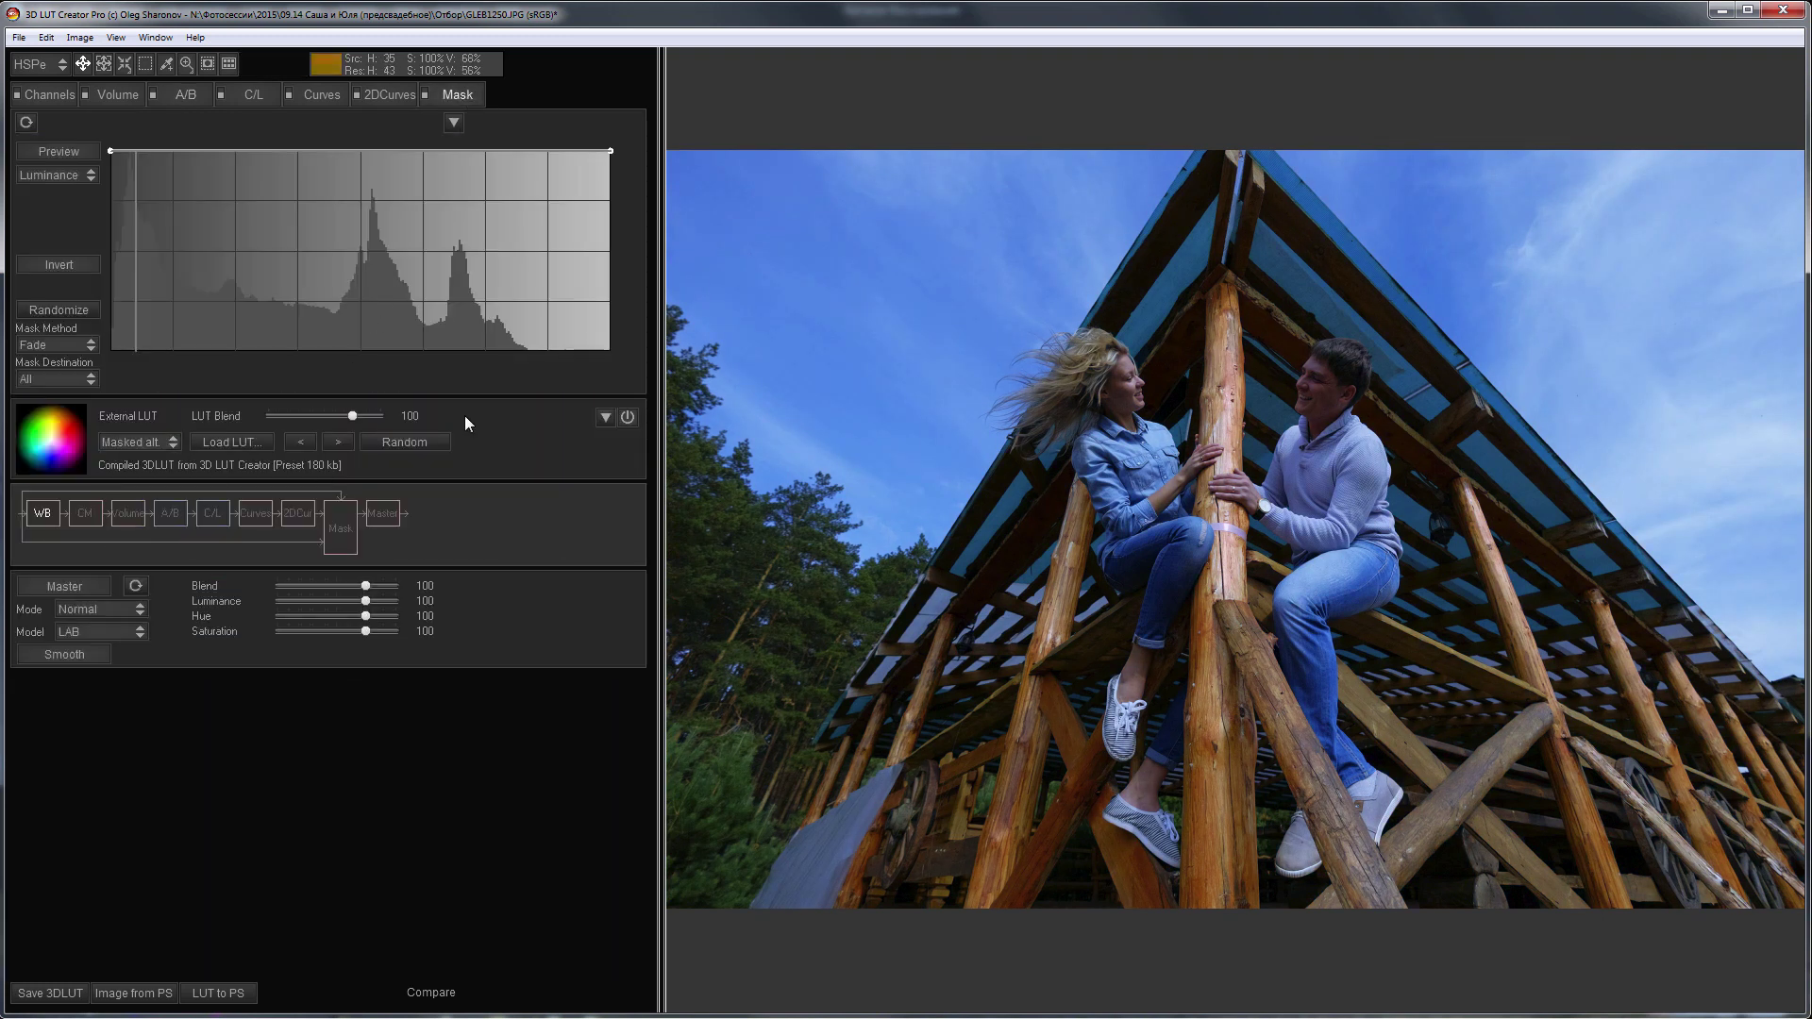
click(628, 418)
click(76, 176)
click(102, 294)
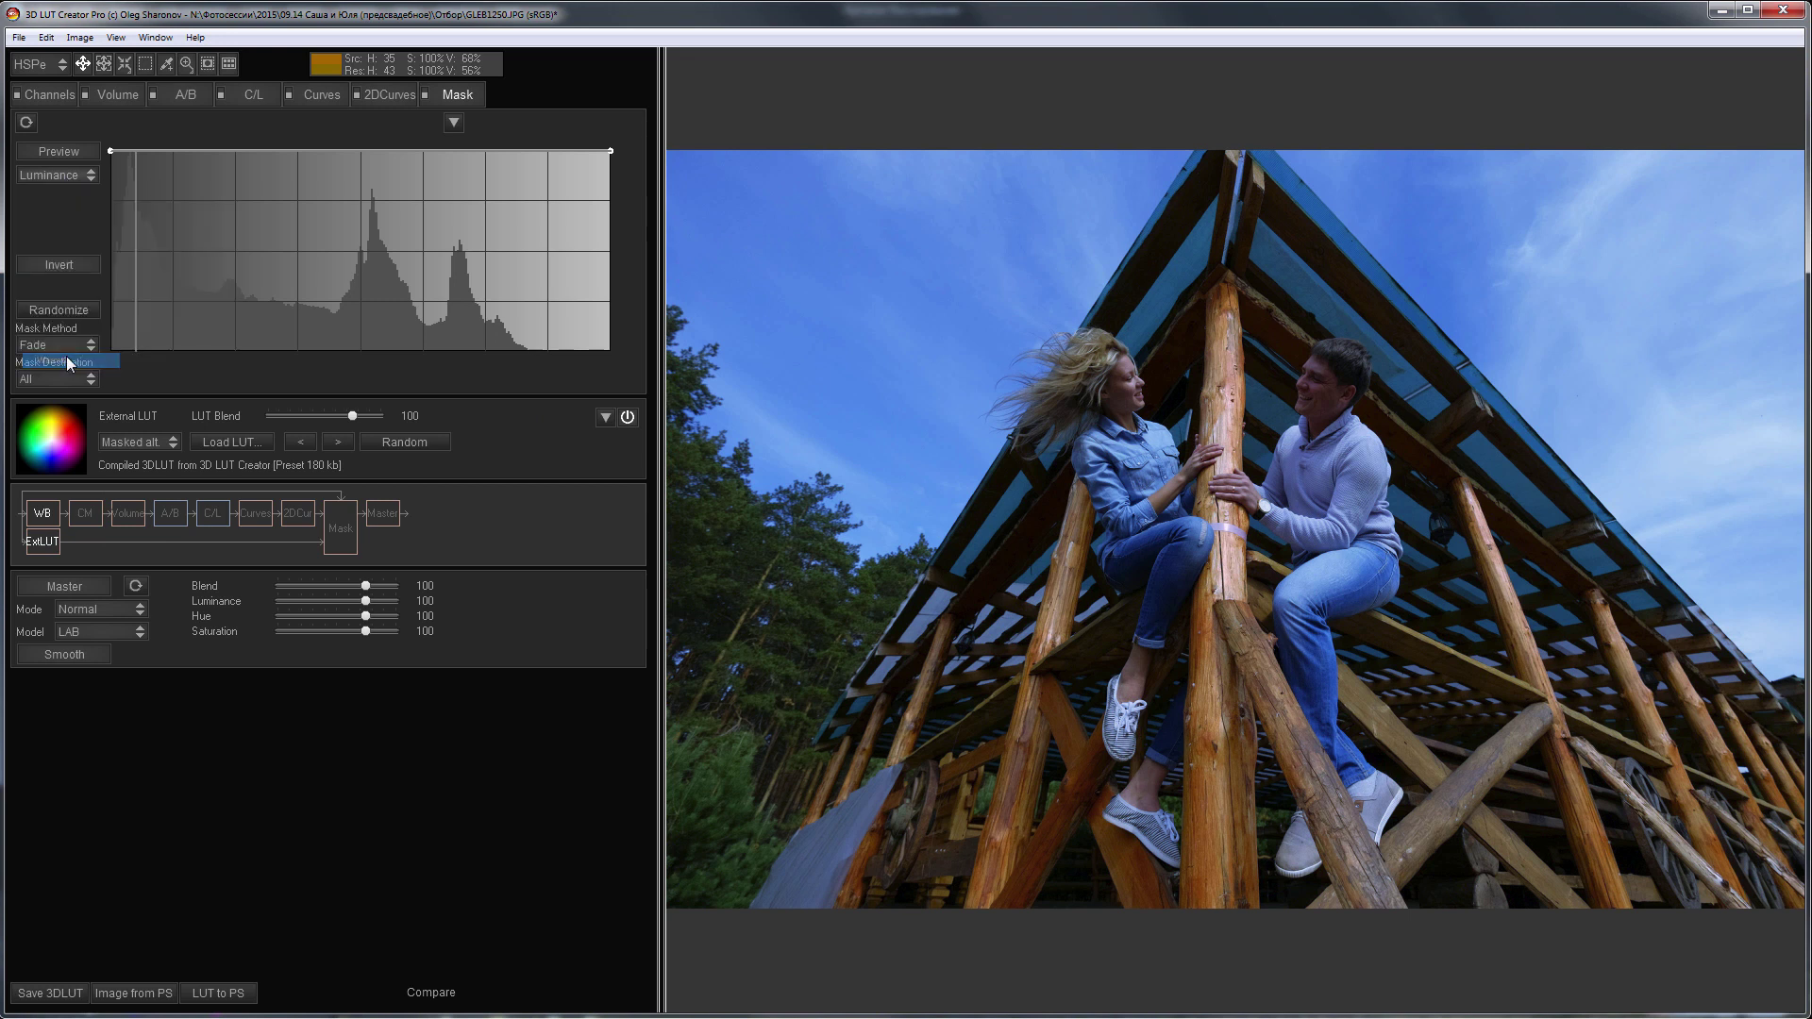
Shape the Warmth mask curve to spare warm tones and strengthen it on cool tones
drag(609, 151, 413, 352)
drag(112, 151, 317, 252)
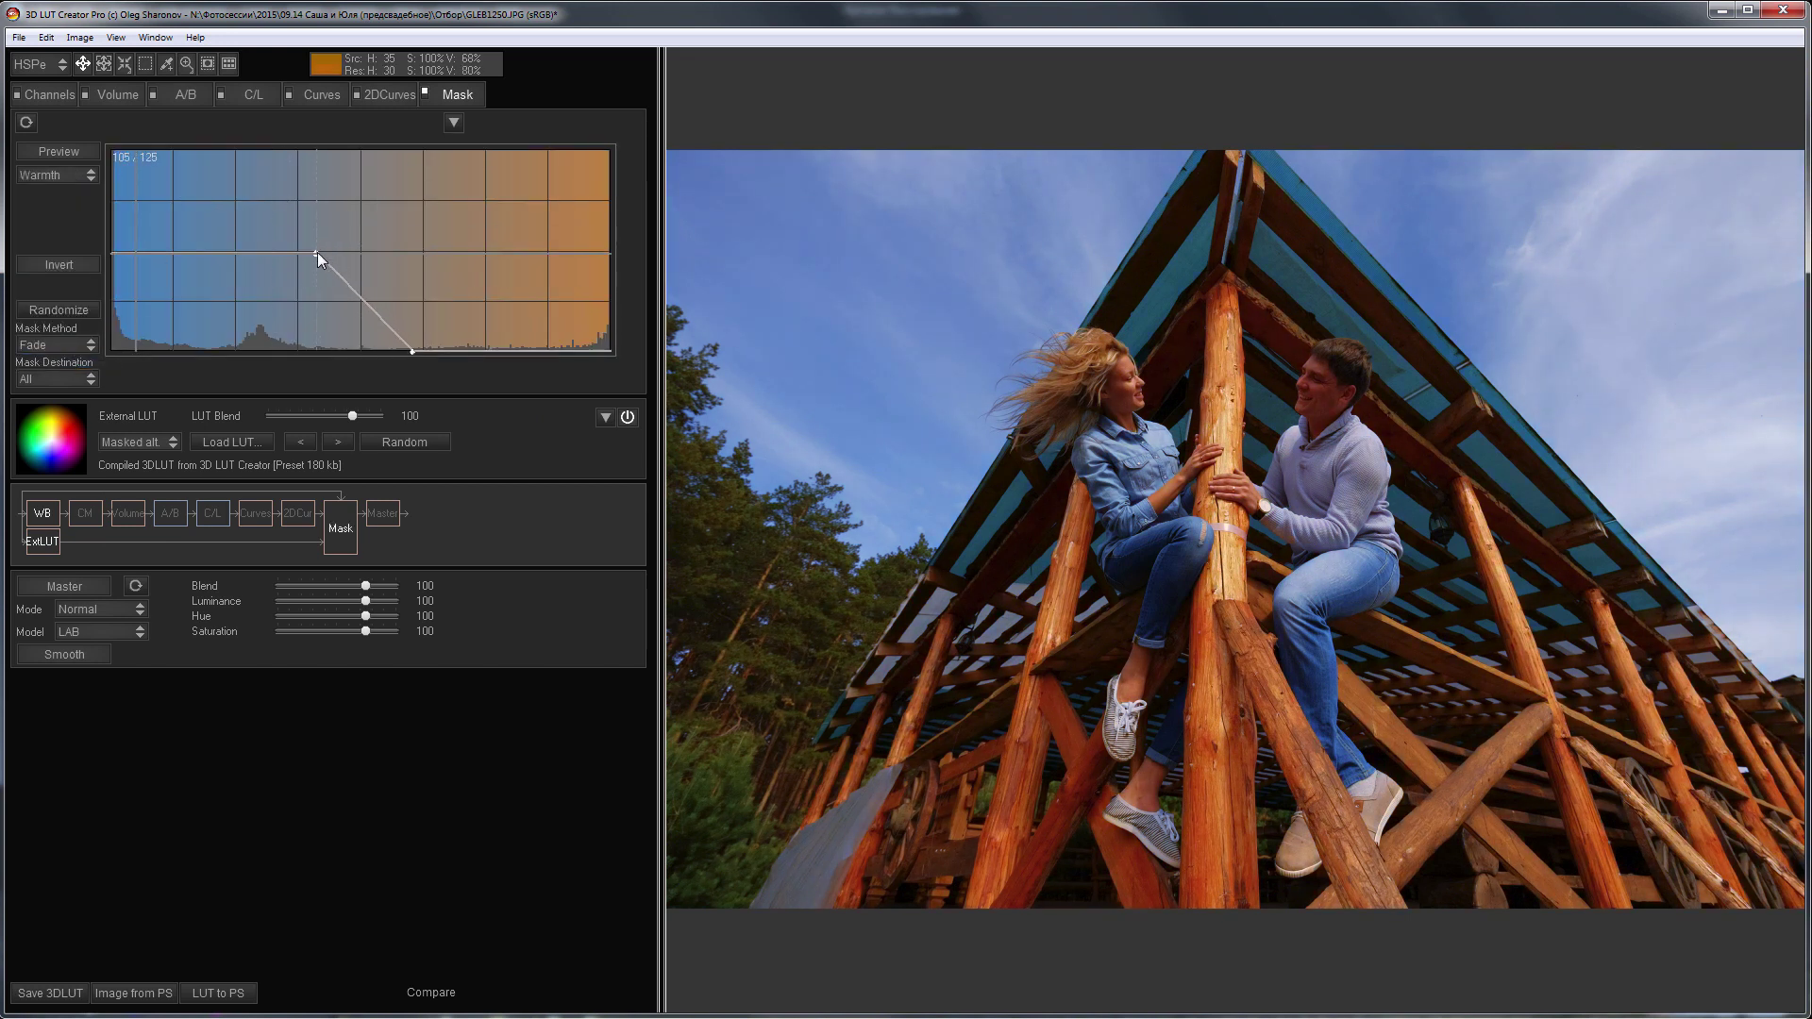
drag(412, 348, 400, 328)
drag(319, 251, 317, 227)
Export the LUT as an ICC Profile (*.icc) file
click(19, 38)
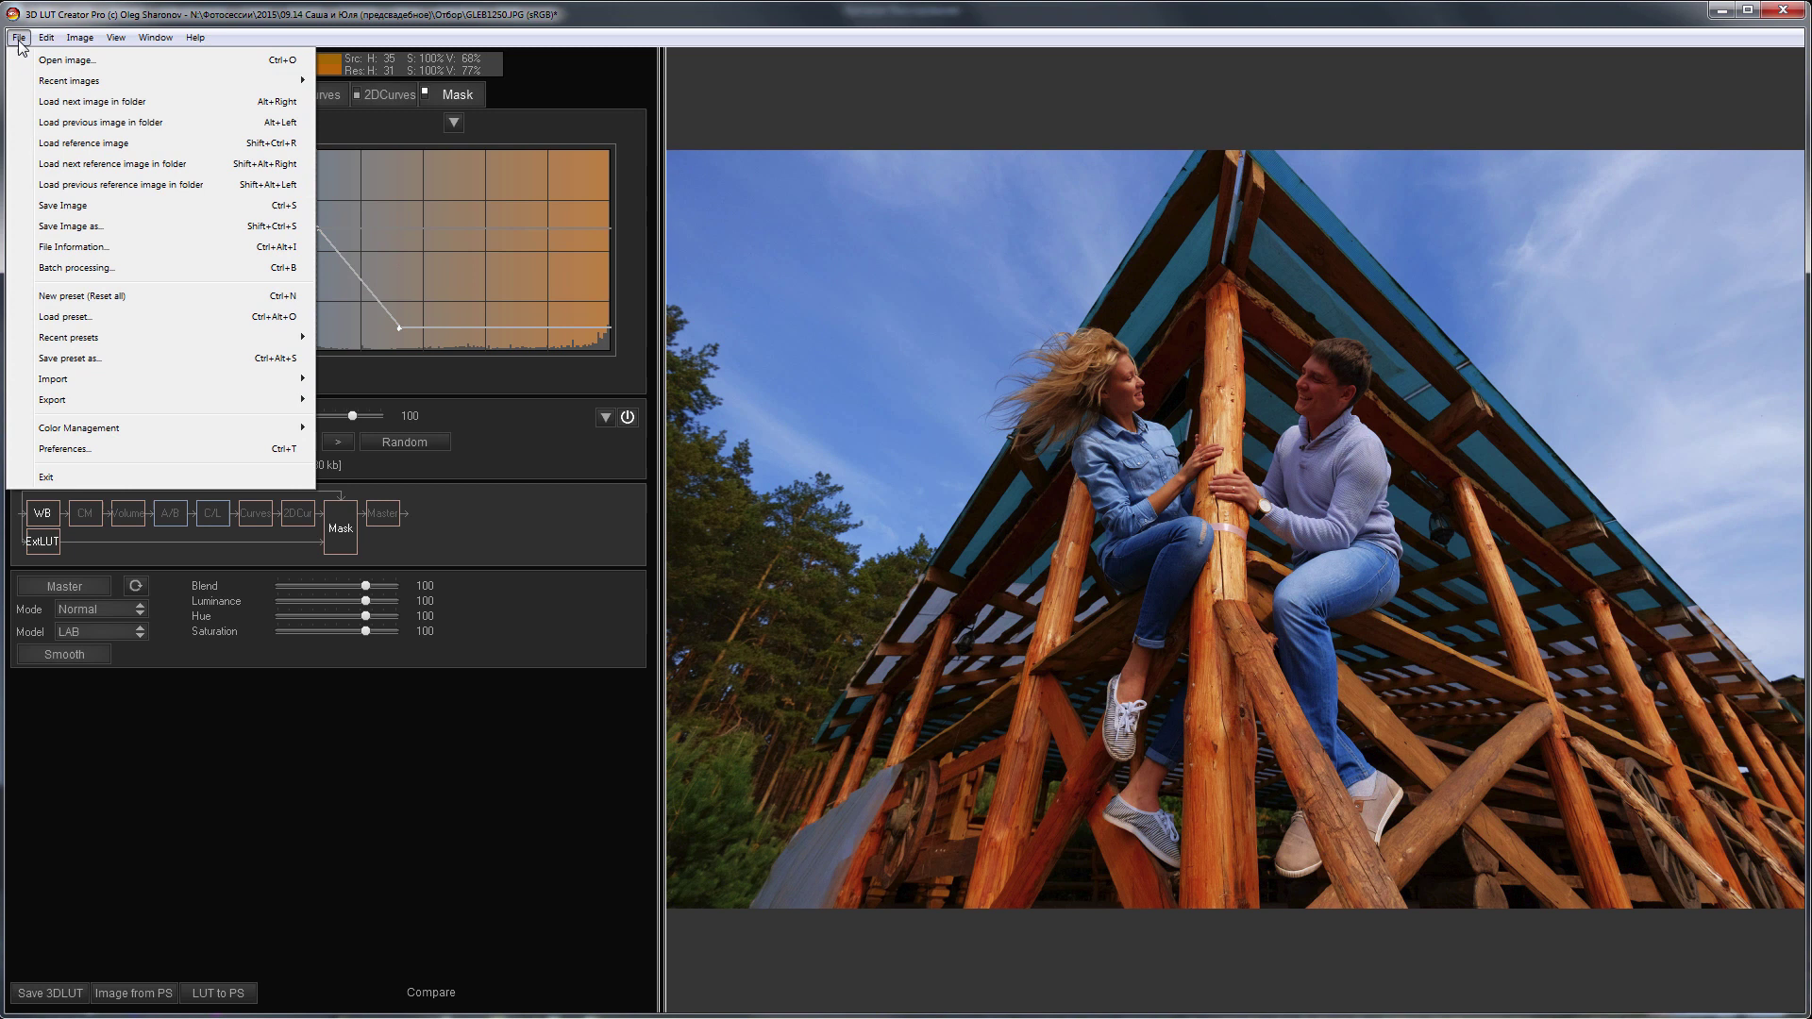
mouse_move(162, 399)
click(412, 401)
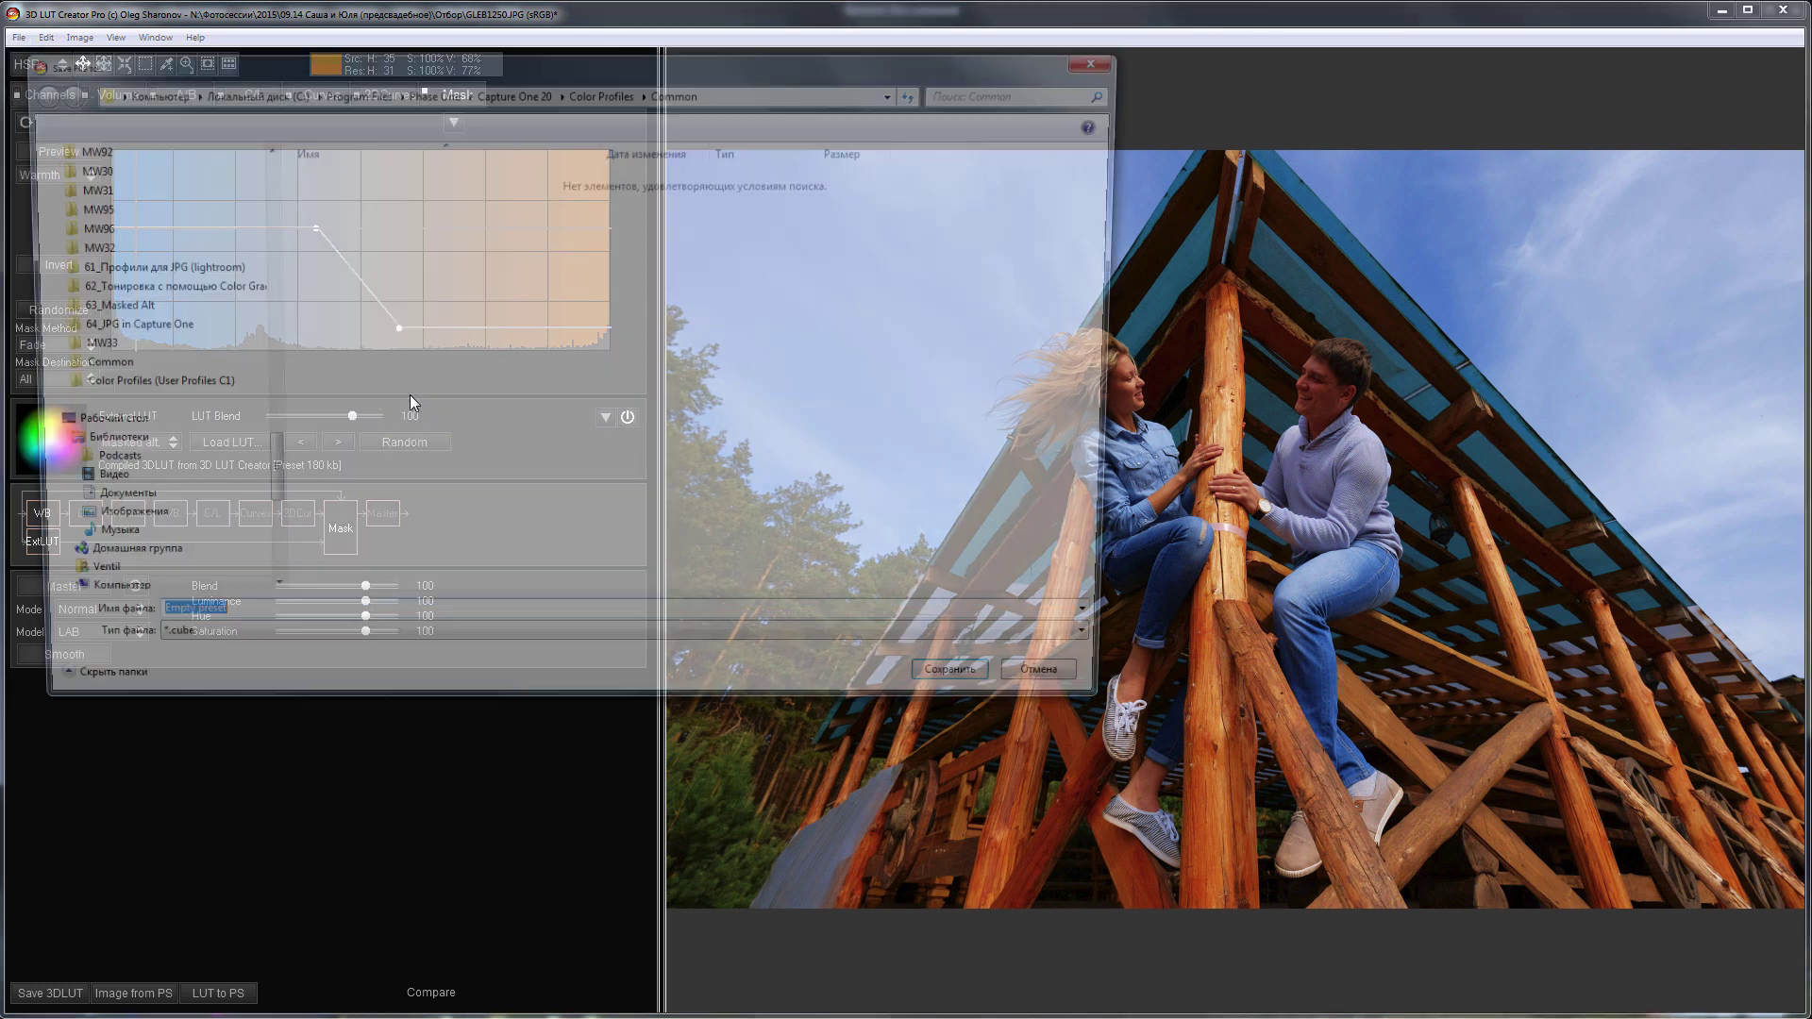
click(325, 652)
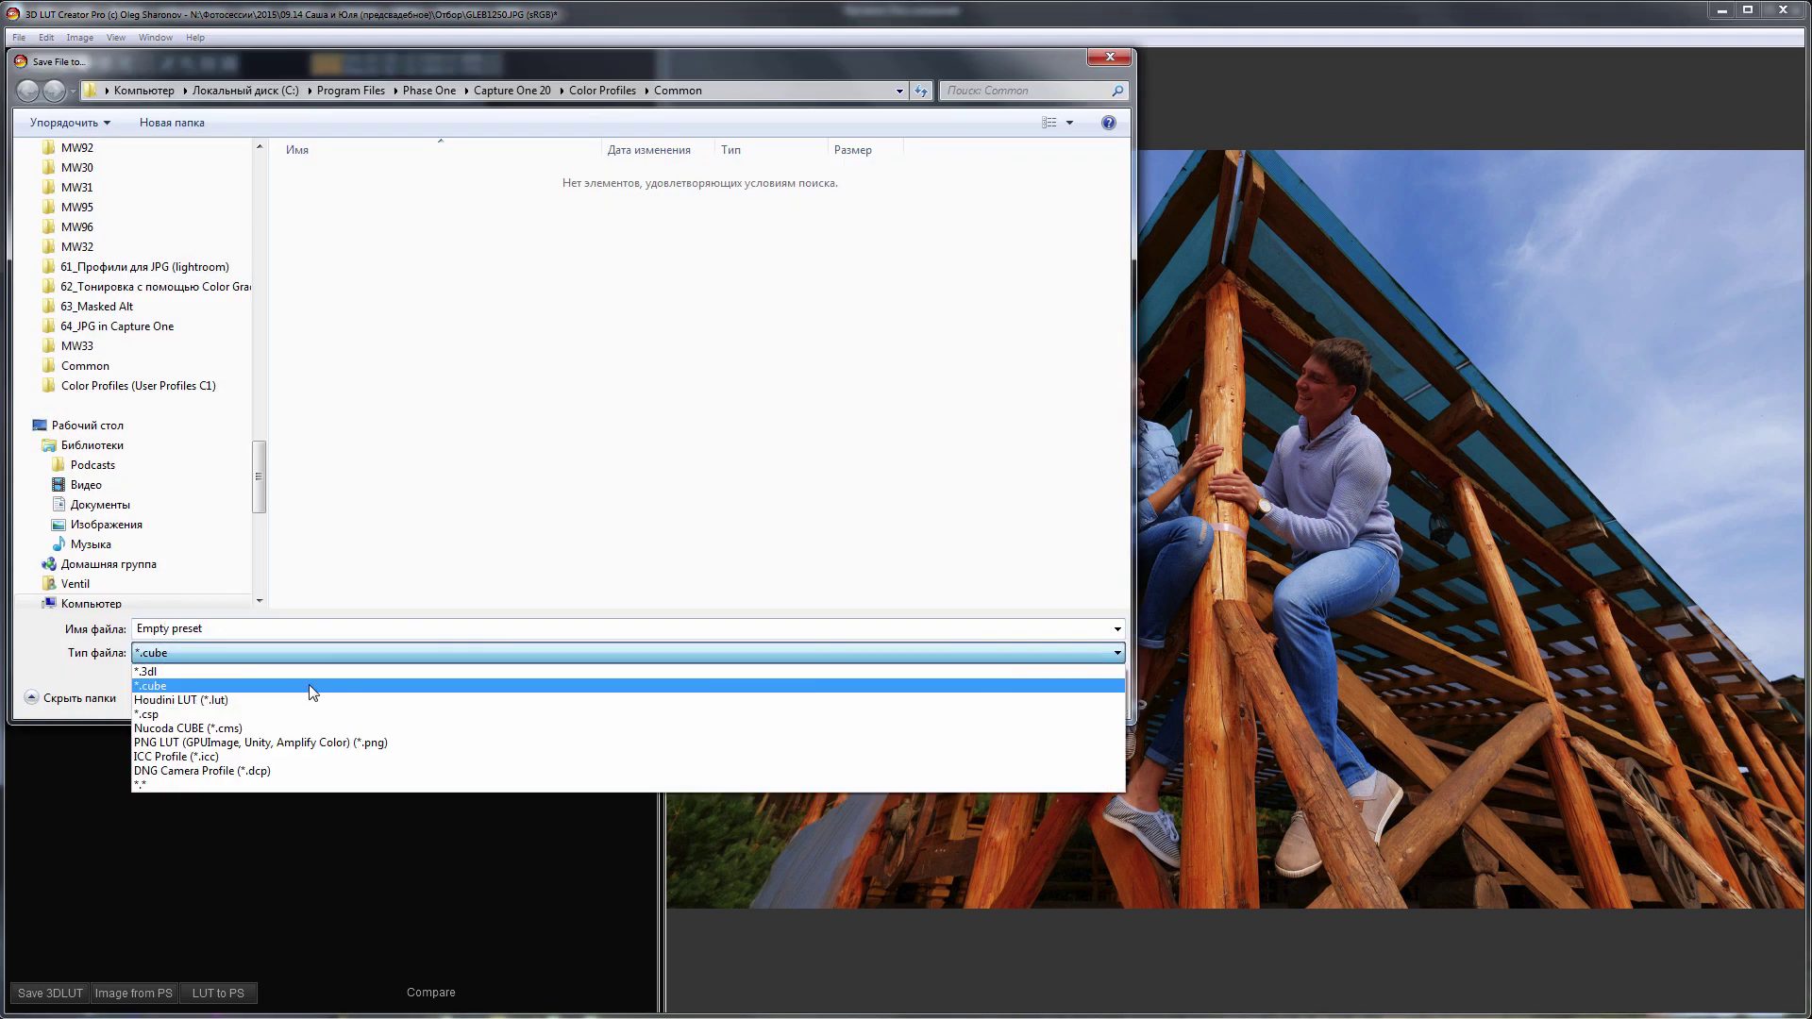
click(271, 756)
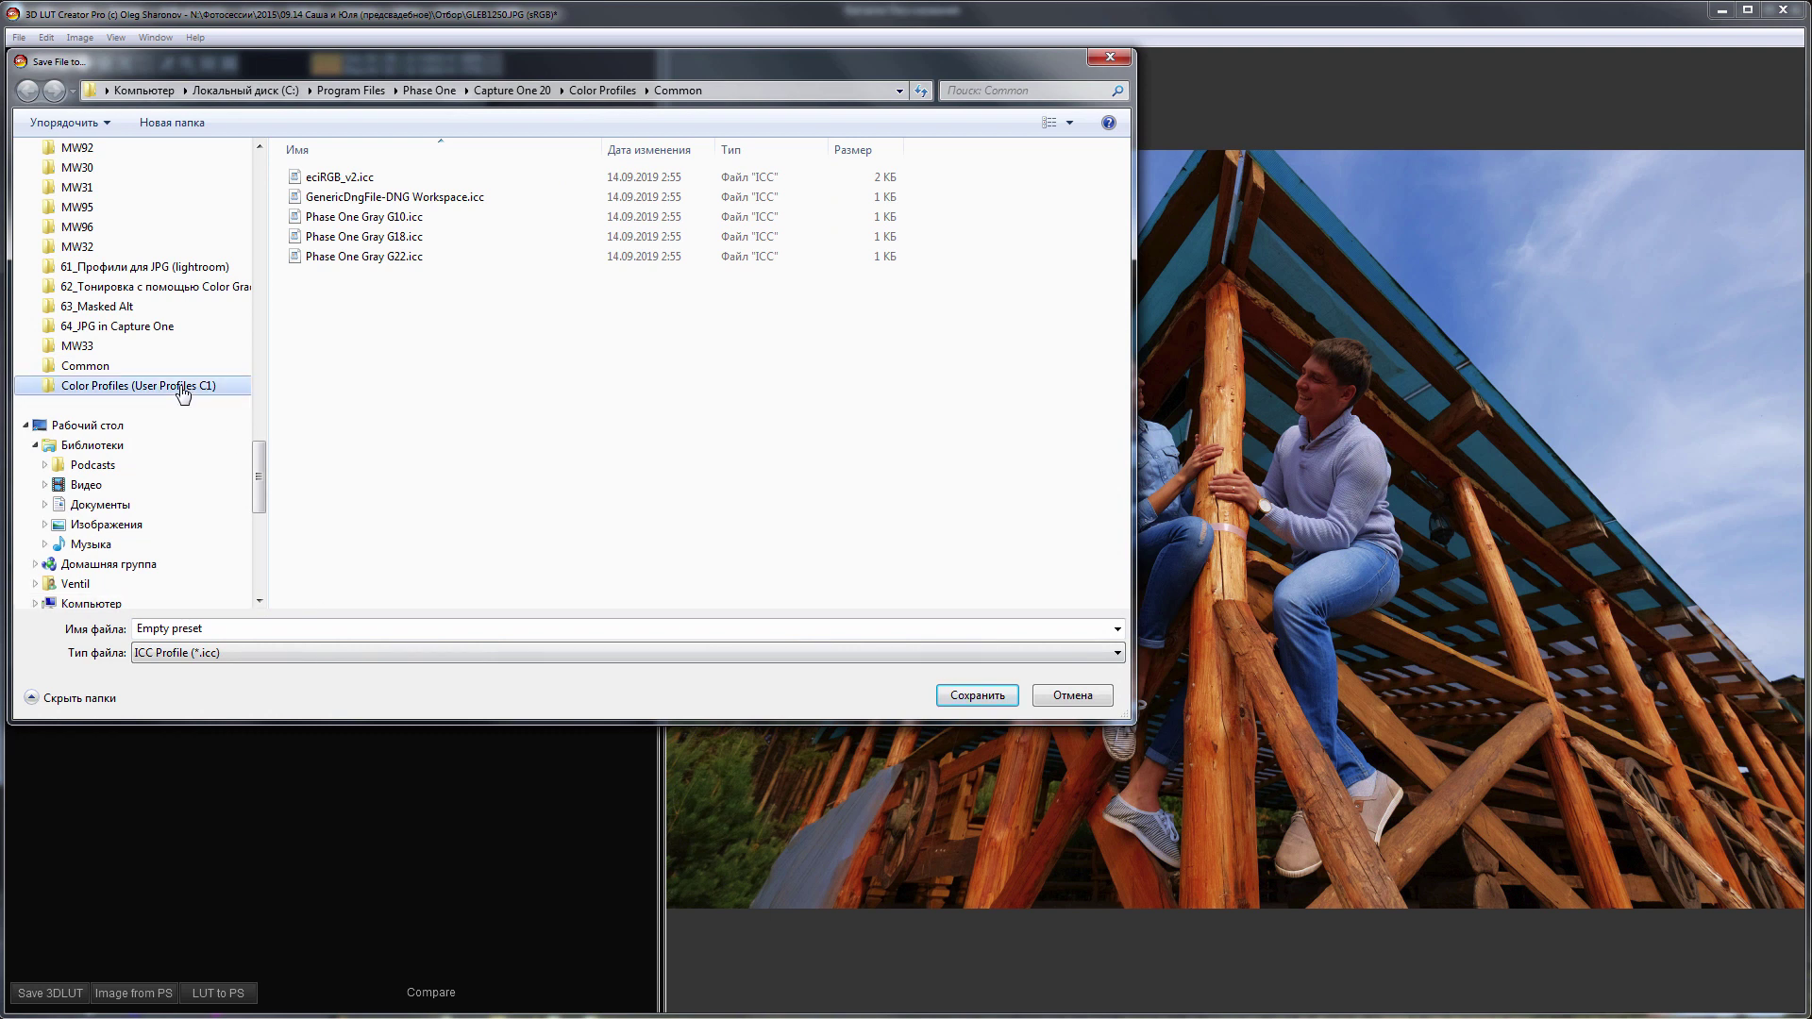
Save it as JPG_Var.icc in the user Color Profiles folder and confirm the ICC settings
click(139, 385)
click(335, 394)
double_click(163, 630)
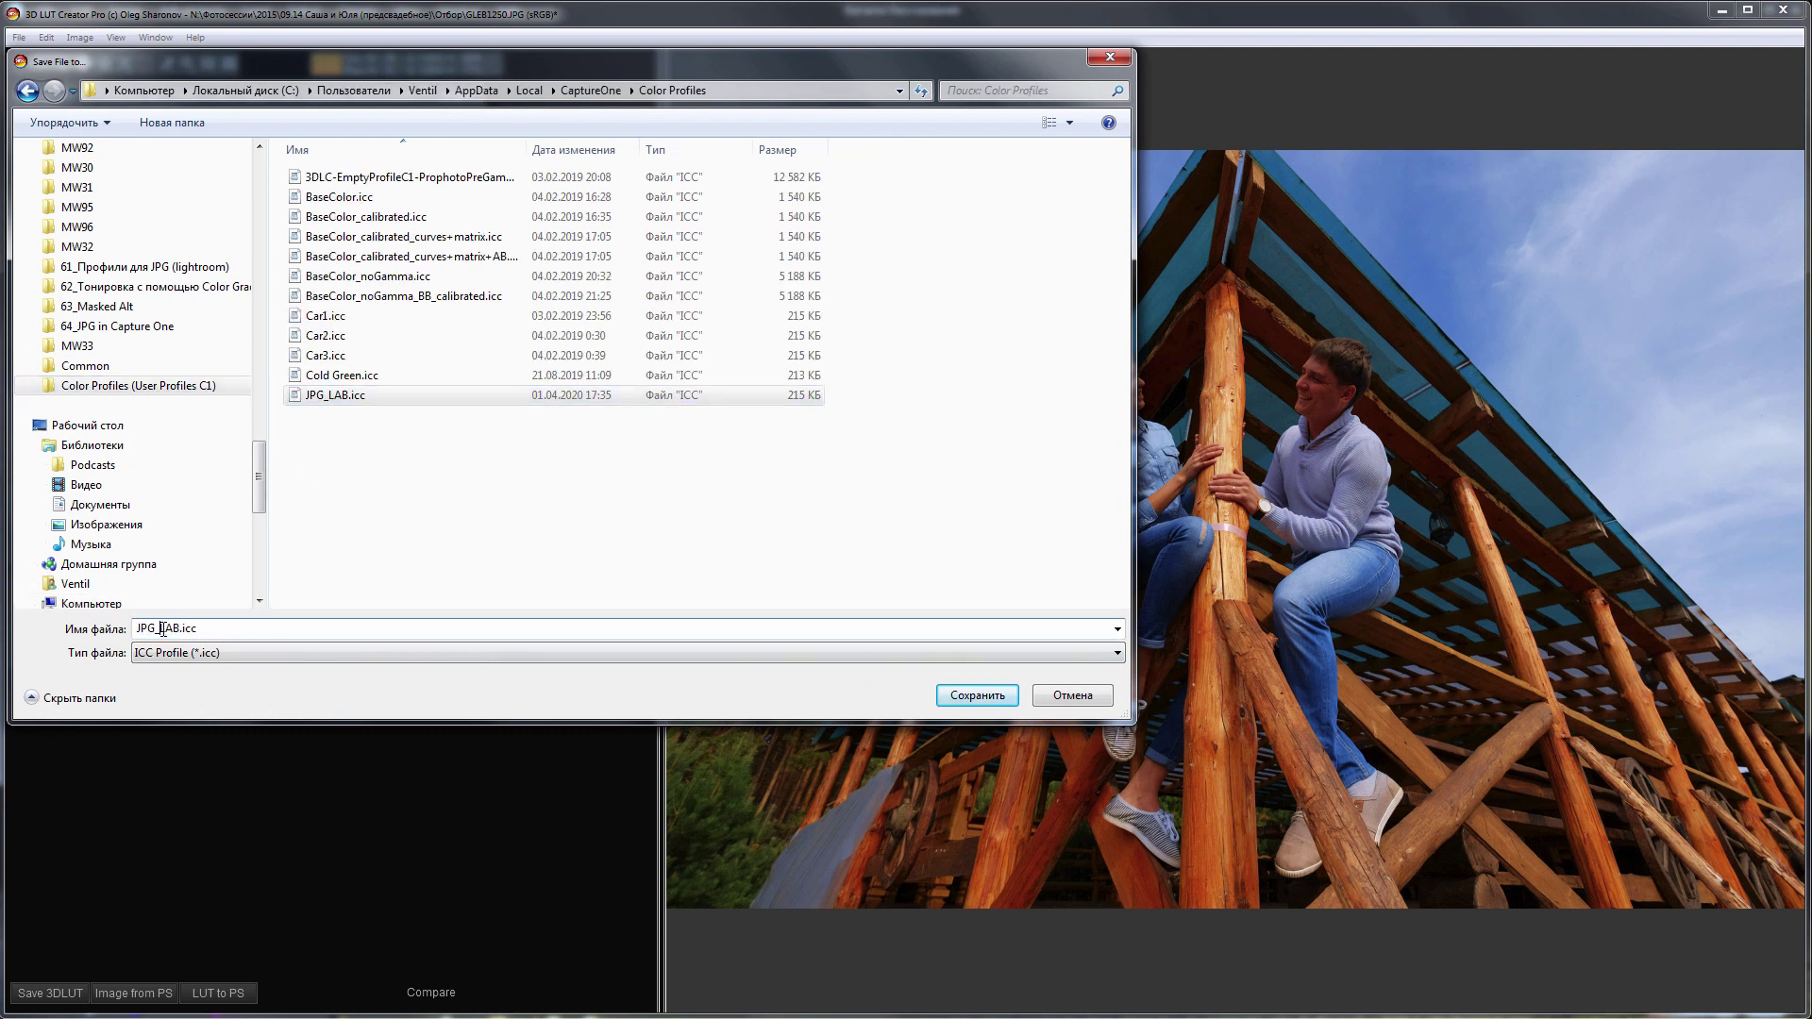
double_click(170, 629)
text(Var-)
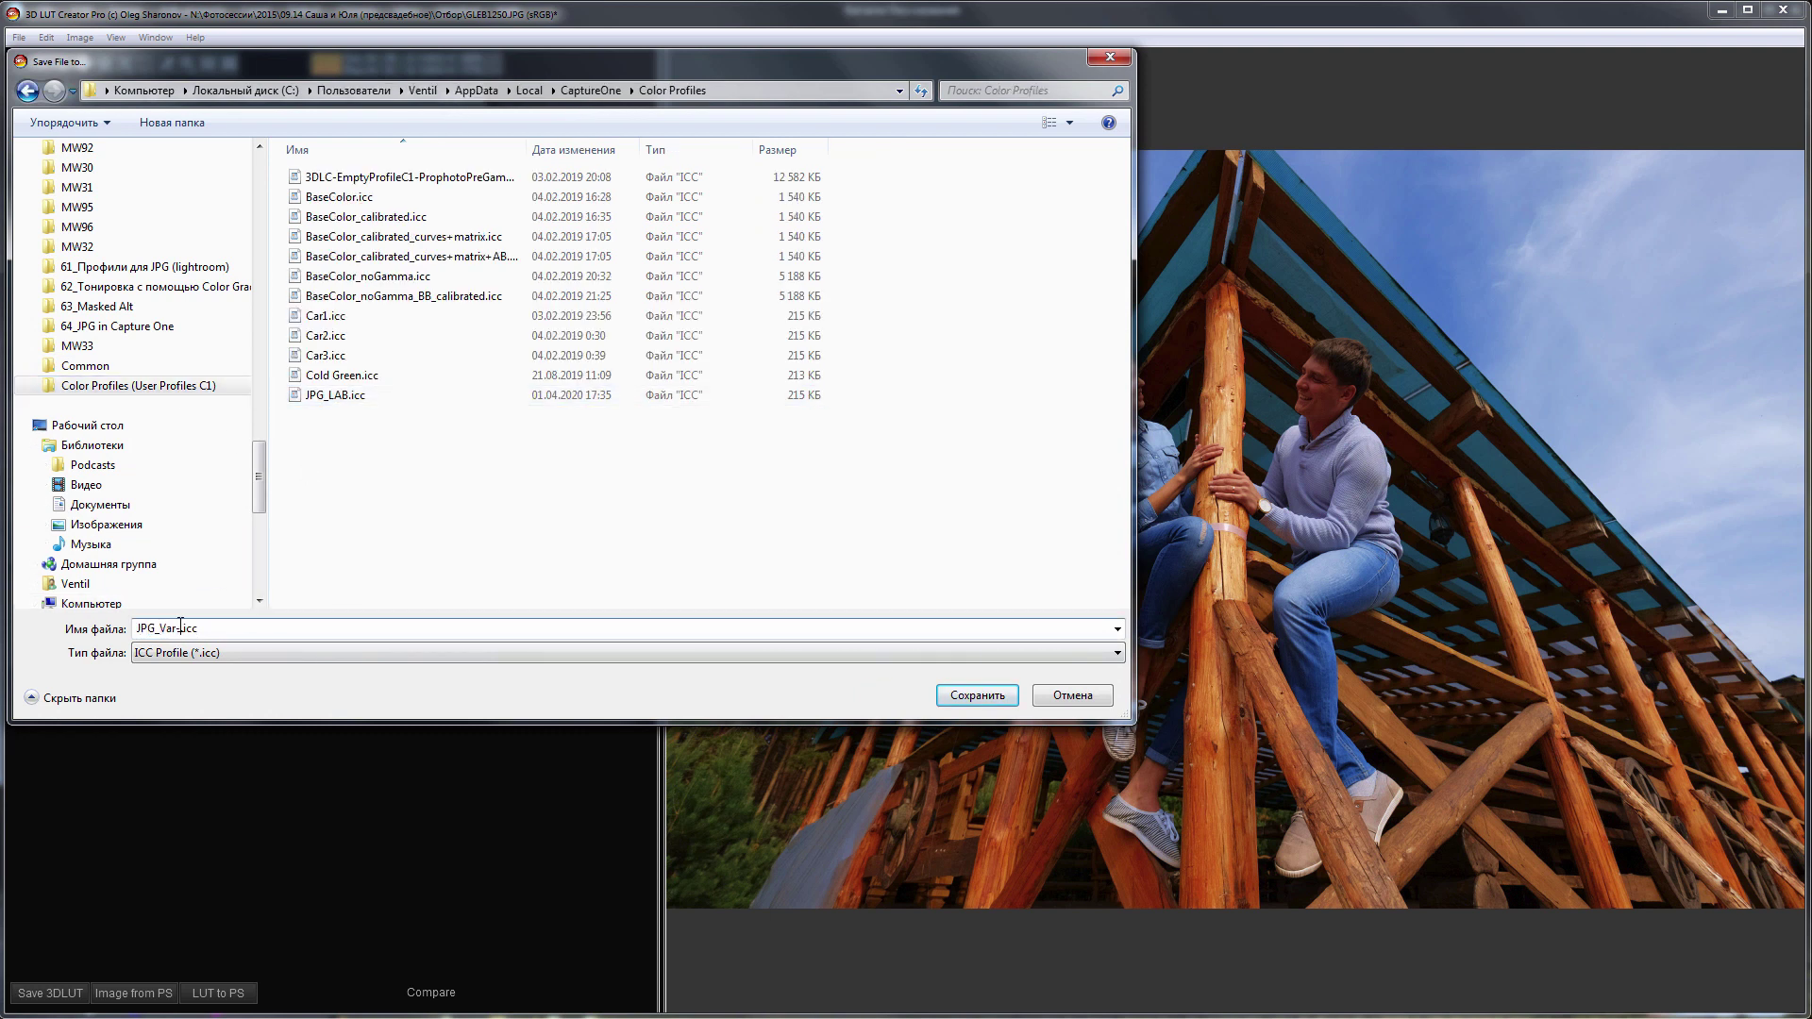
click(976, 695)
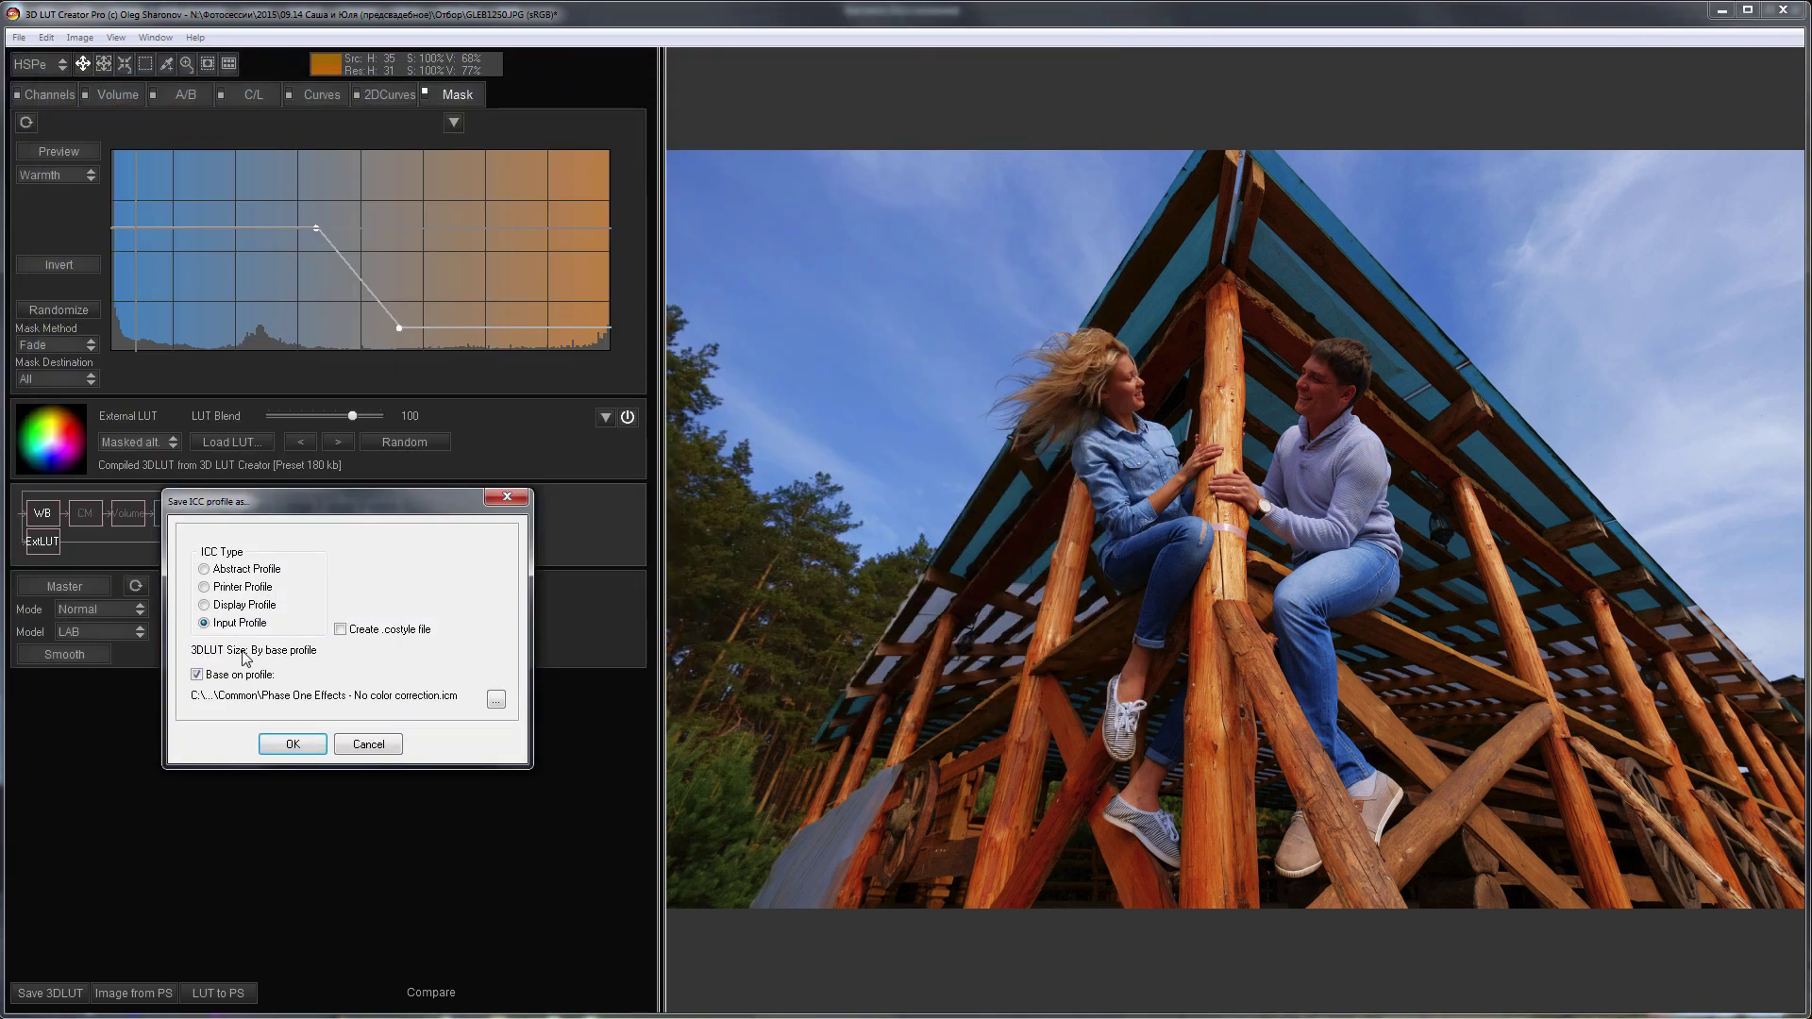
click(293, 744)
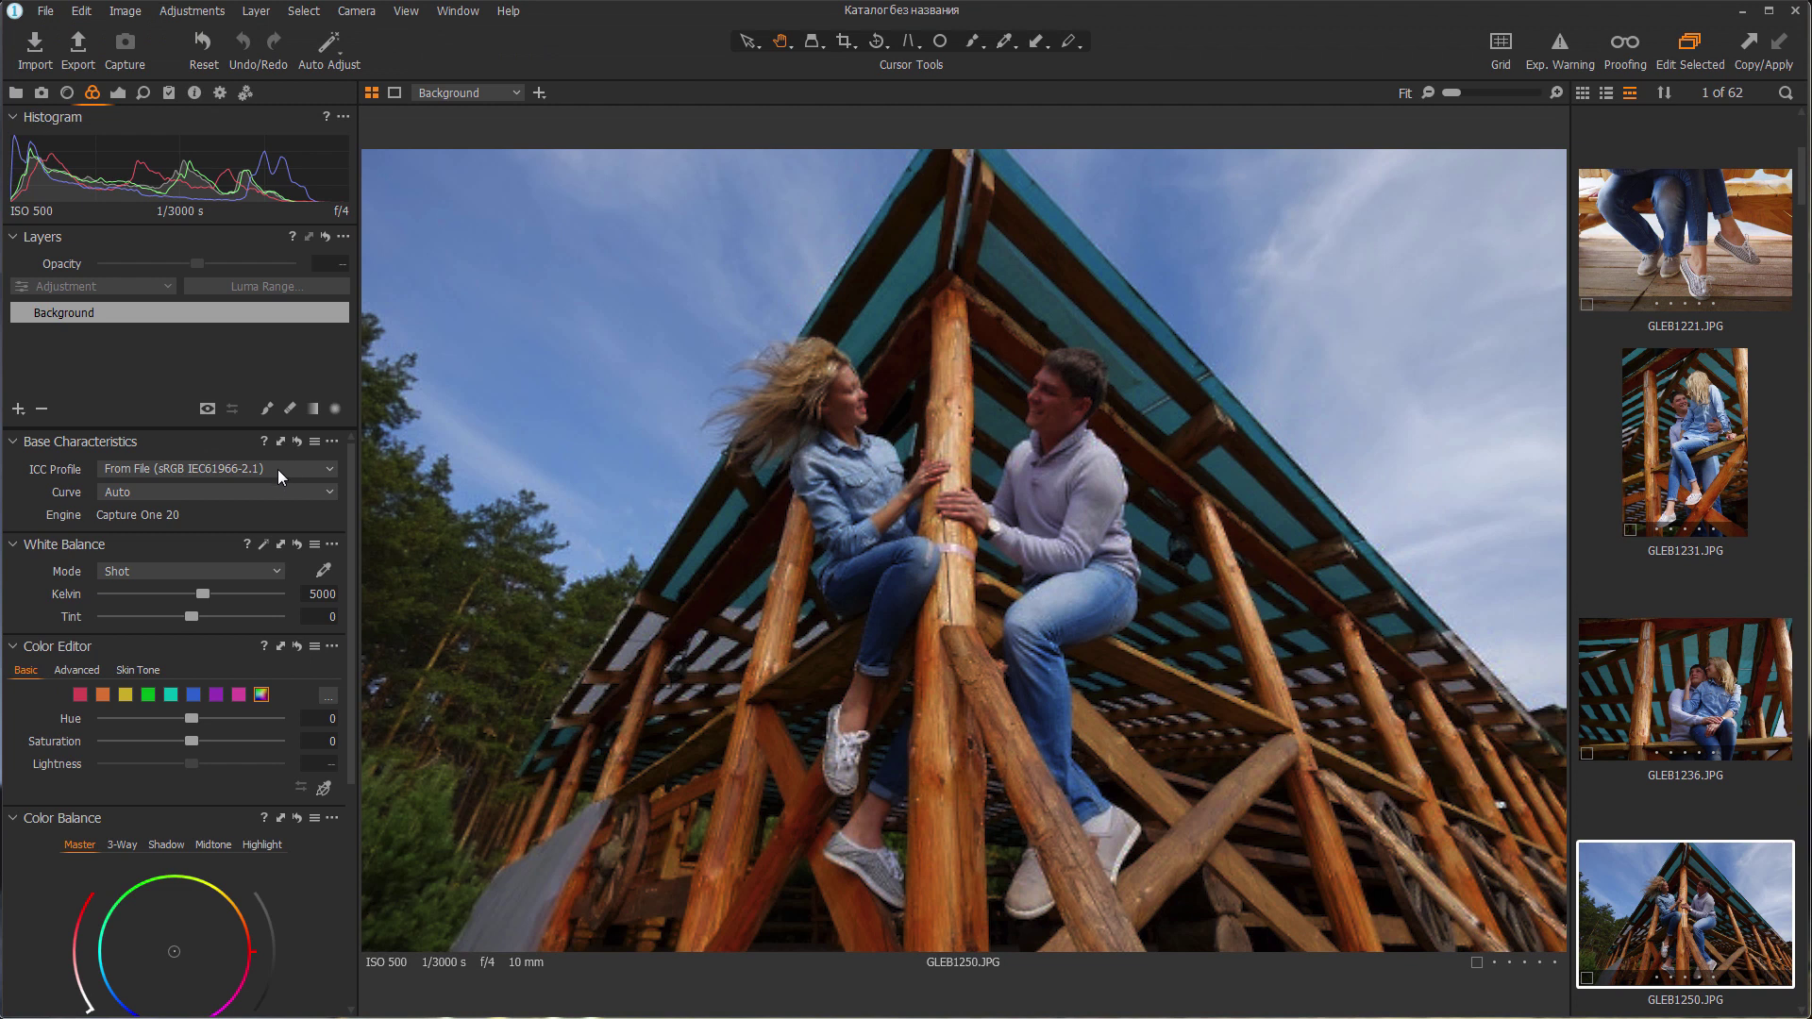
Show all ICC profiles and view the Other group listing JPG_LAB and JPG_Var
click(281, 466)
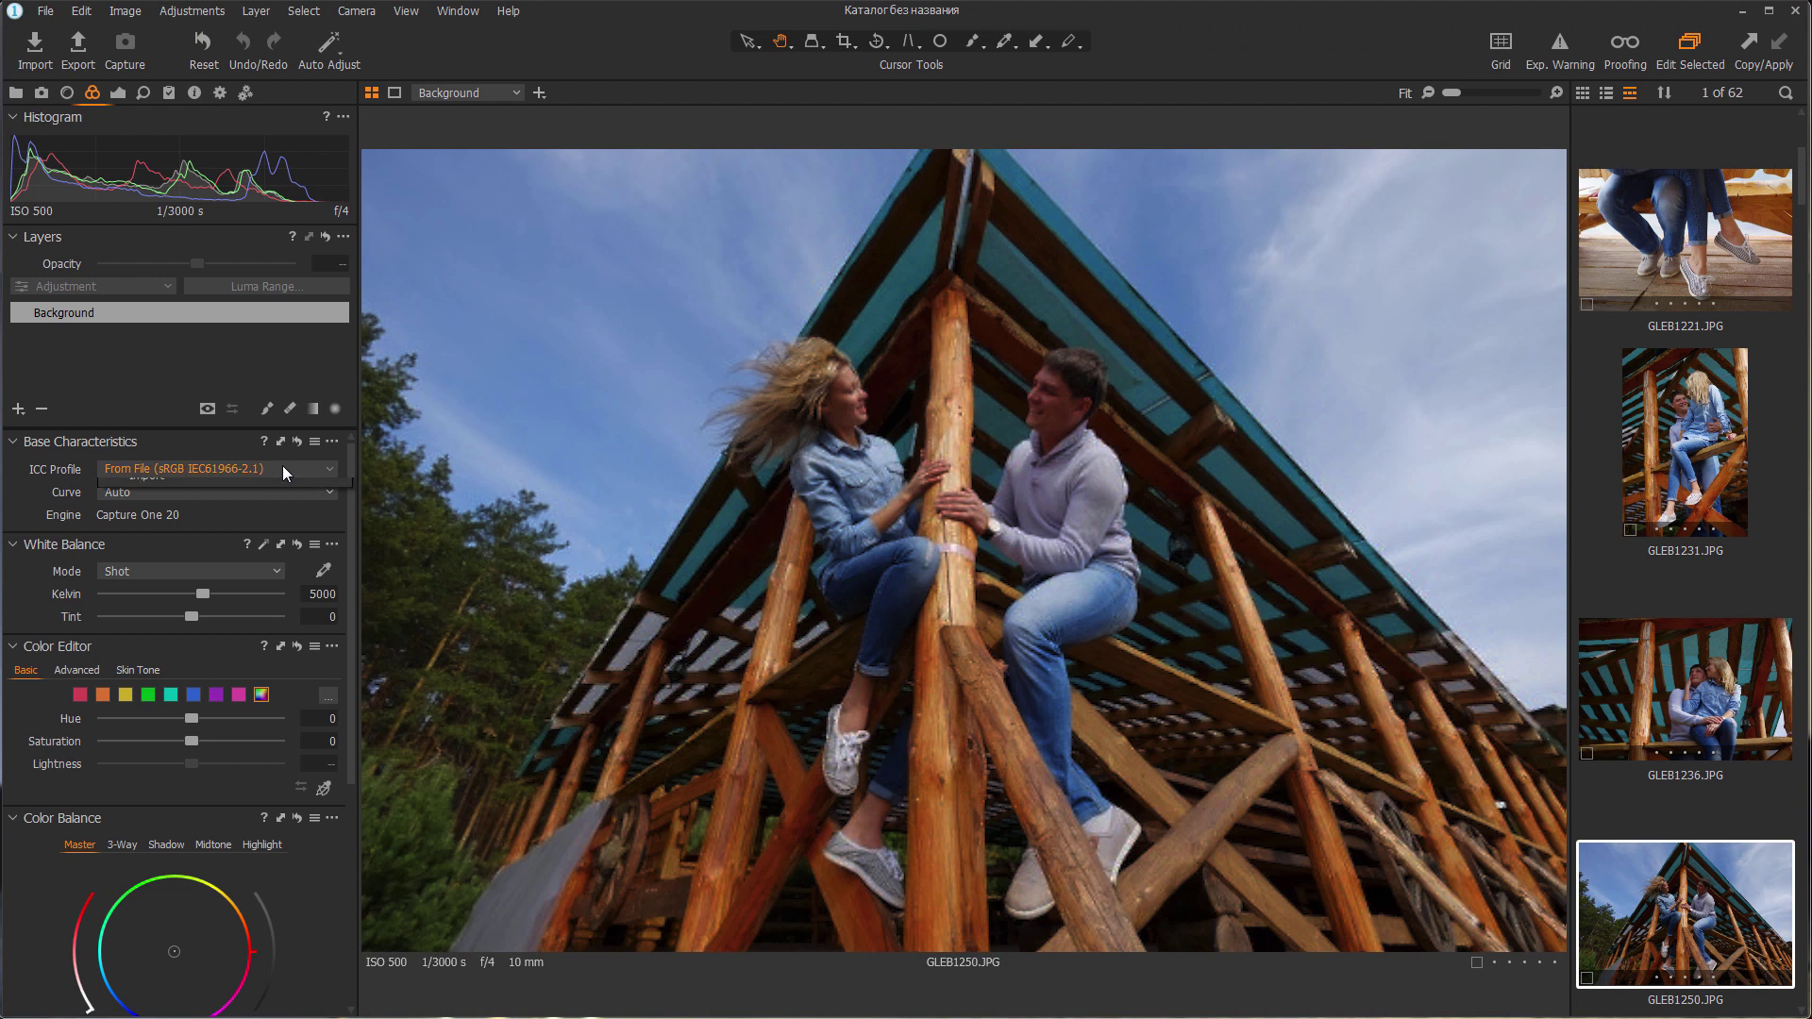
click(245, 558)
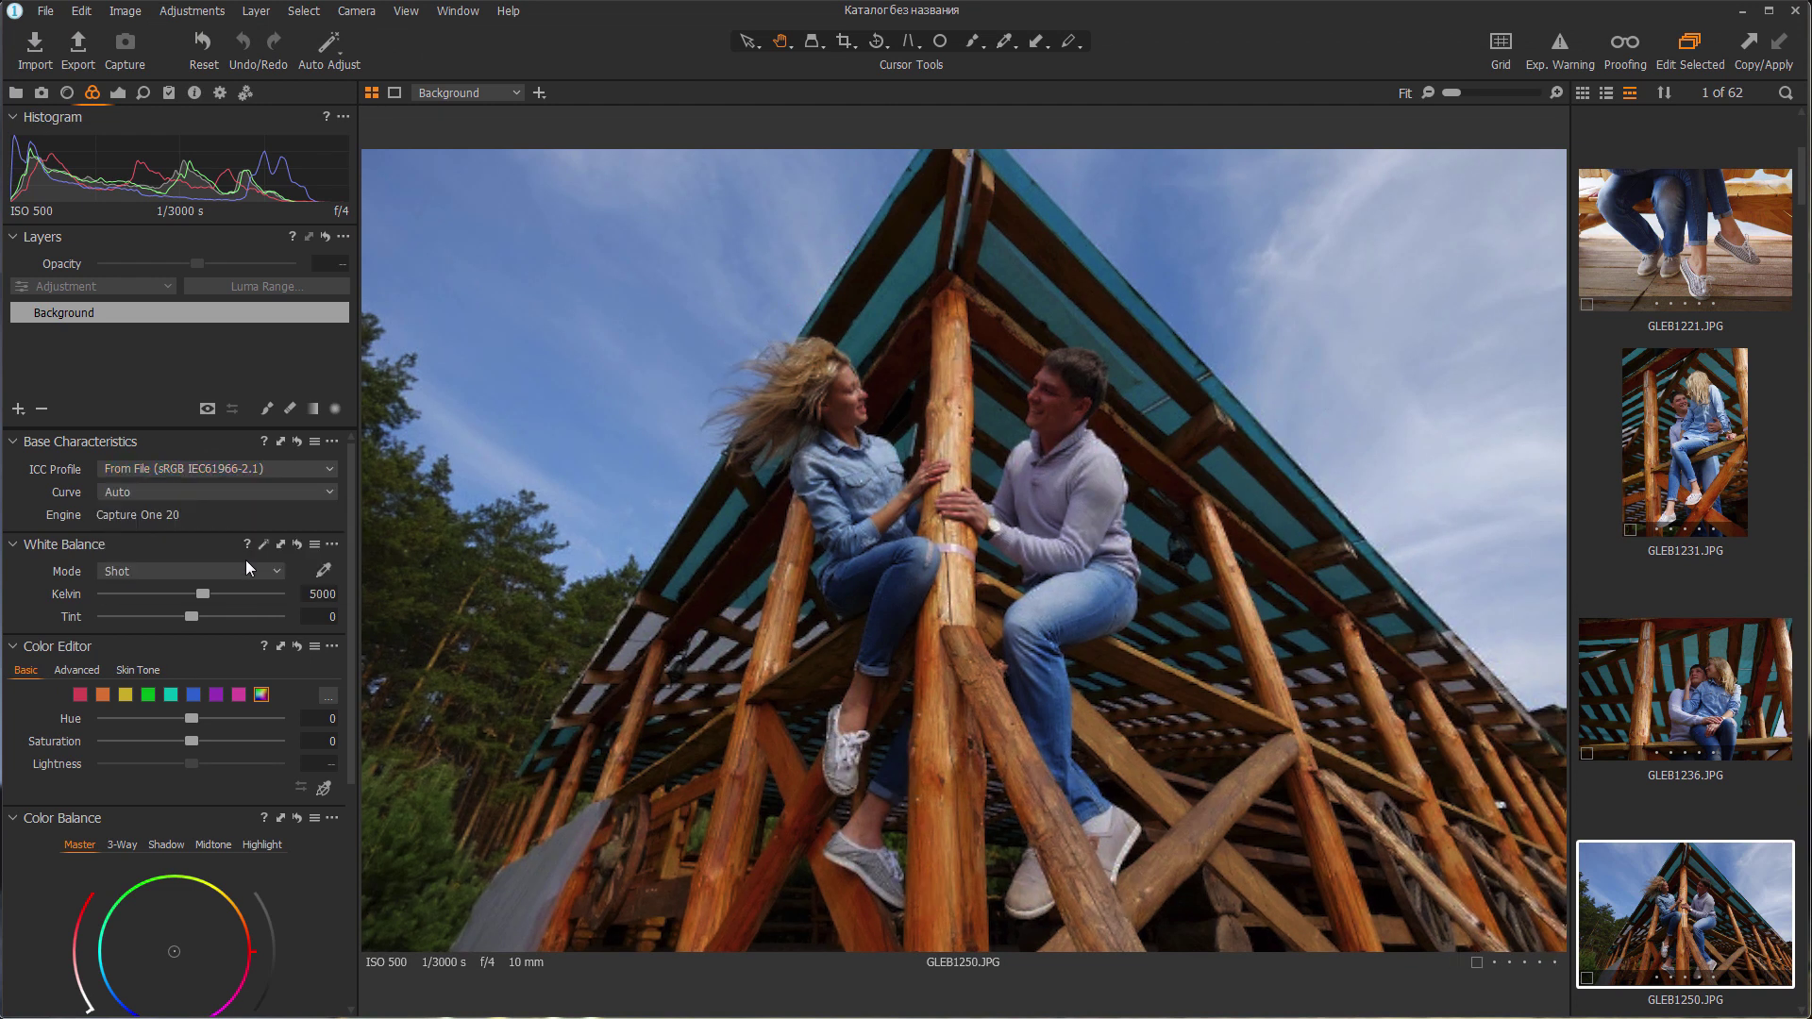
click(285, 467)
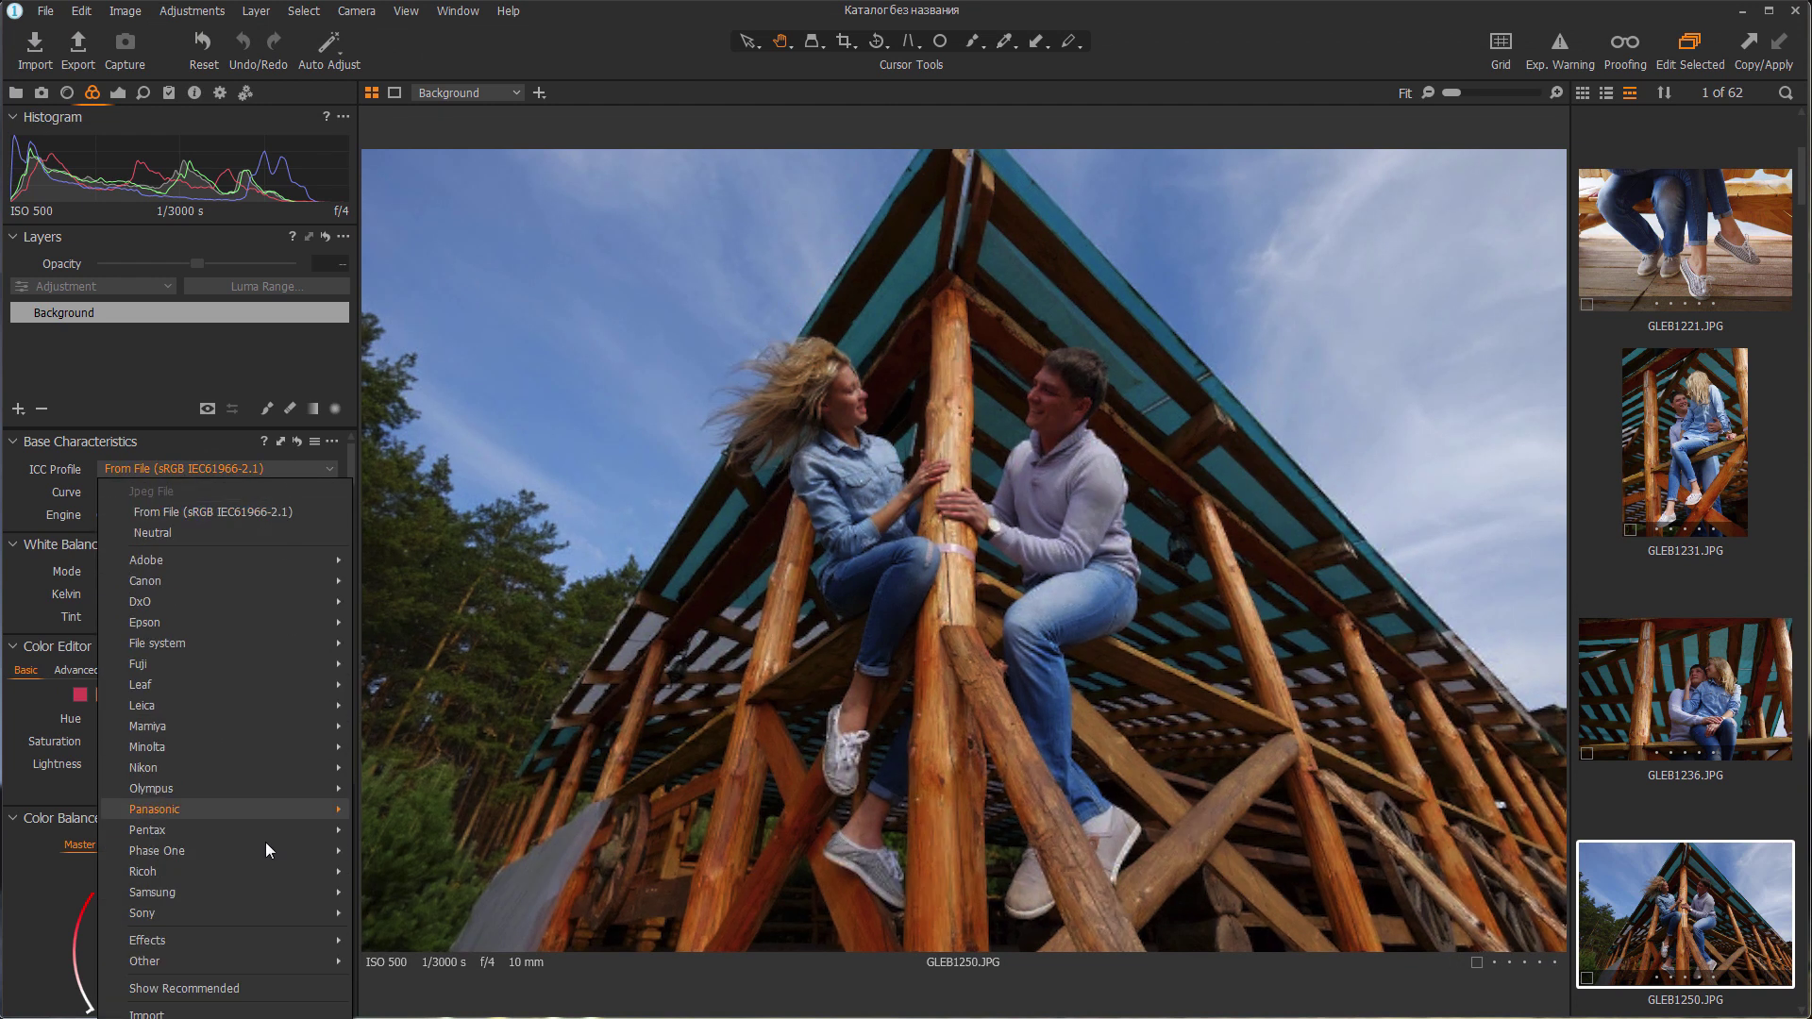
mouse_move(253, 960)
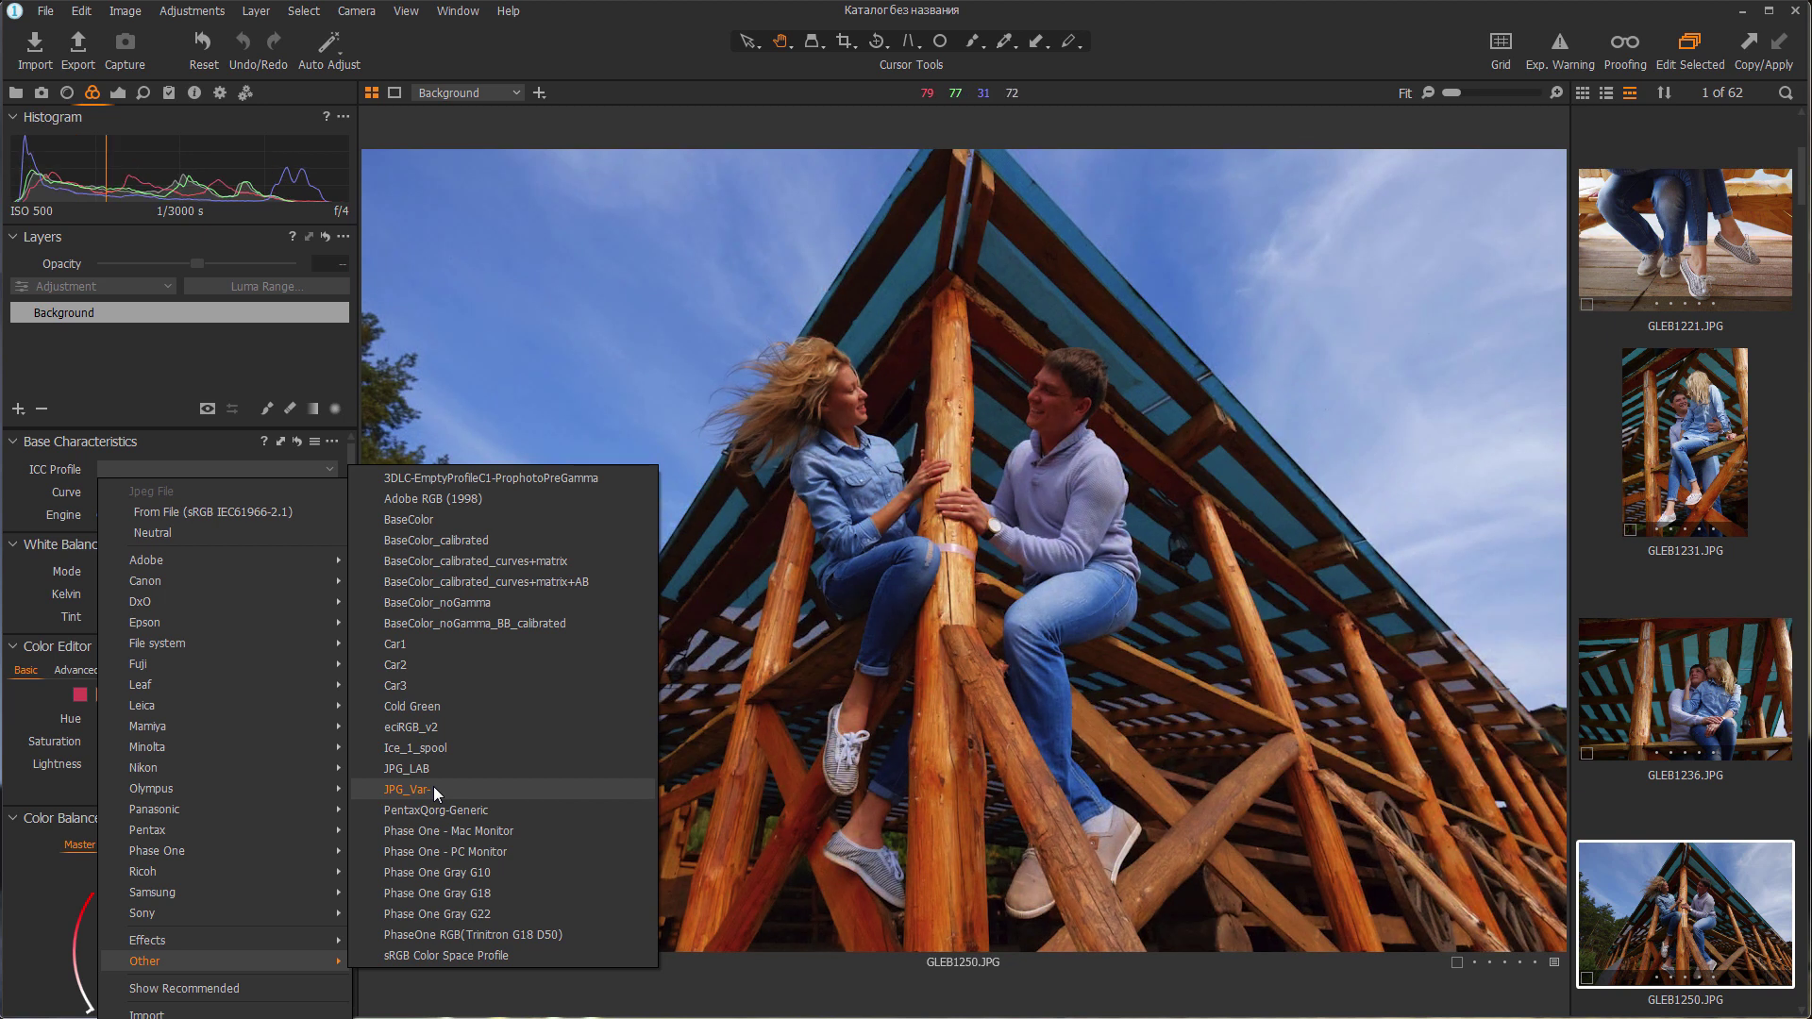
Assign JPGLAB to GLEB1250, then select lakeside photo GLEB1801 and apply the copied adjustments
click(449, 770)
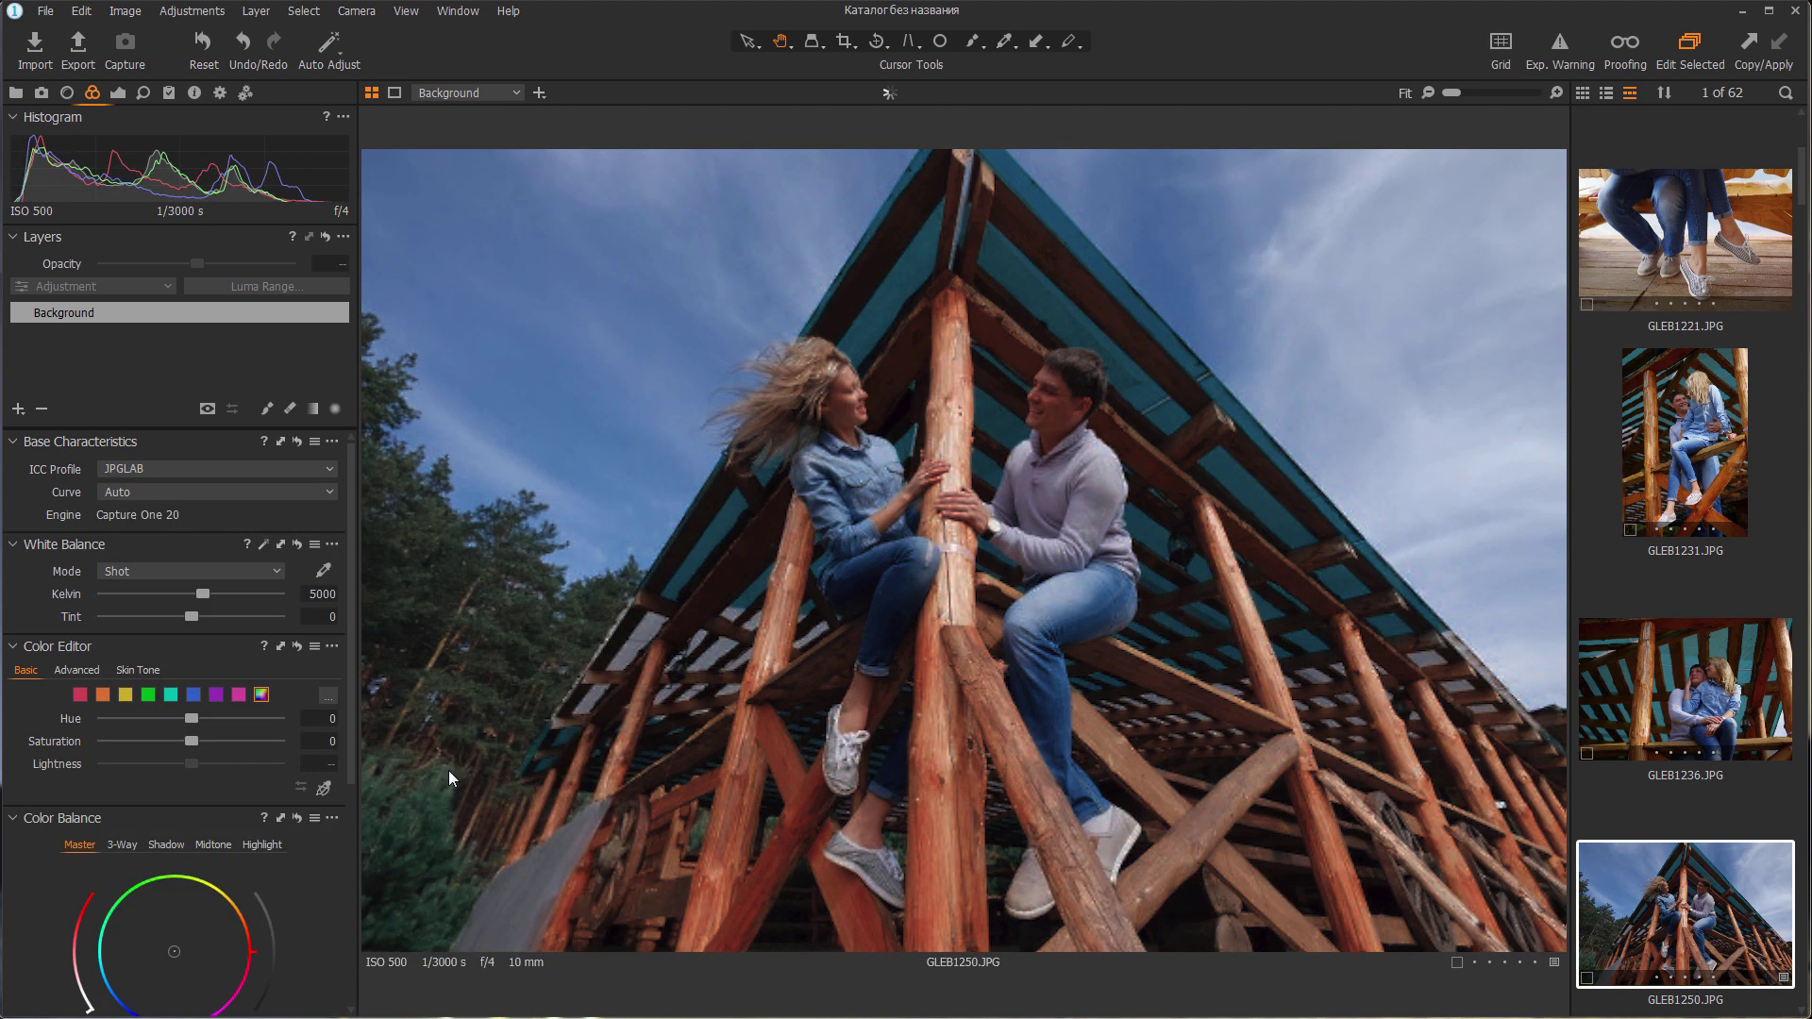
scroll(1732, 868, down, 5)
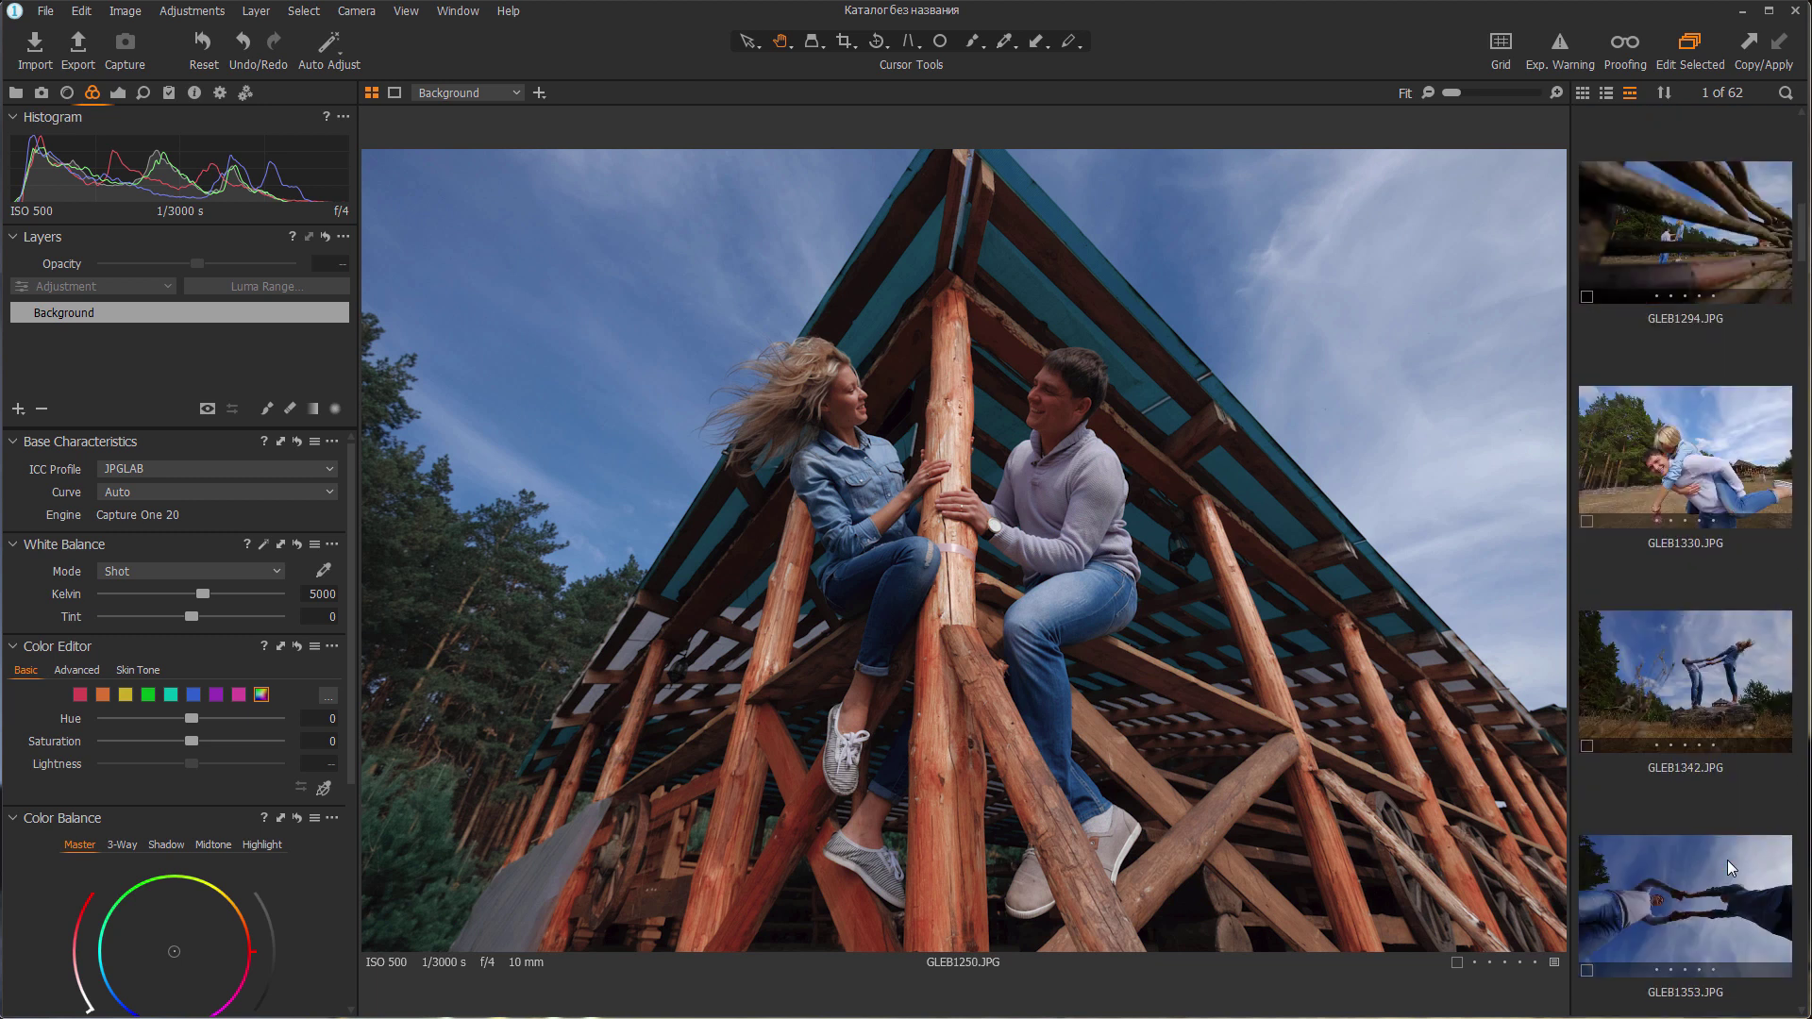
scroll(1732, 868, up, 3)
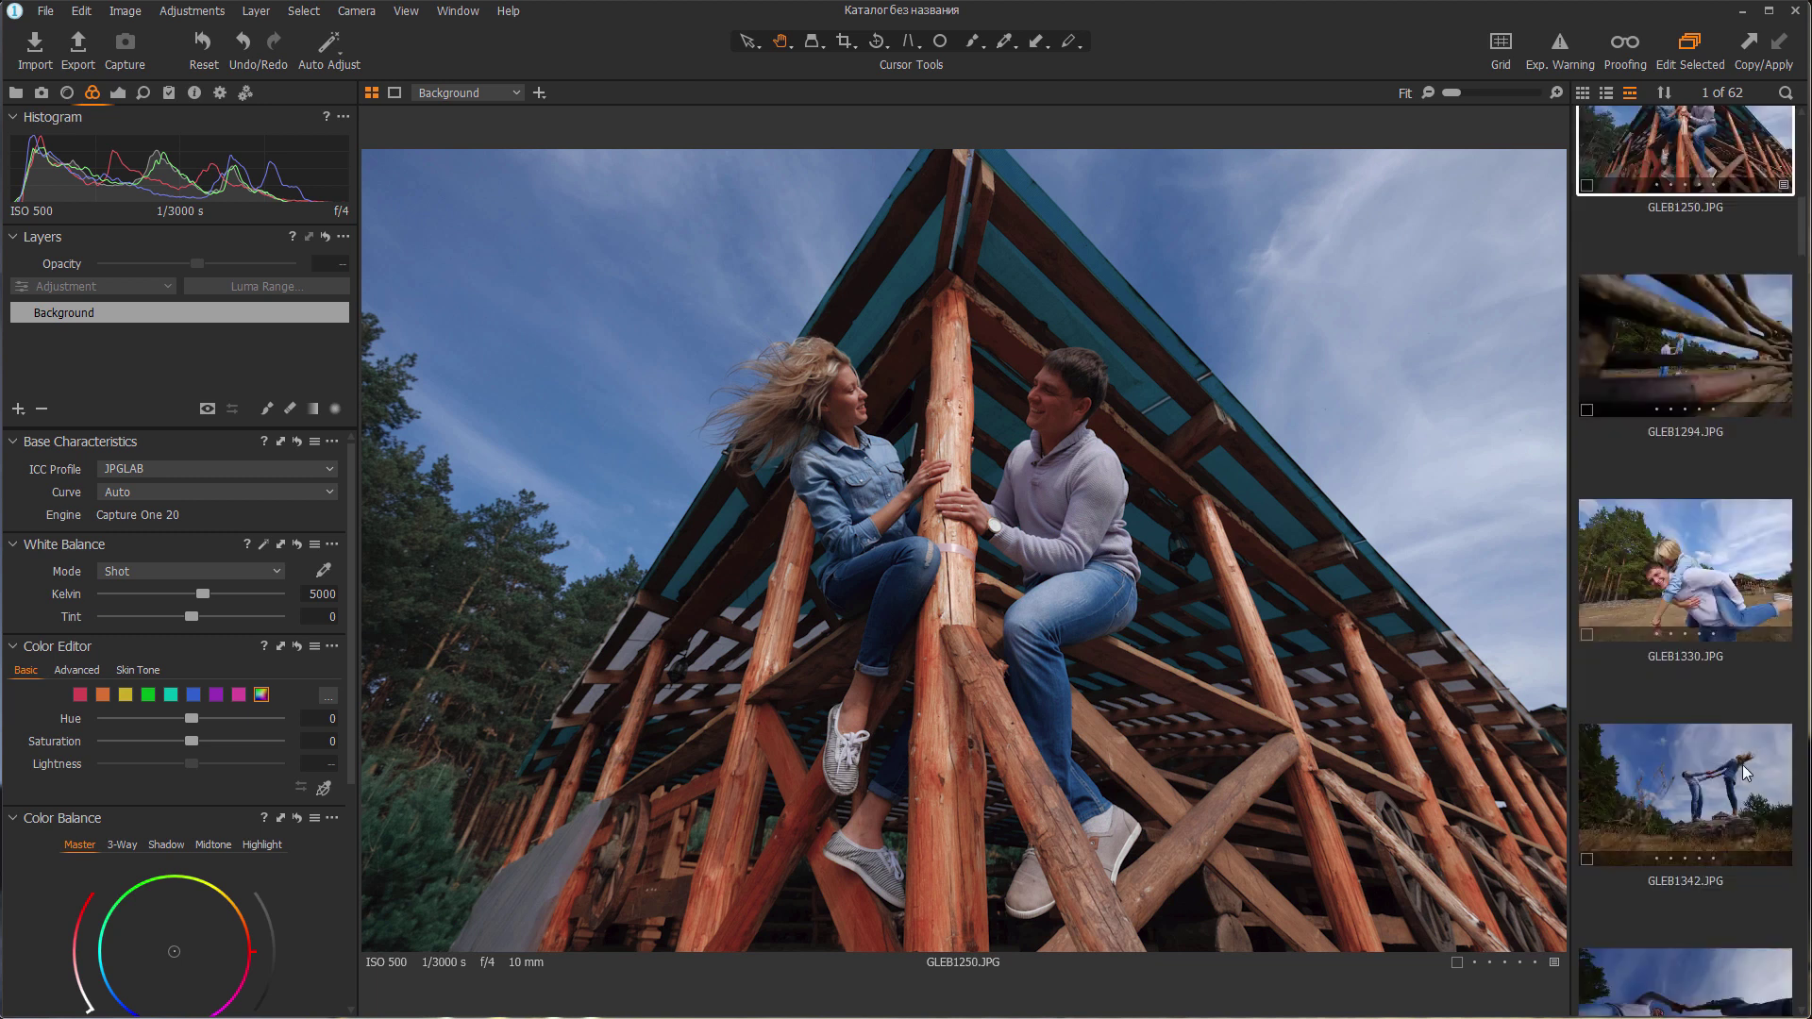
click(1710, 809)
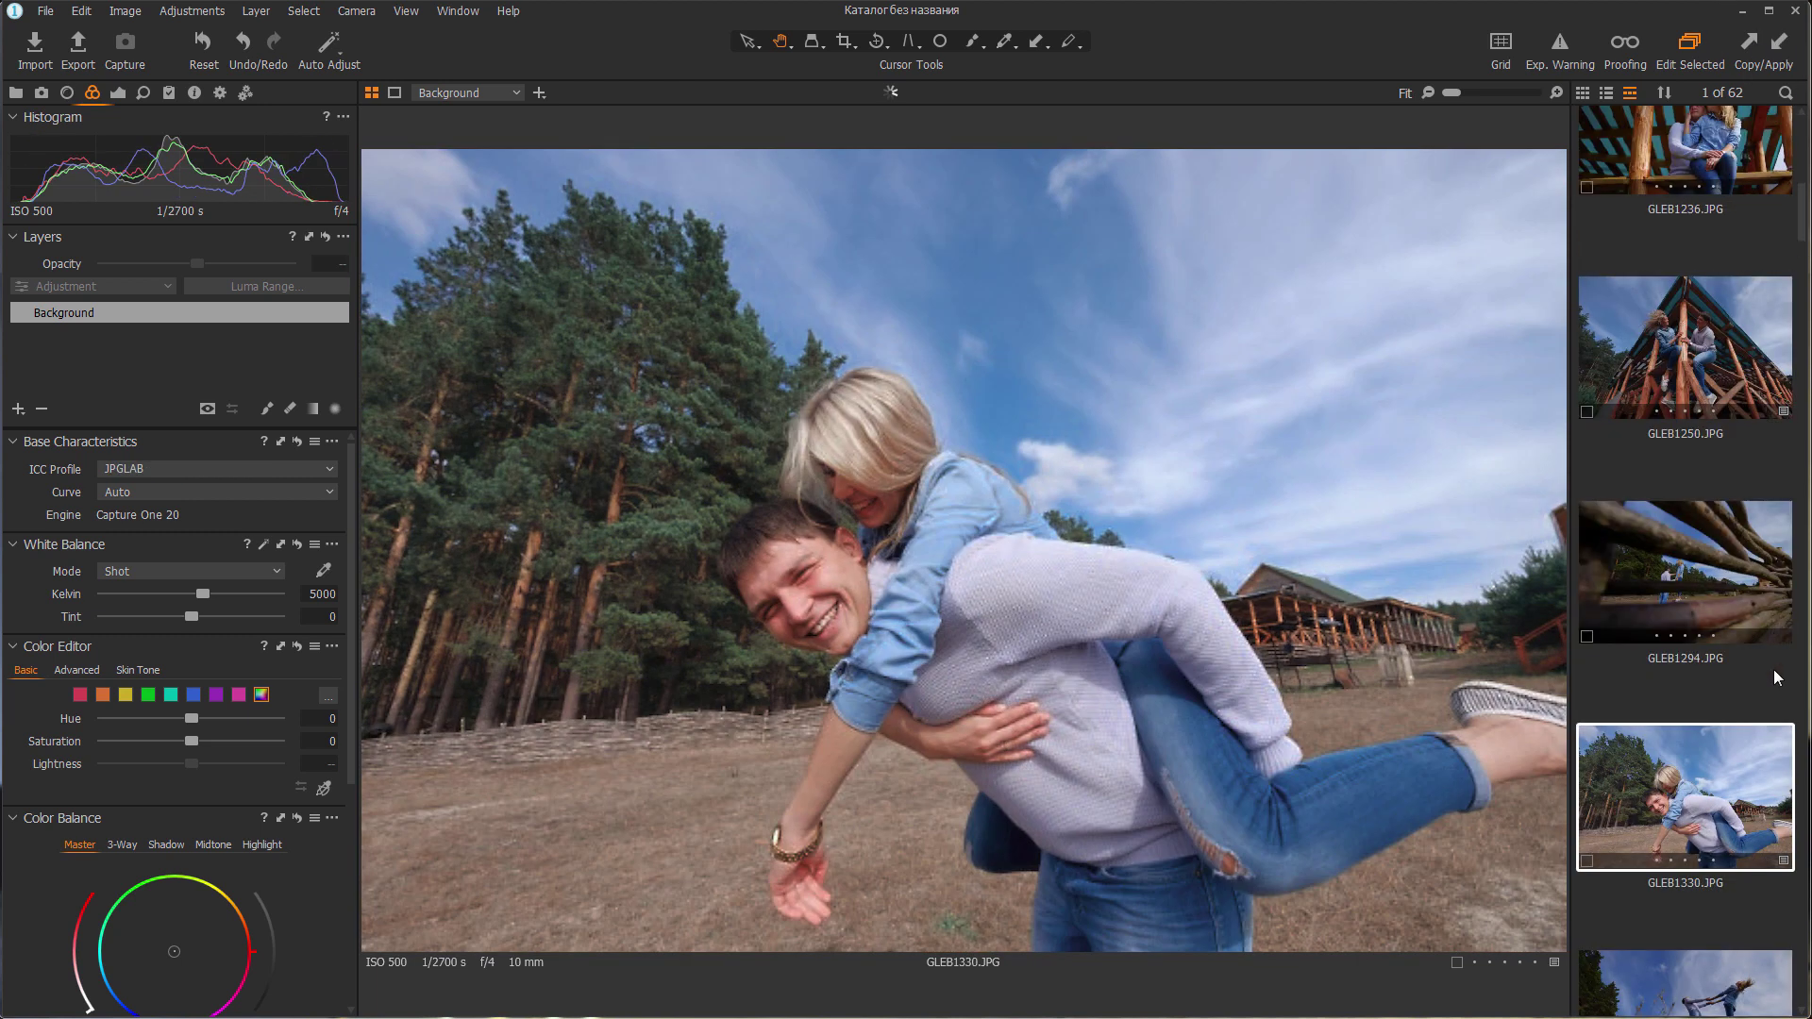
scroll(1724, 807, down, 5)
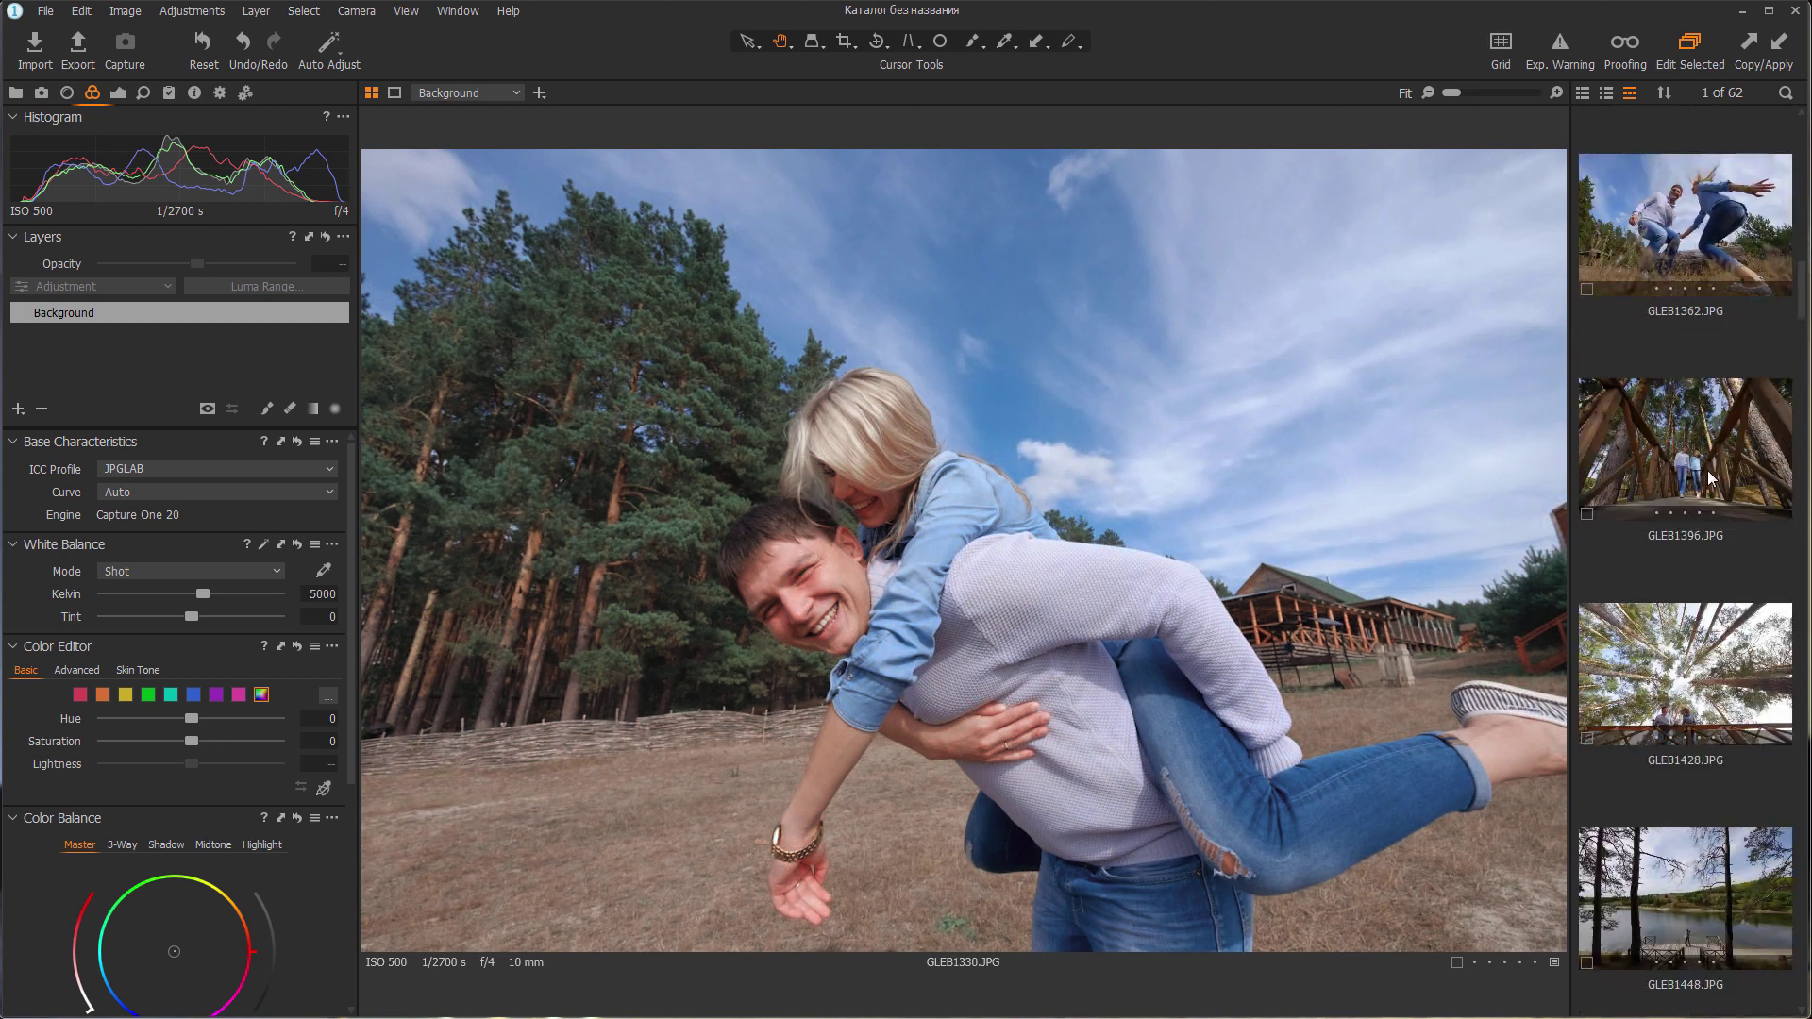
click(1710, 476)
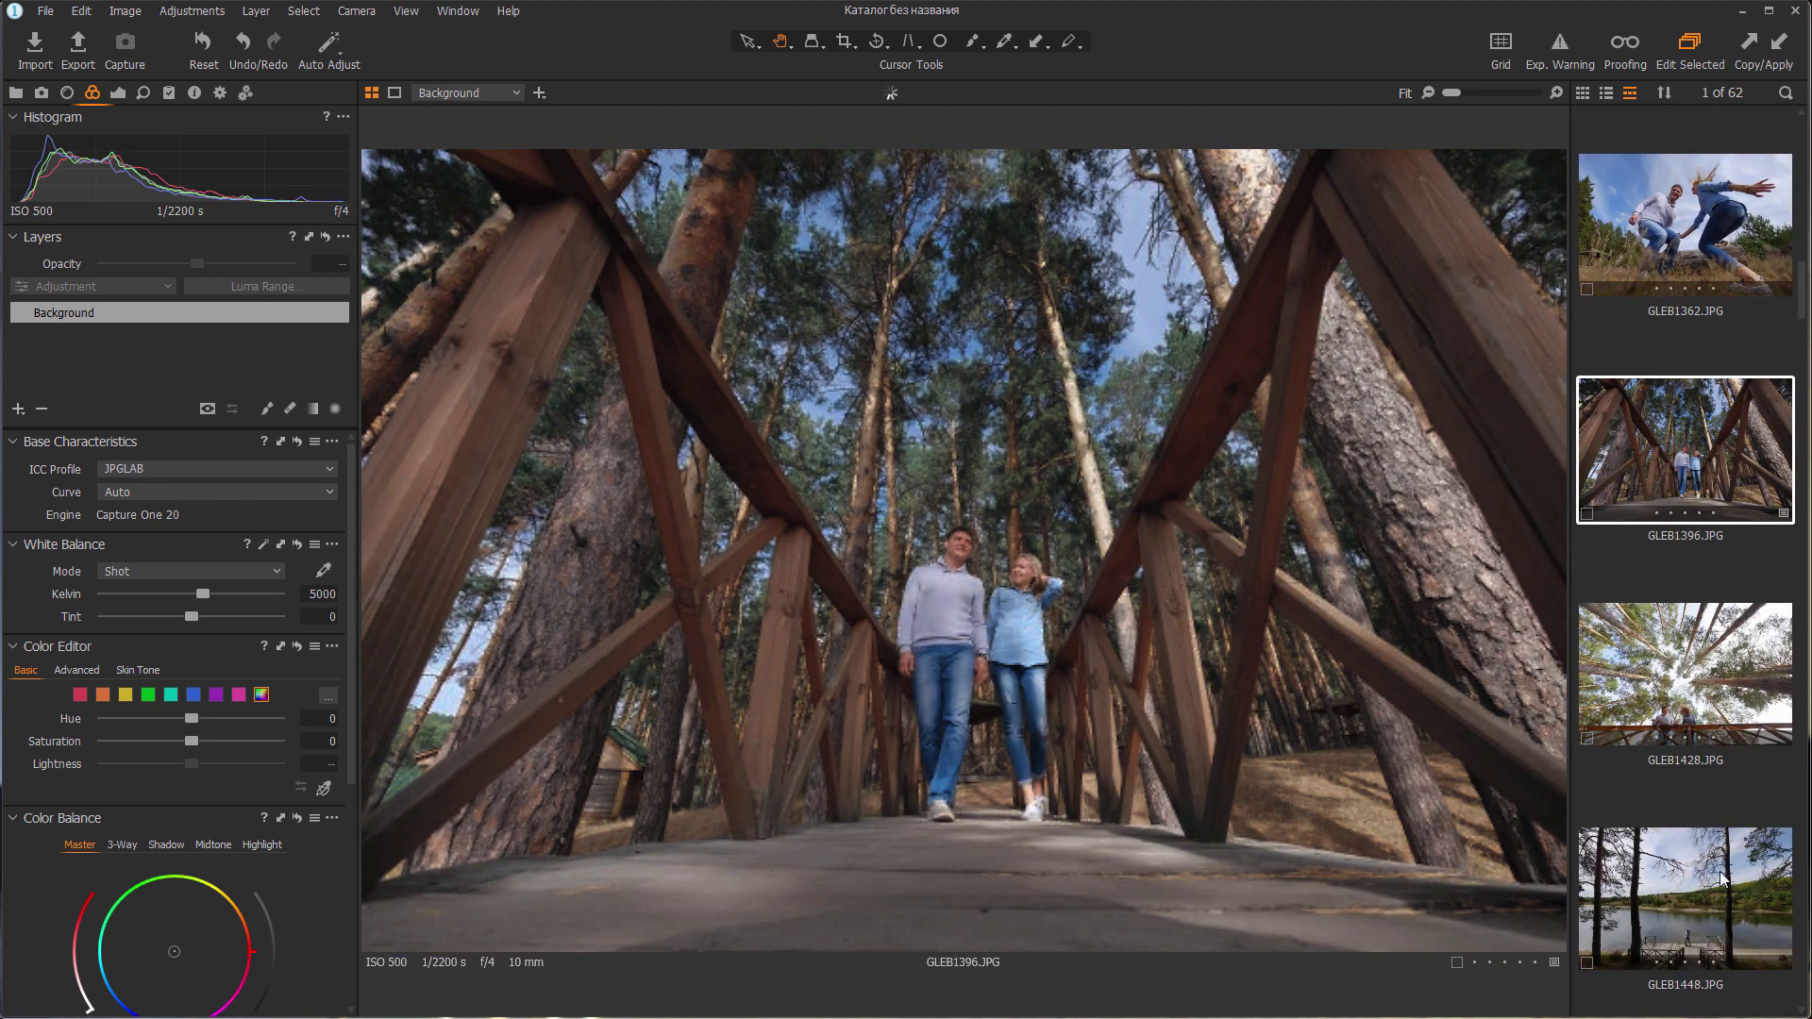
scroll(1719, 877, down, 15)
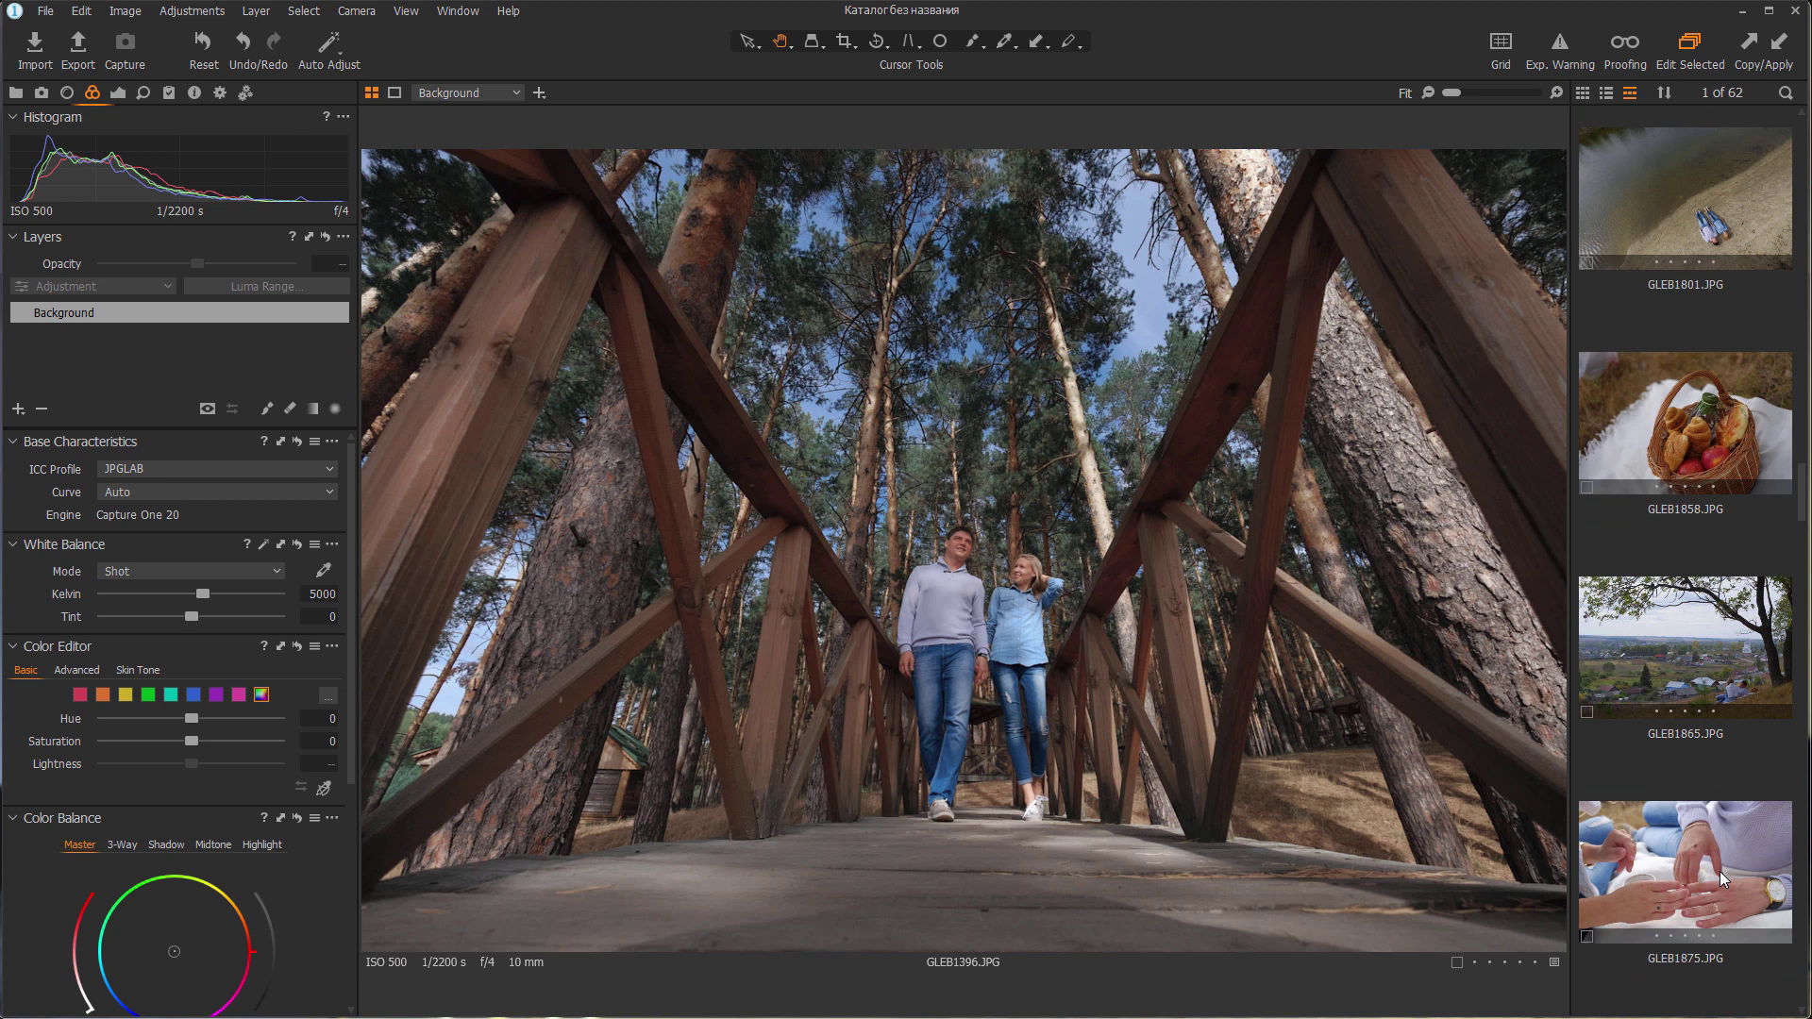
scroll(1719, 870, up, 3)
click(1747, 596)
click(1773, 46)
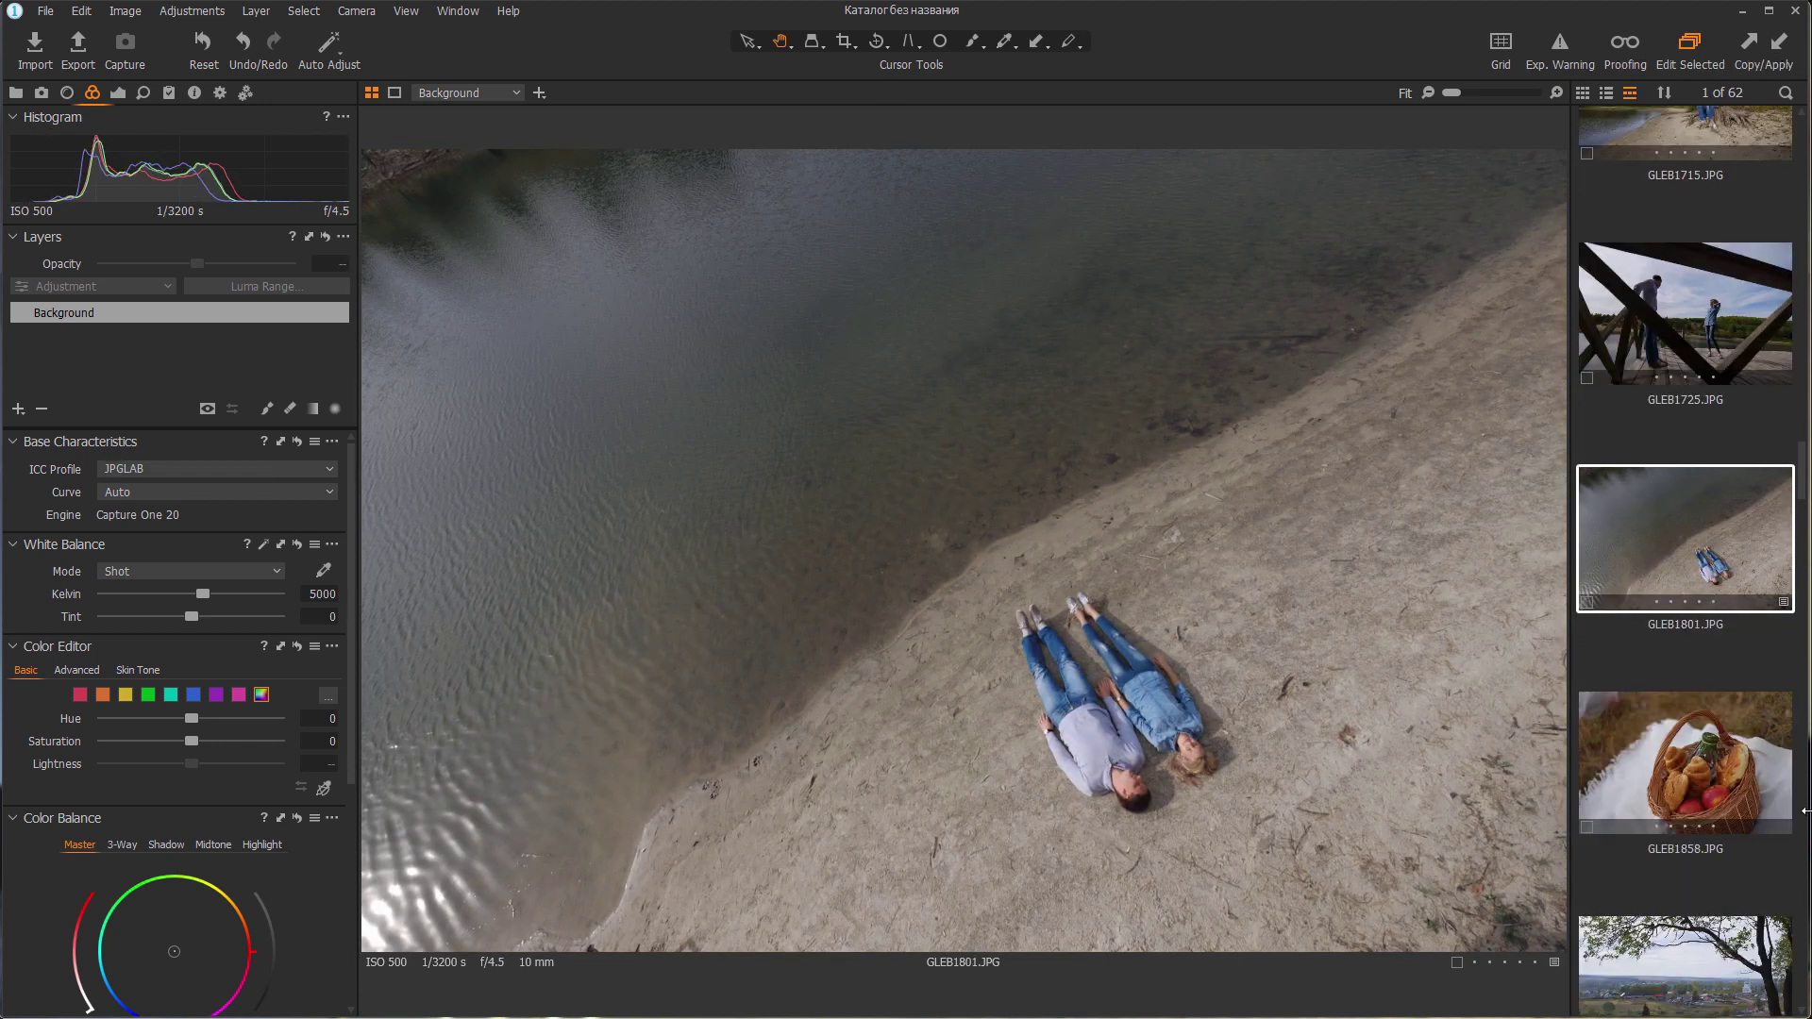
Give GLEB1801 a different custom ICC profile
click(190, 470)
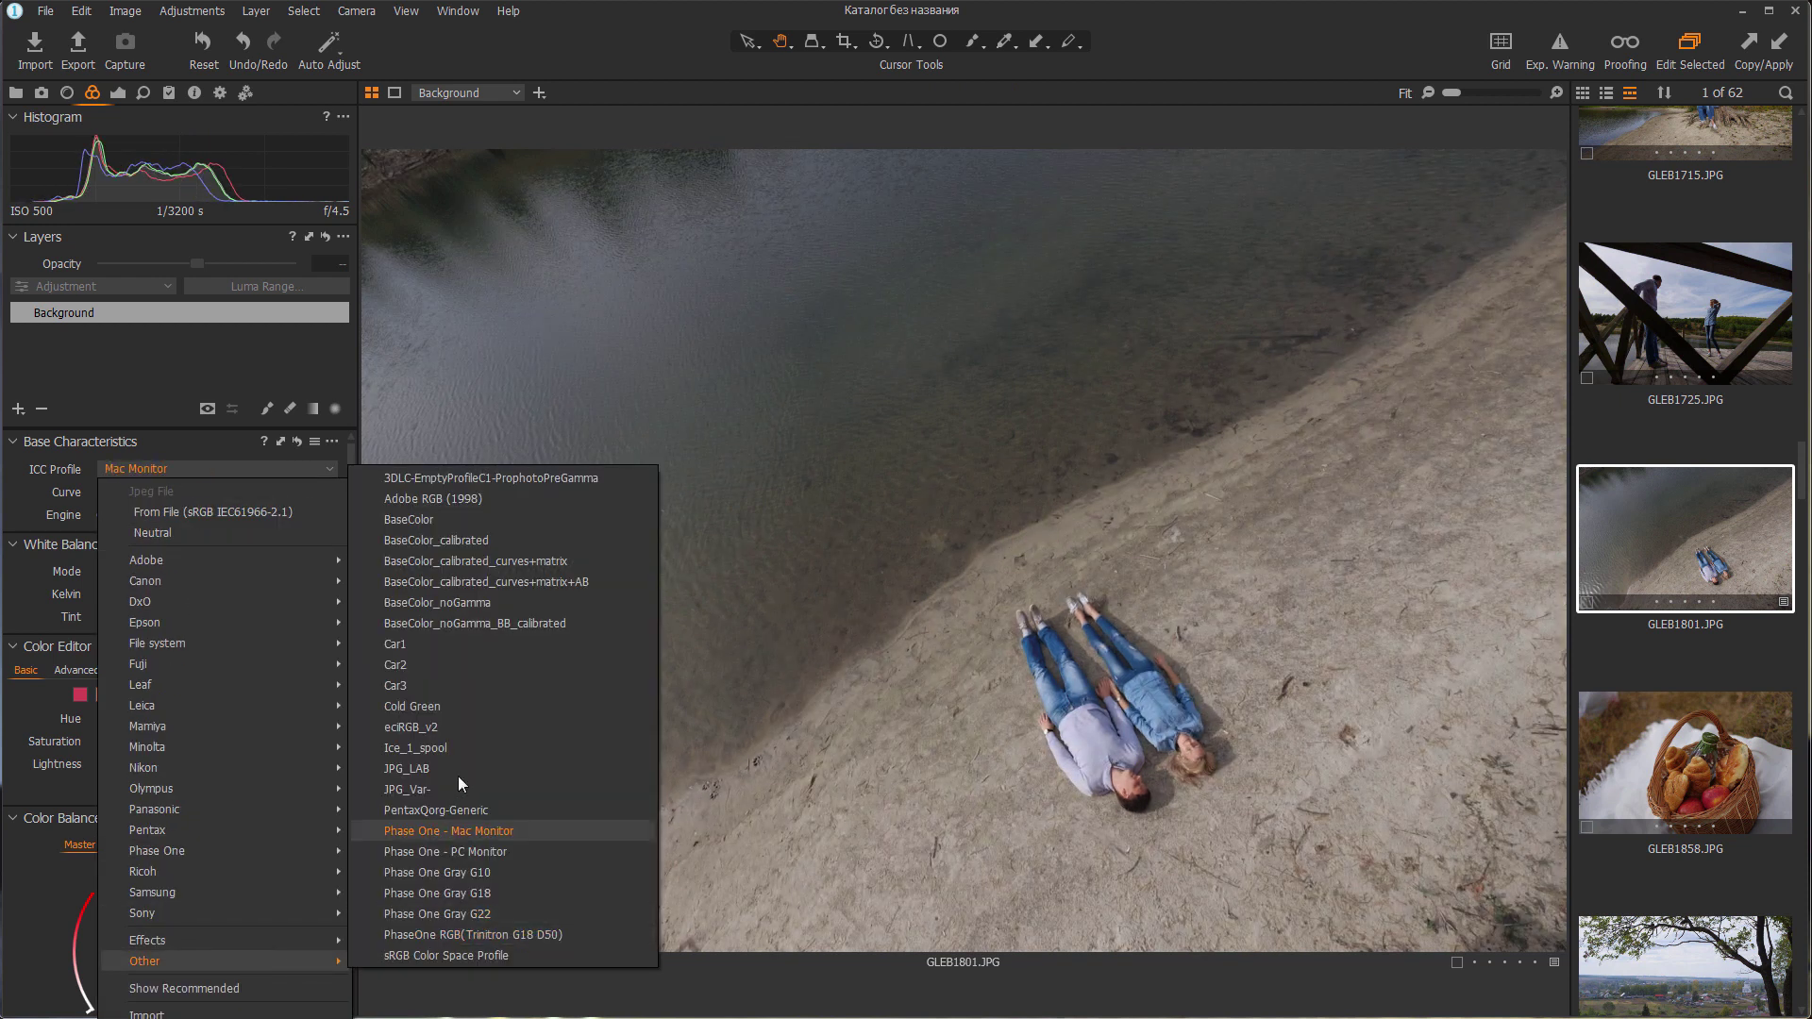
click(456, 787)
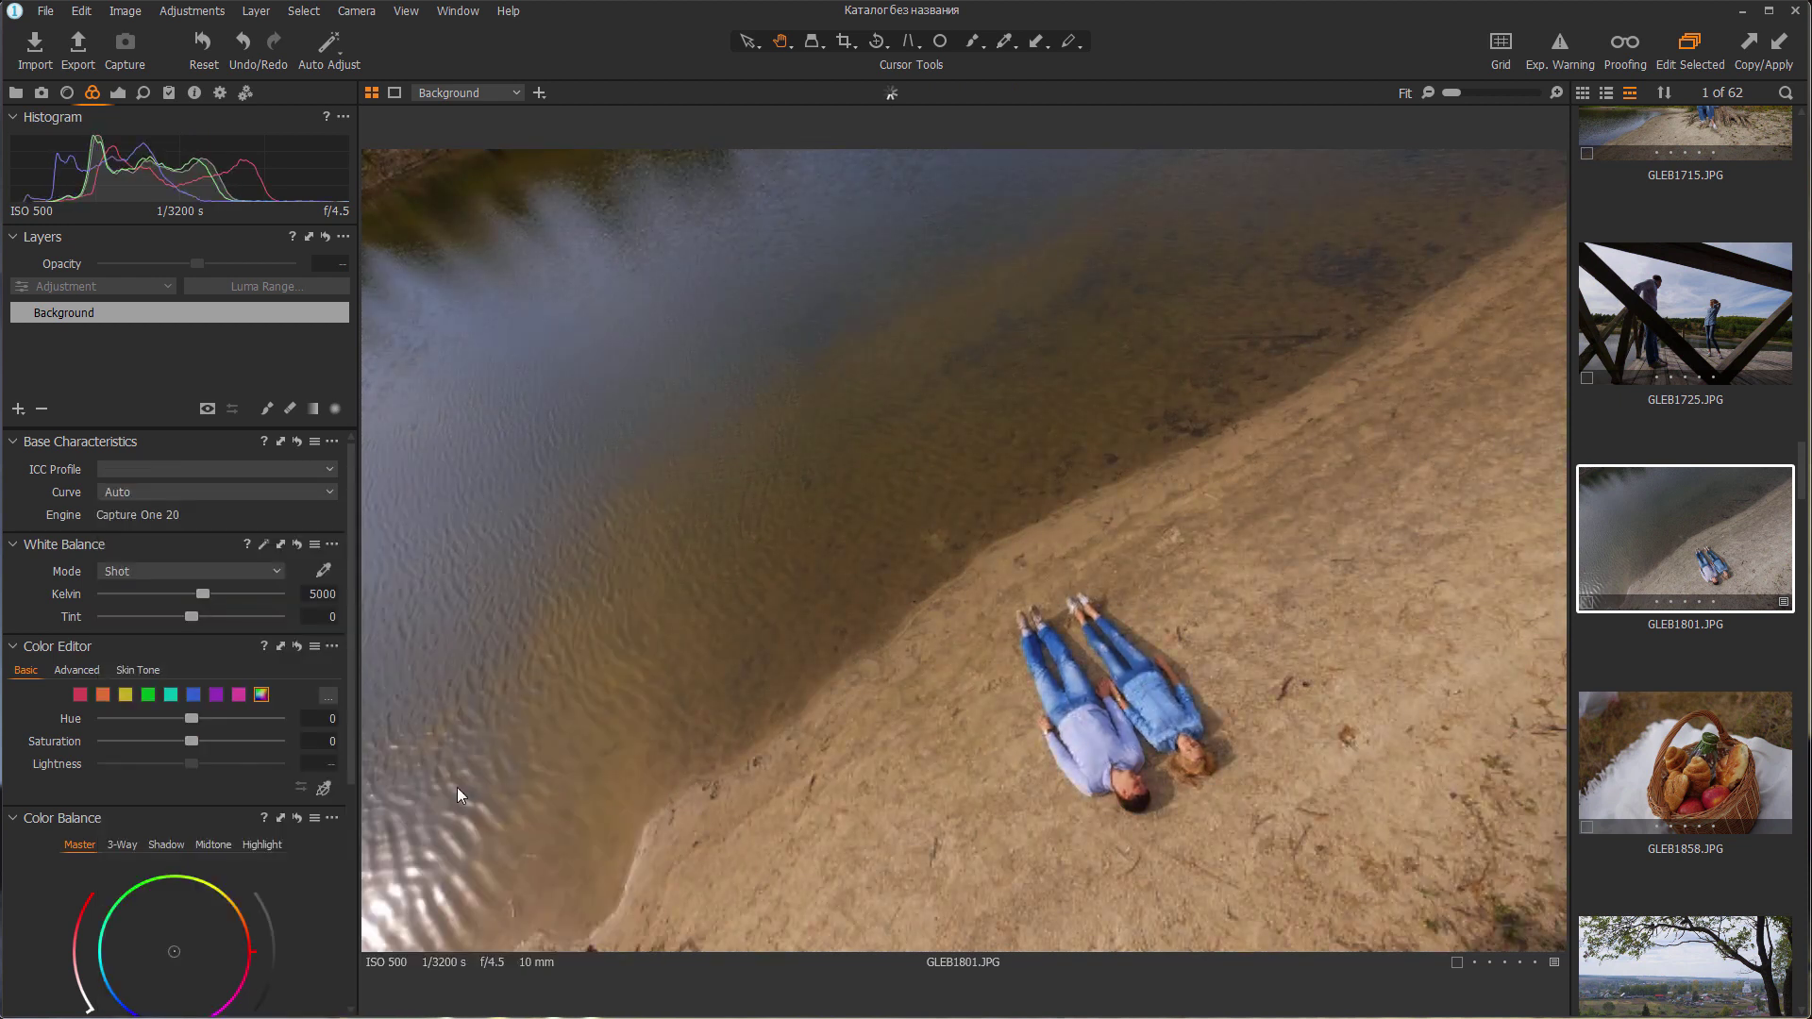
scroll(1770, 853, down, 10)
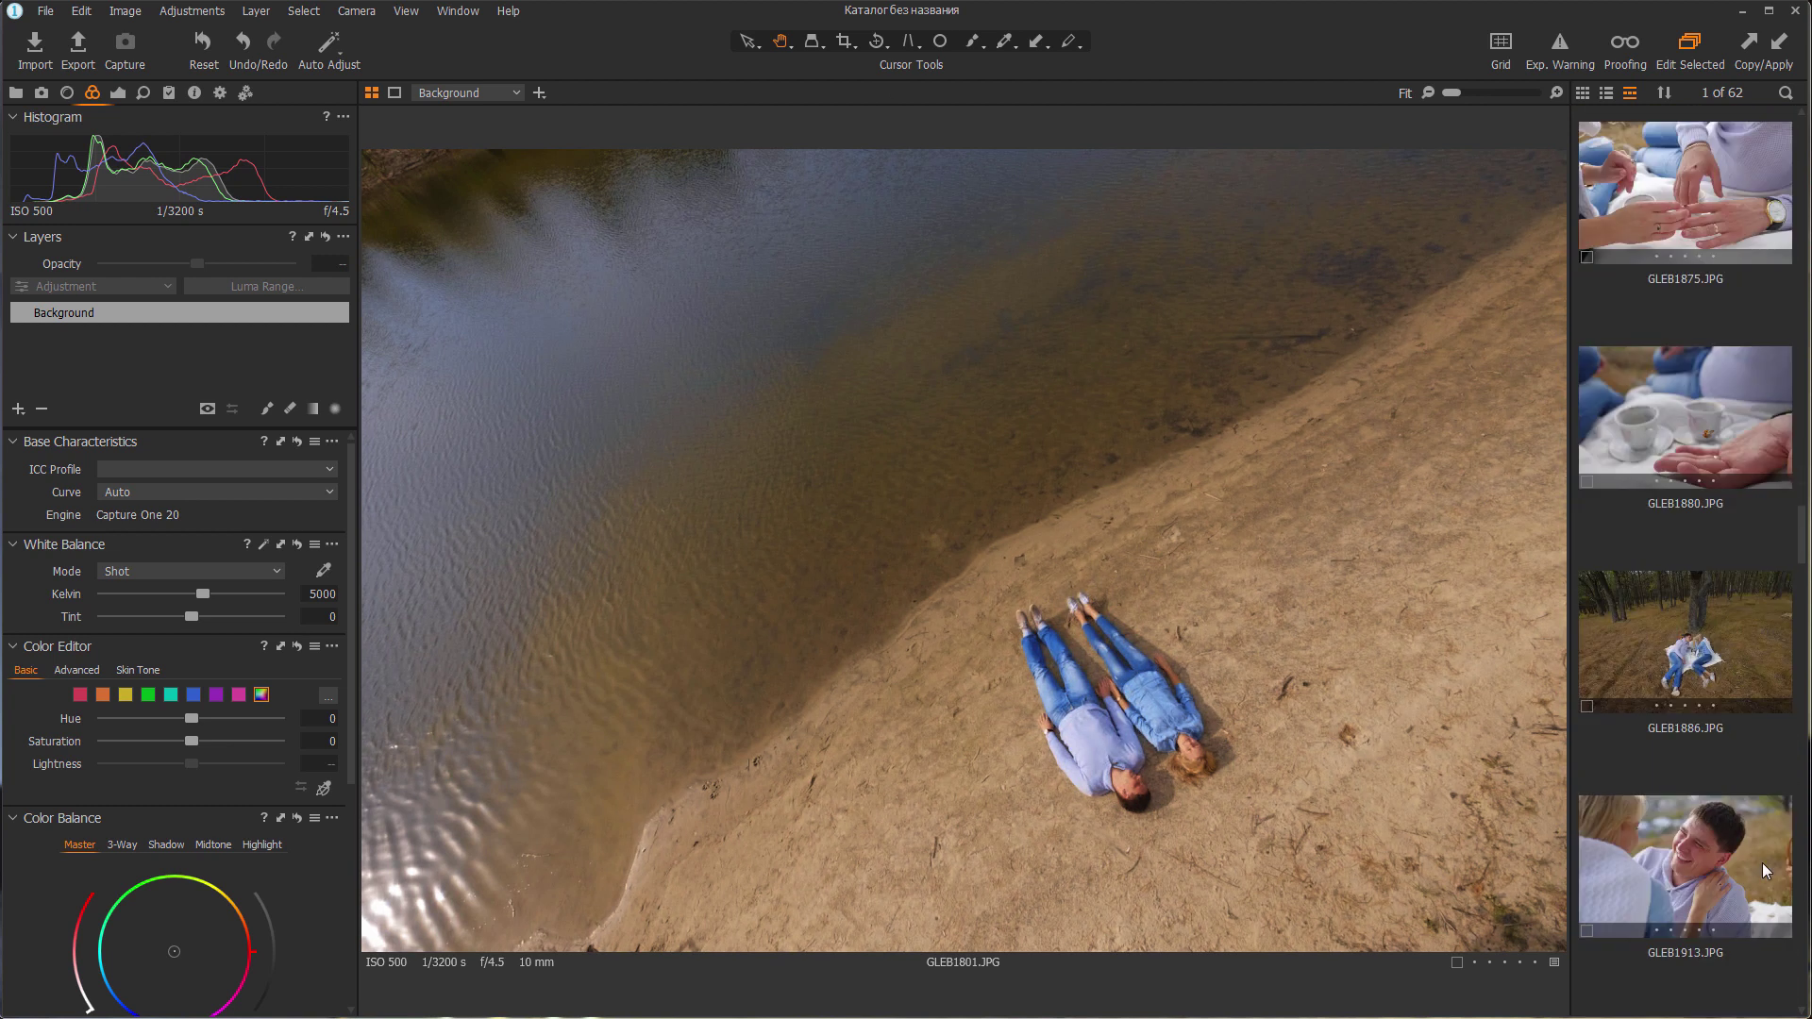
scroll(1763, 862, down, 5)
Select the teacup photo GLEB1930 and assign it the JPG_Var- profile from Other
click(1697, 536)
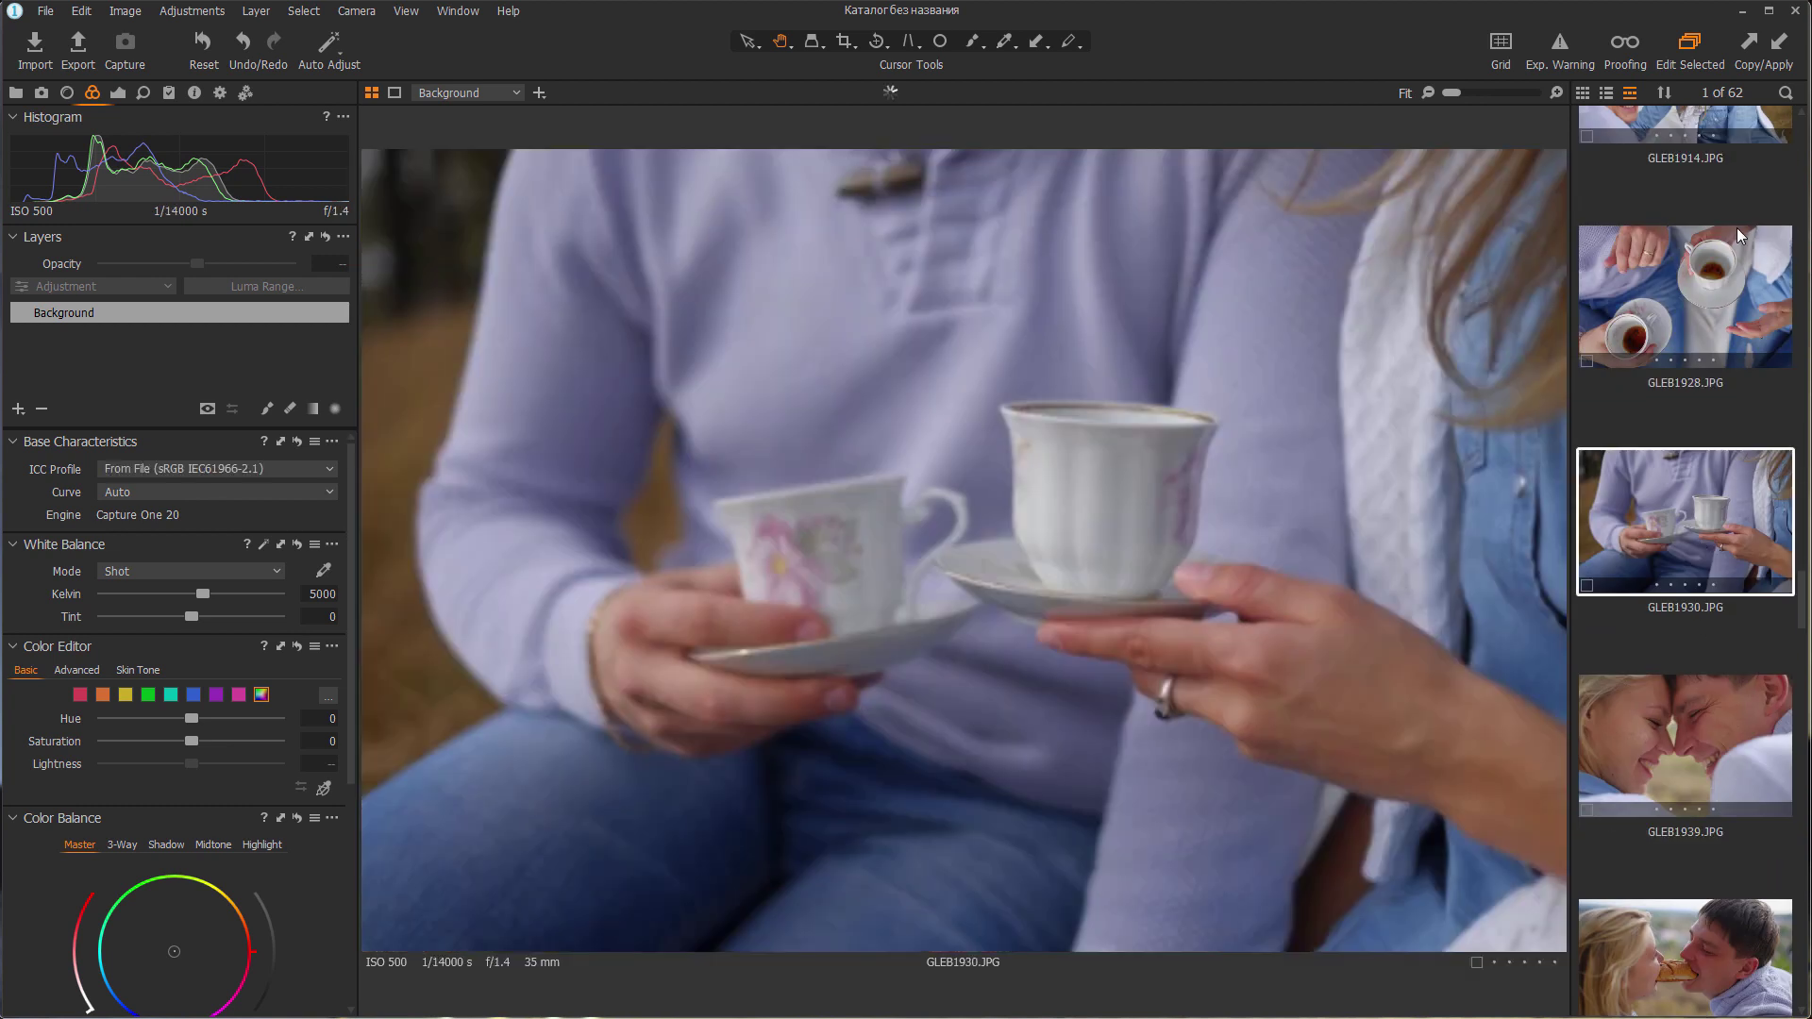
click(274, 466)
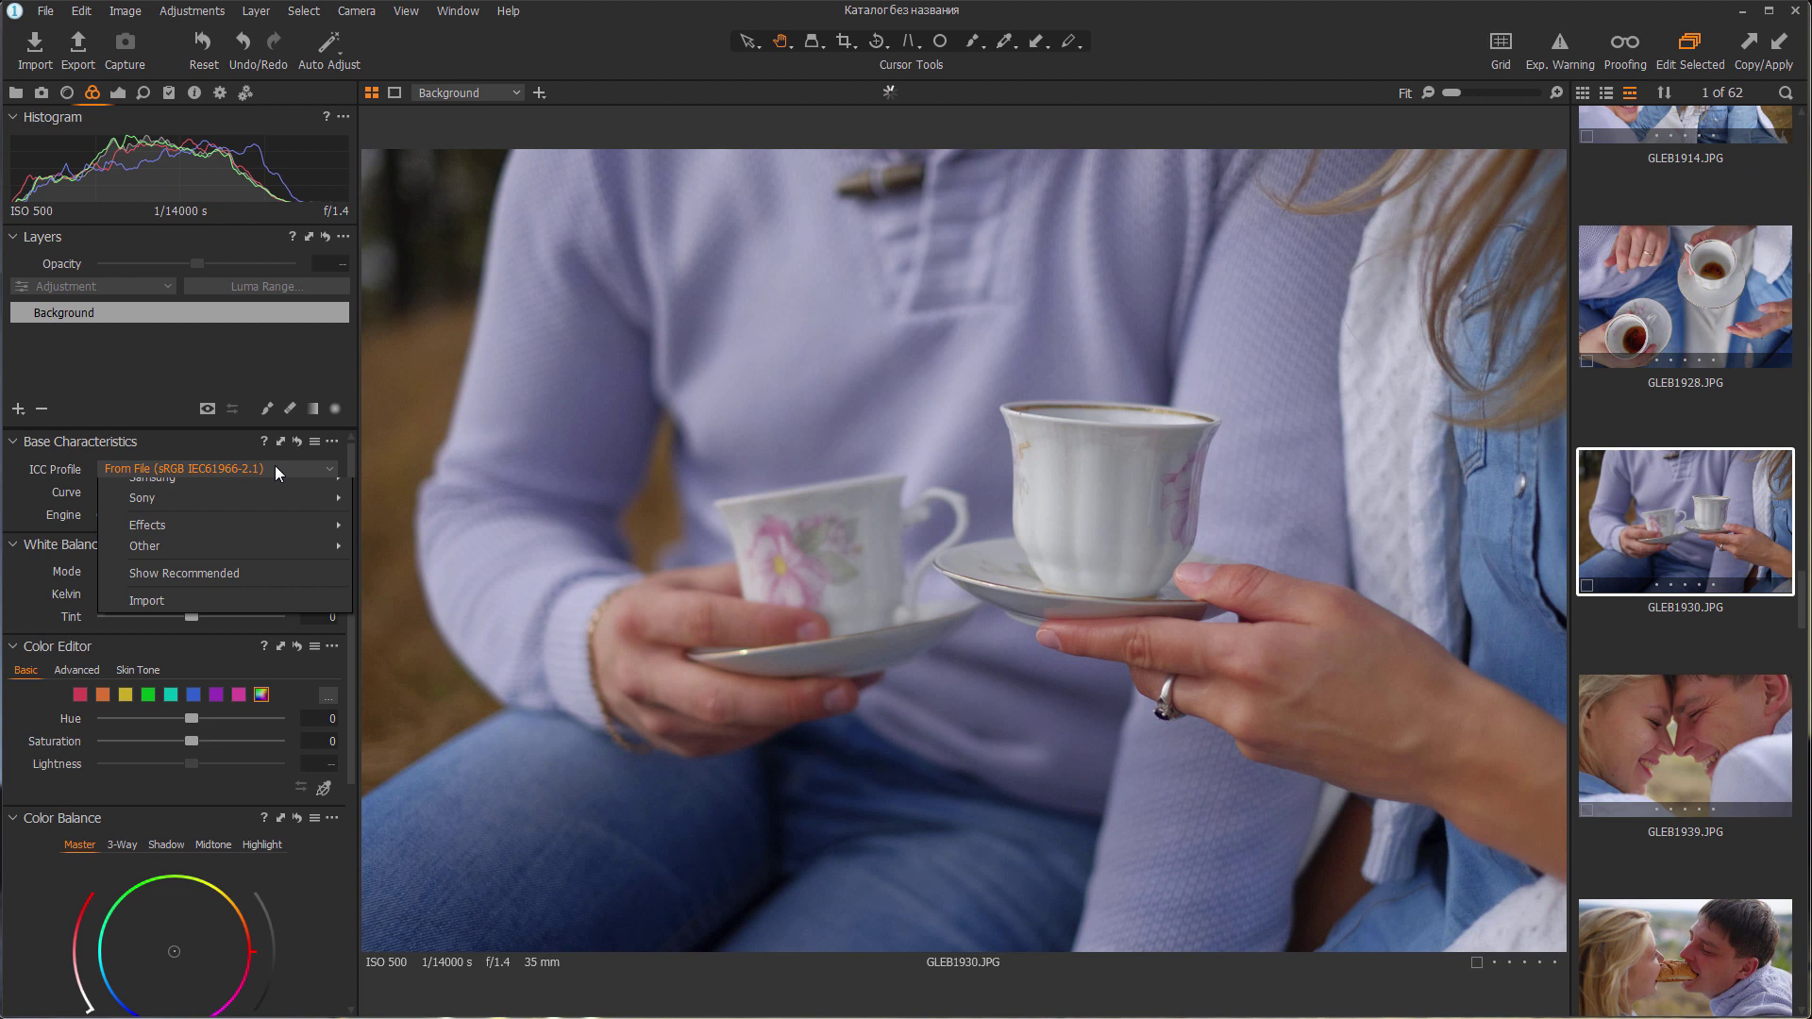
mouse_move(292, 961)
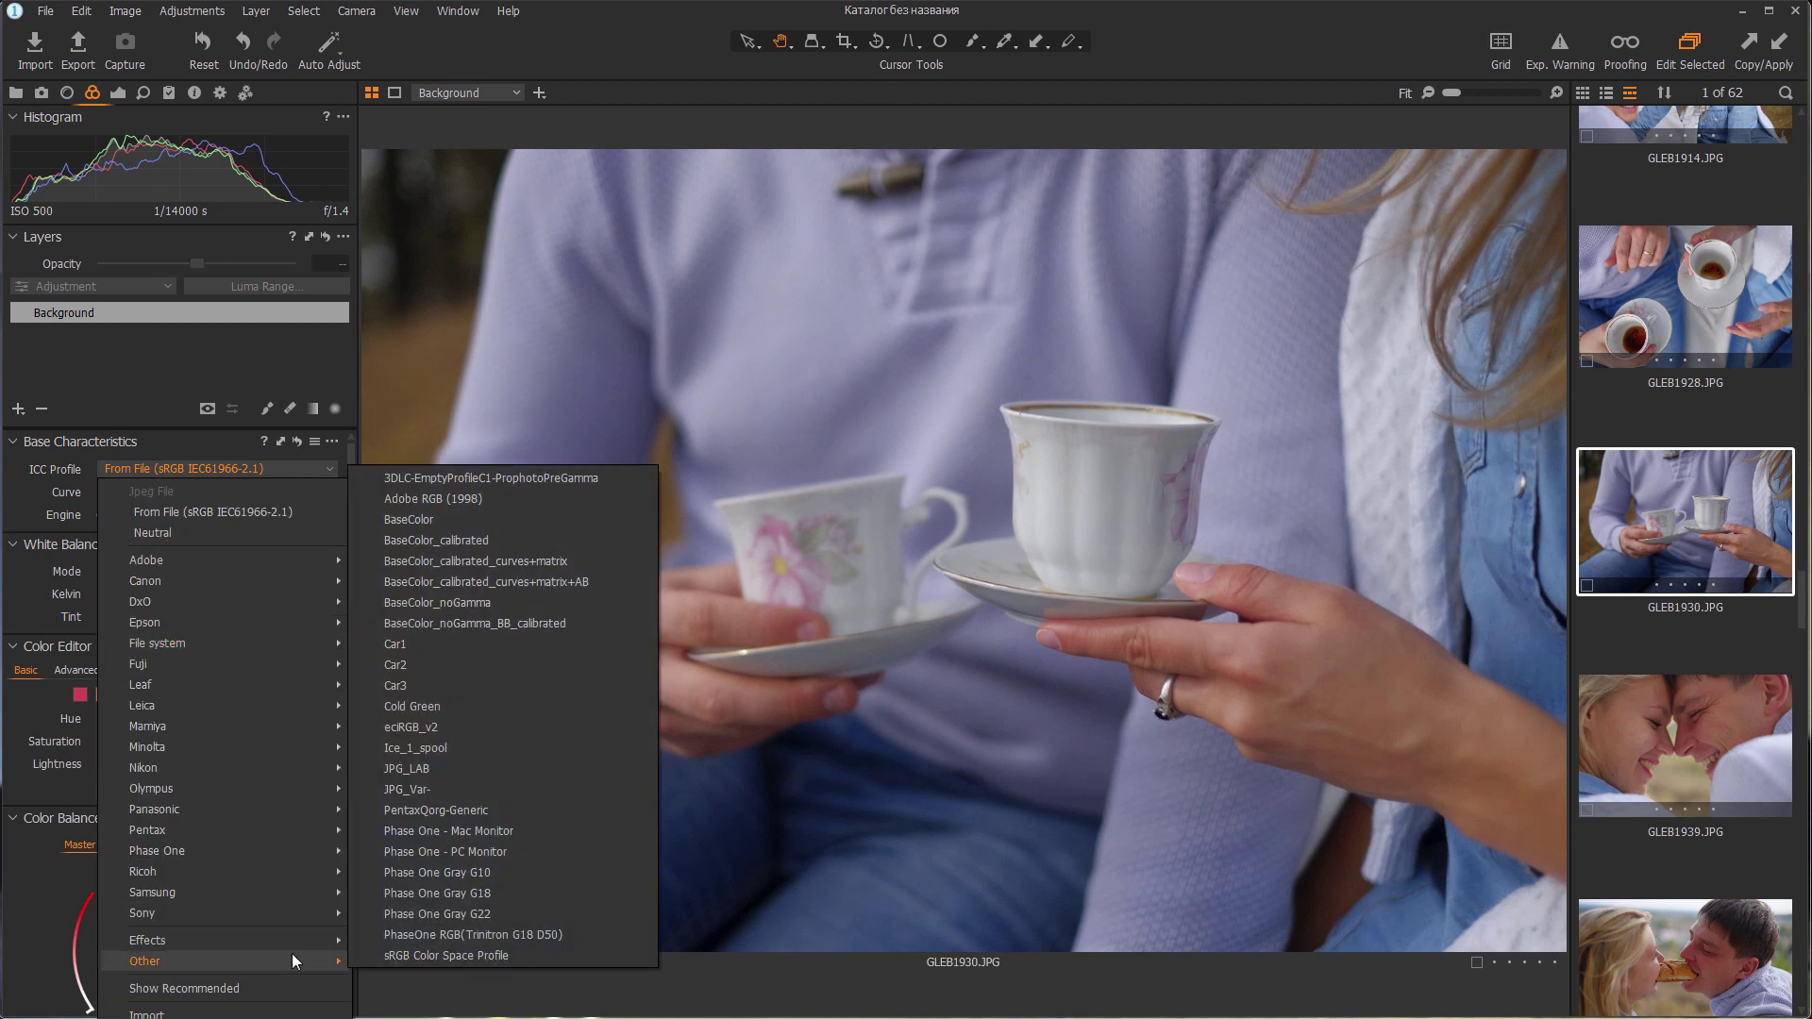
click(429, 790)
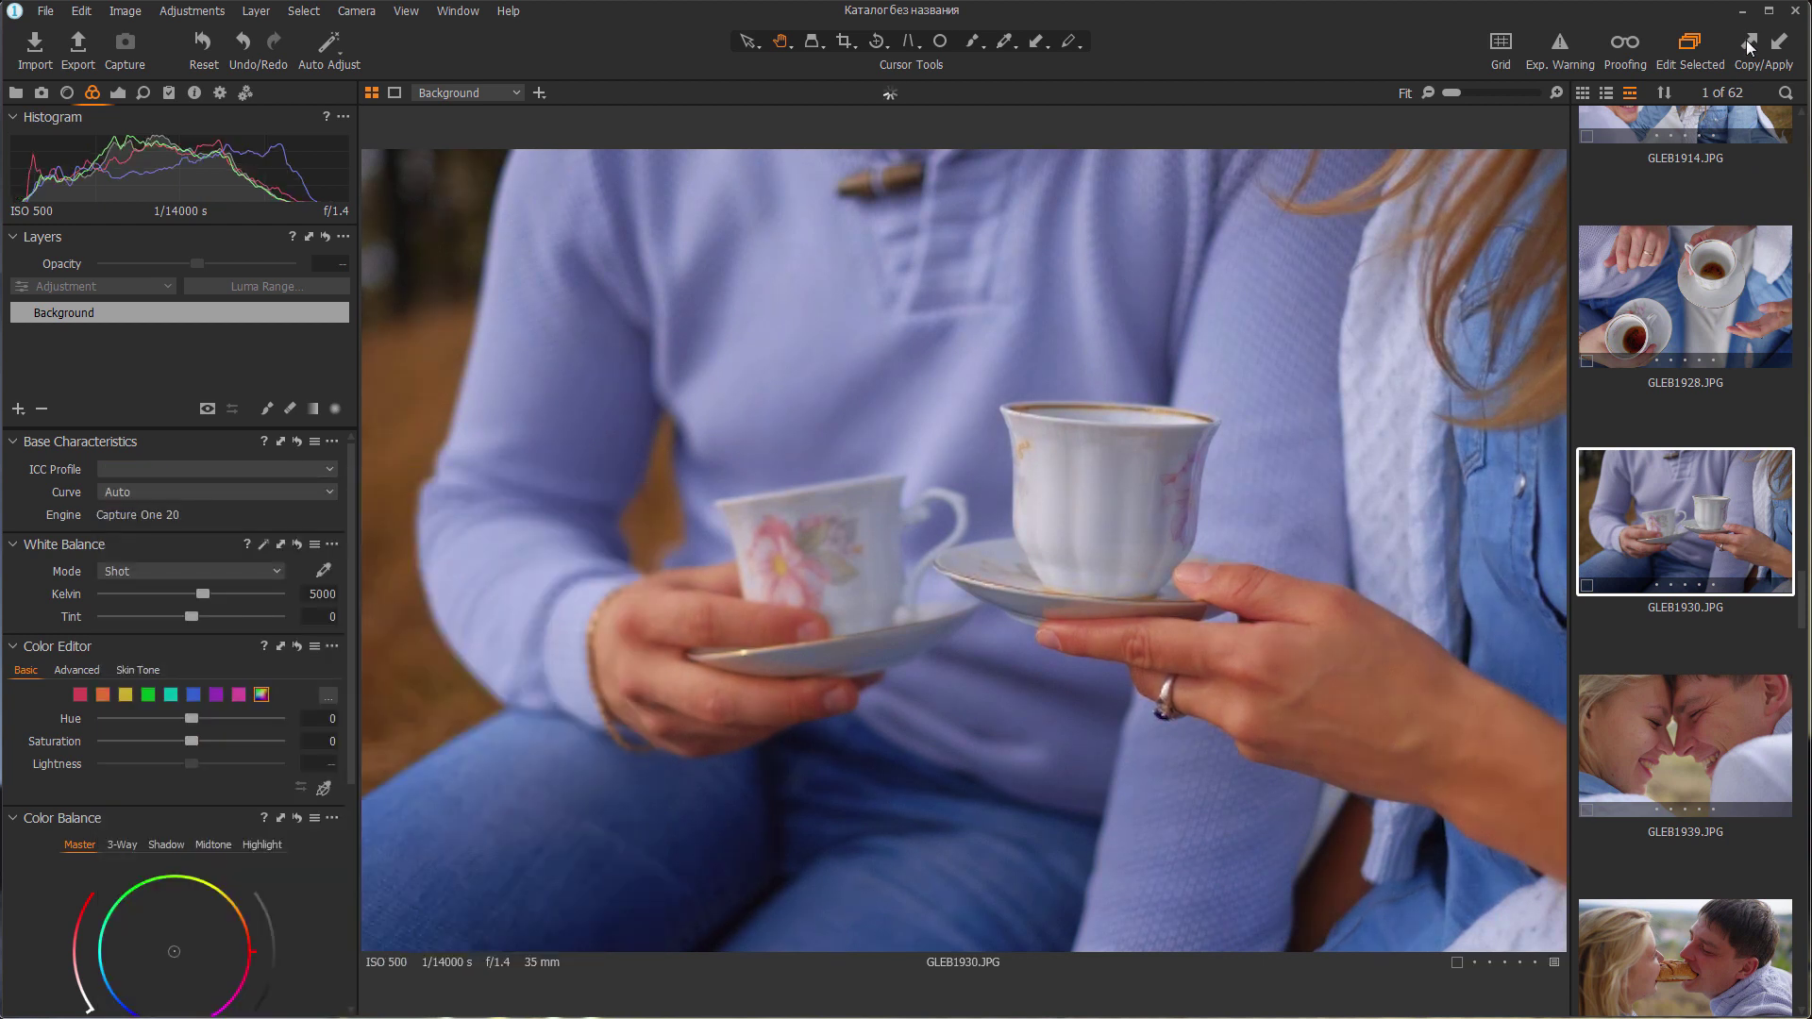
Select GLEB2152 and apply the copied adjustments to it
scroll(1712, 872, down, 5)
scroll(1713, 872, down, 6)
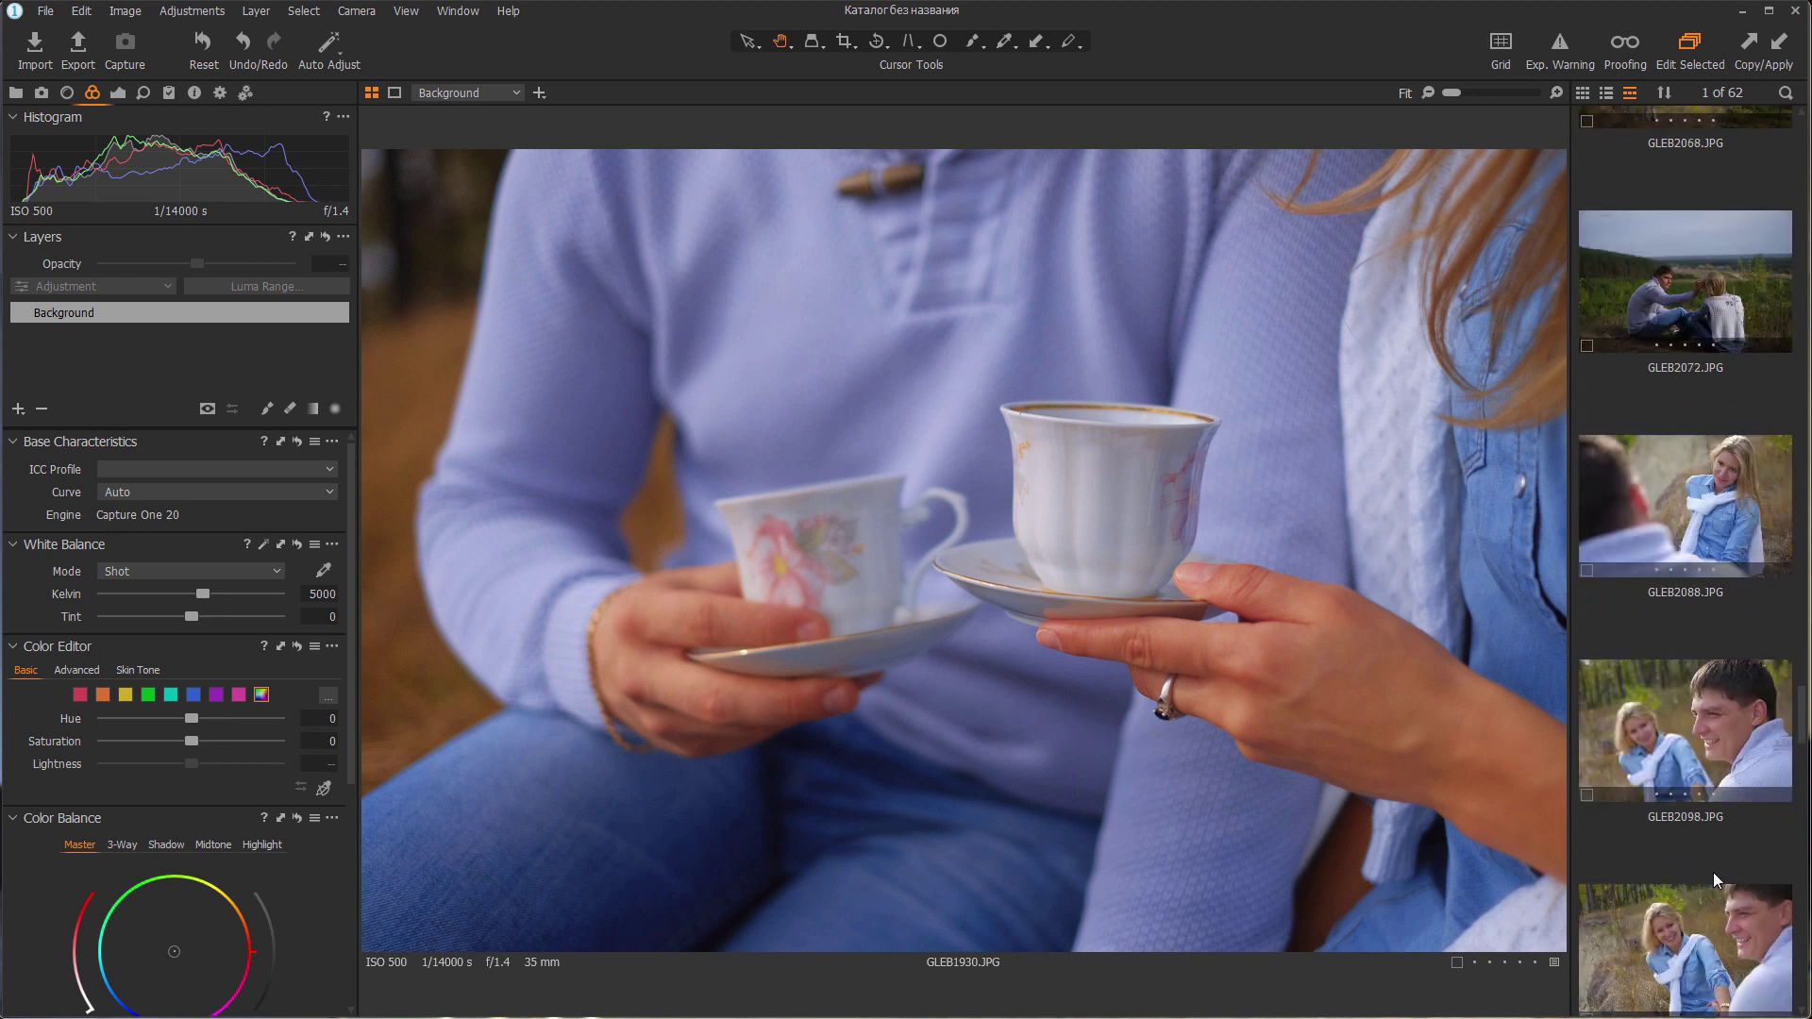
click(1703, 828)
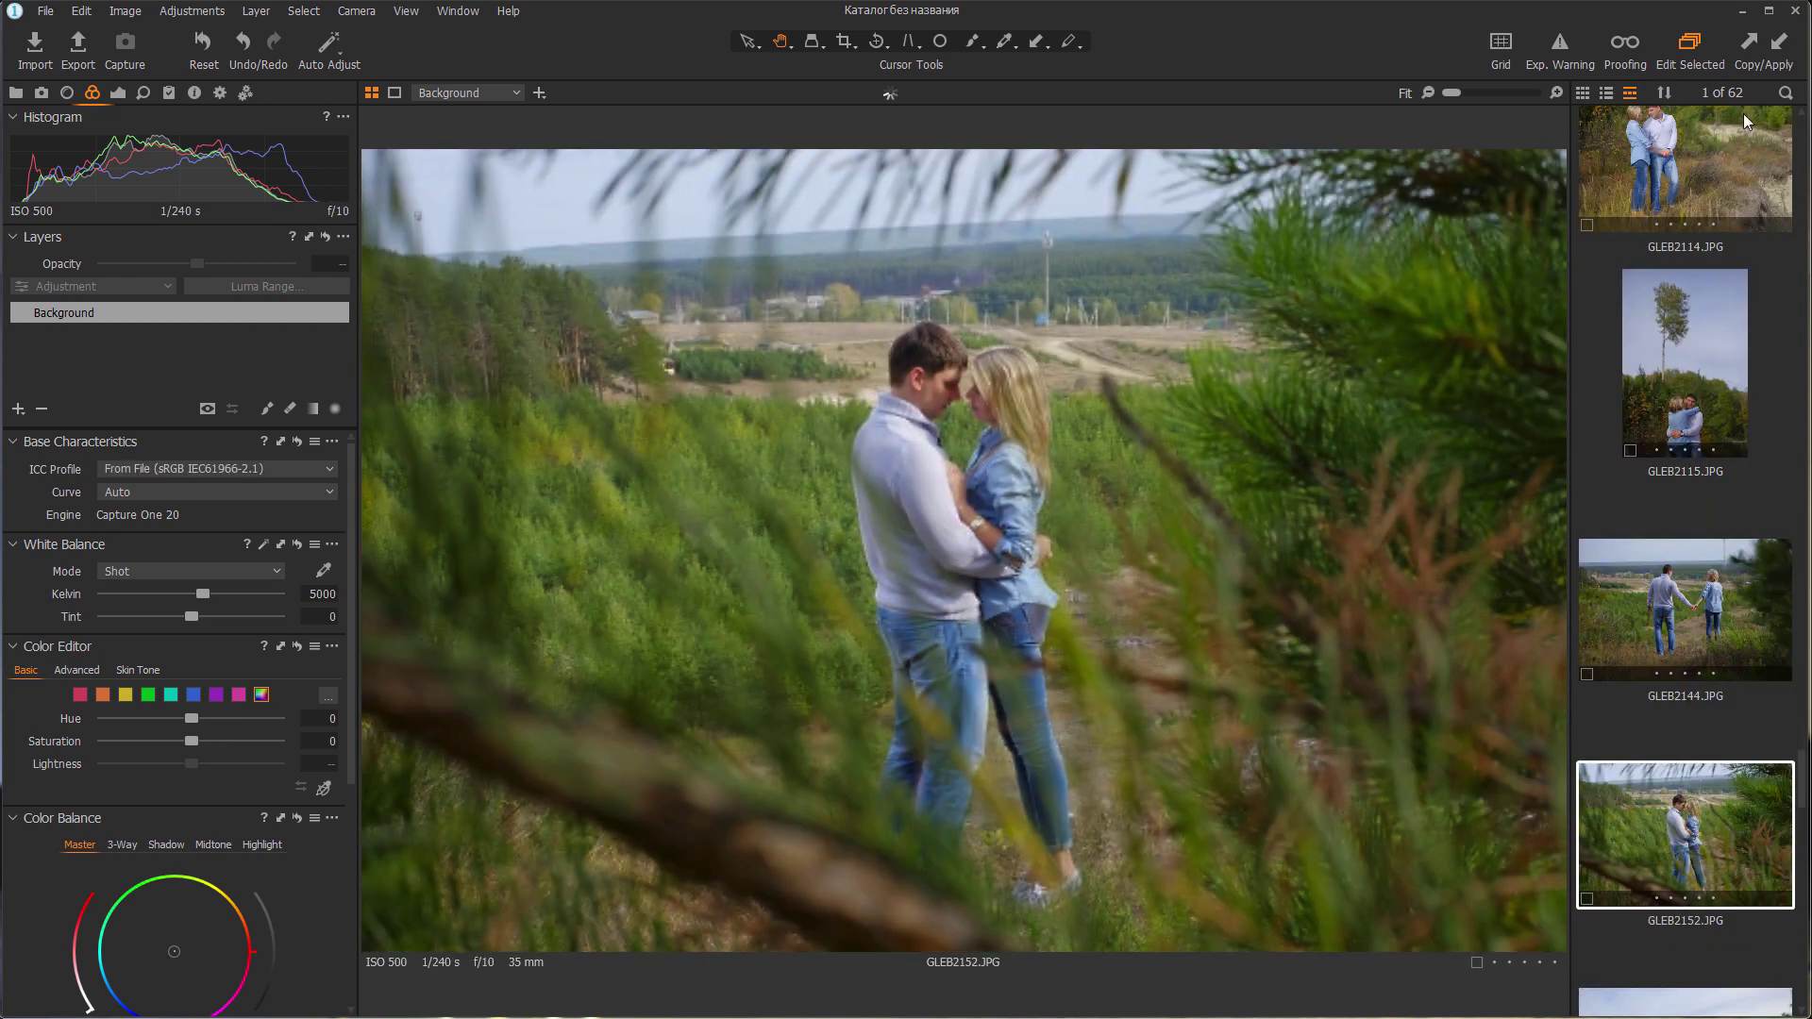
click(1779, 43)
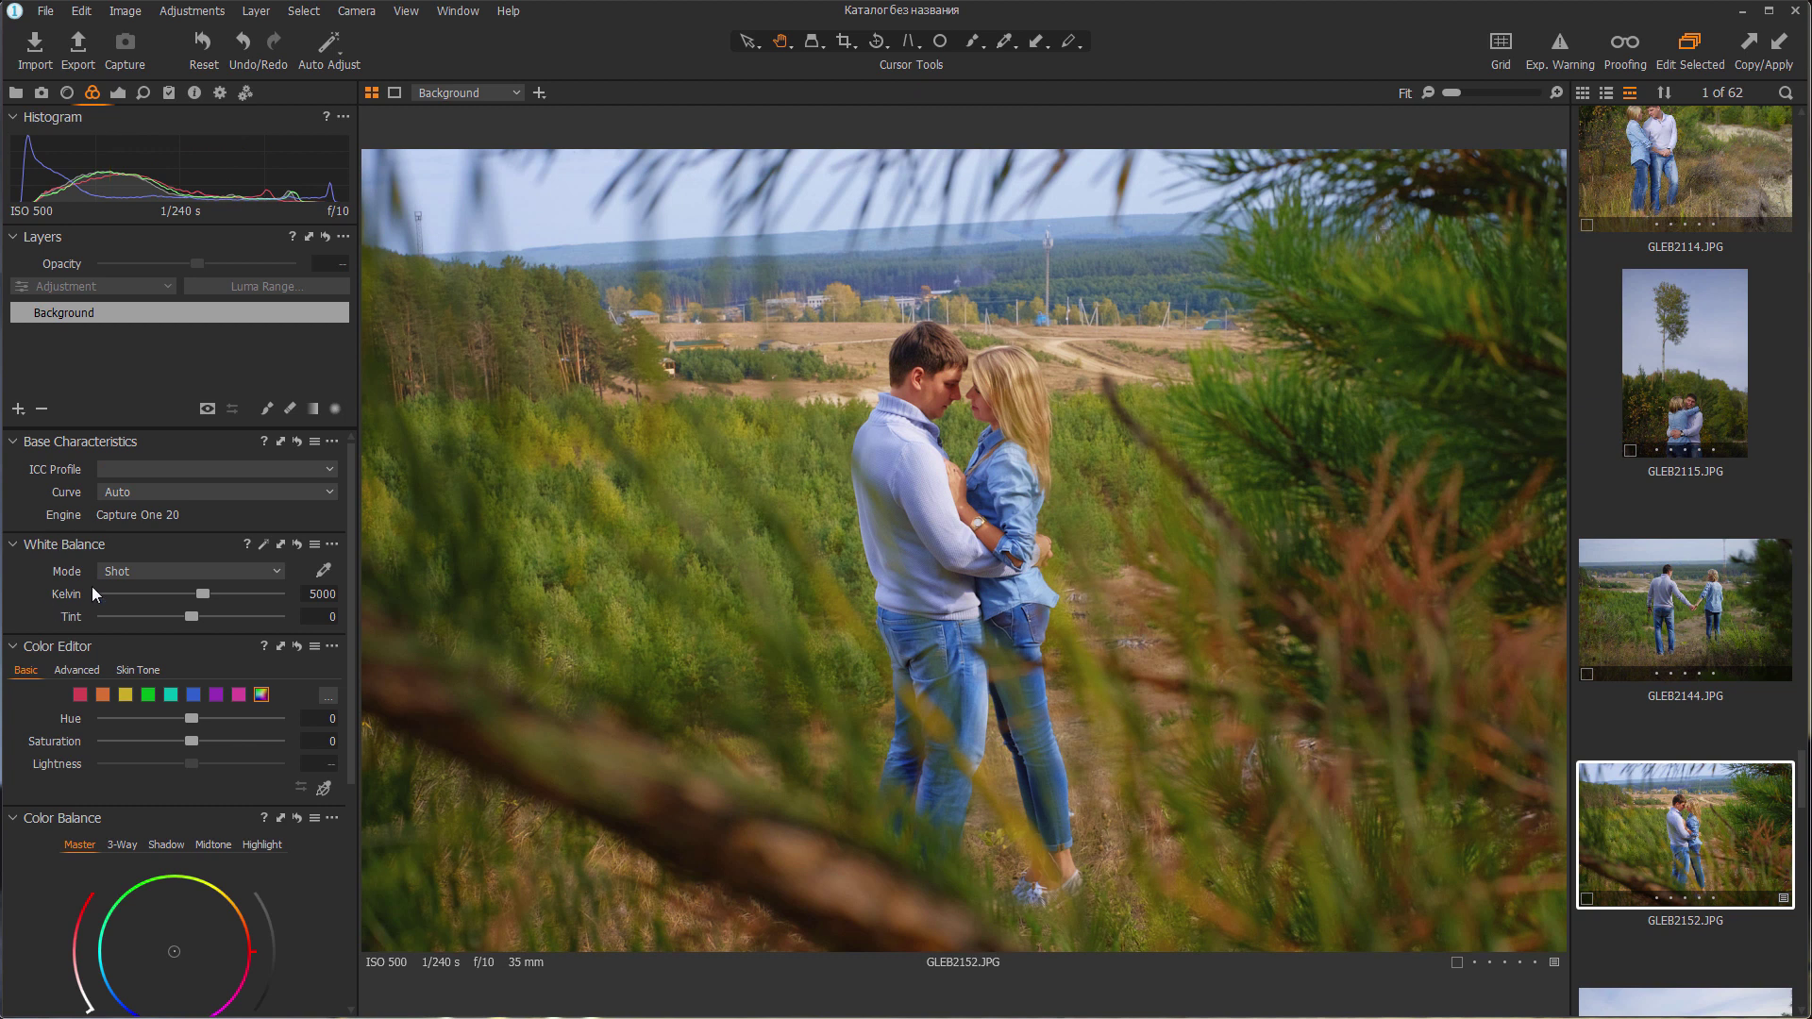
Drag Saturation to -9 in Exposure, compare against a reset to 0, then restore -9
click(118, 95)
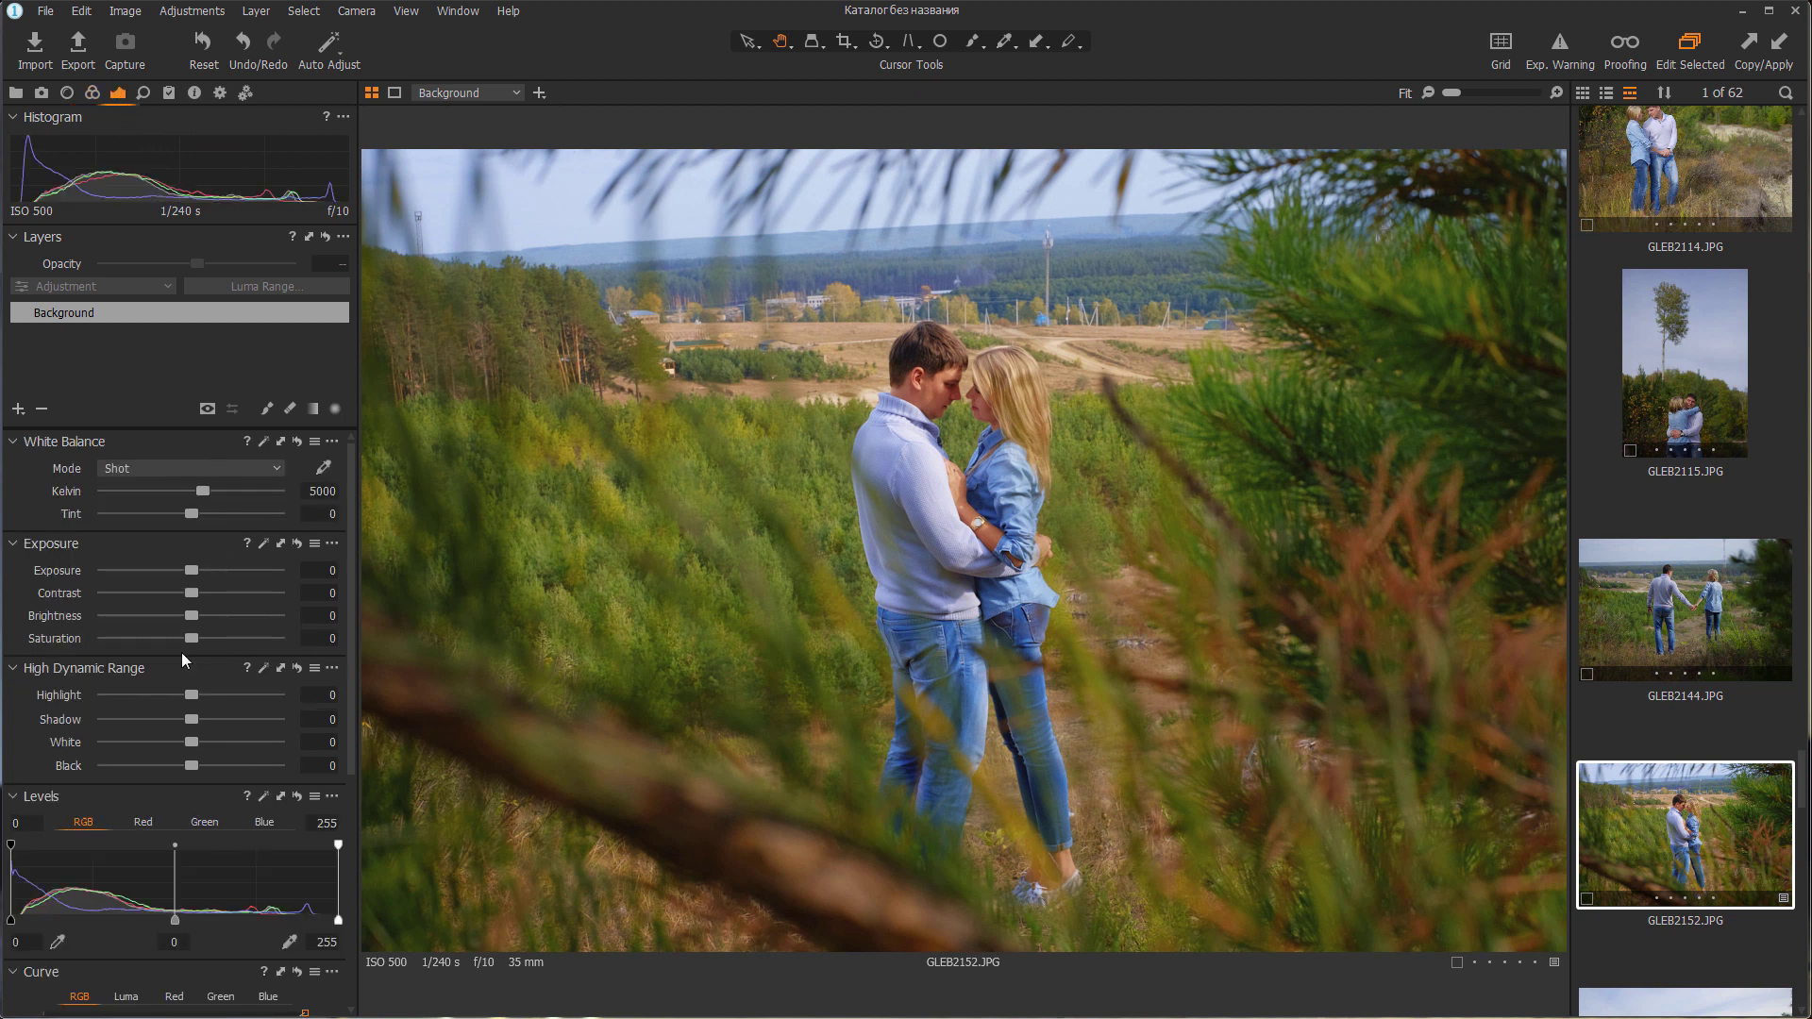
drag(189, 638, 183, 638)
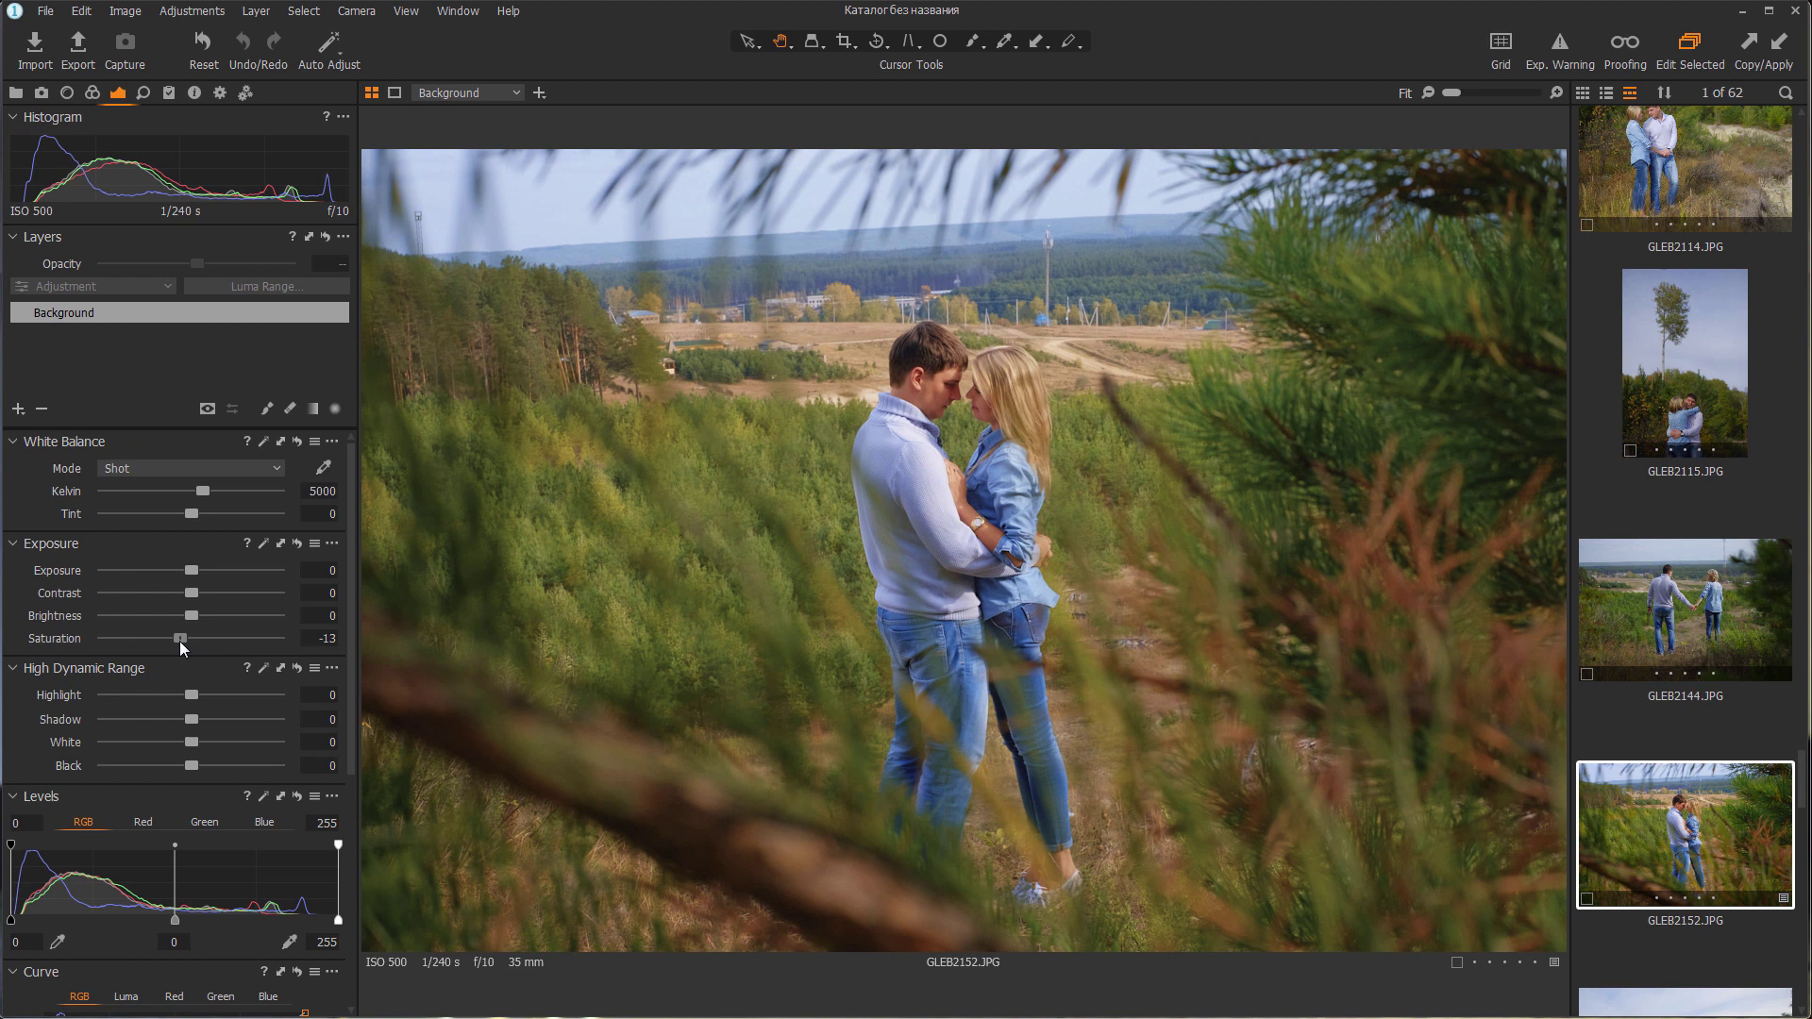
double_click(183, 640)
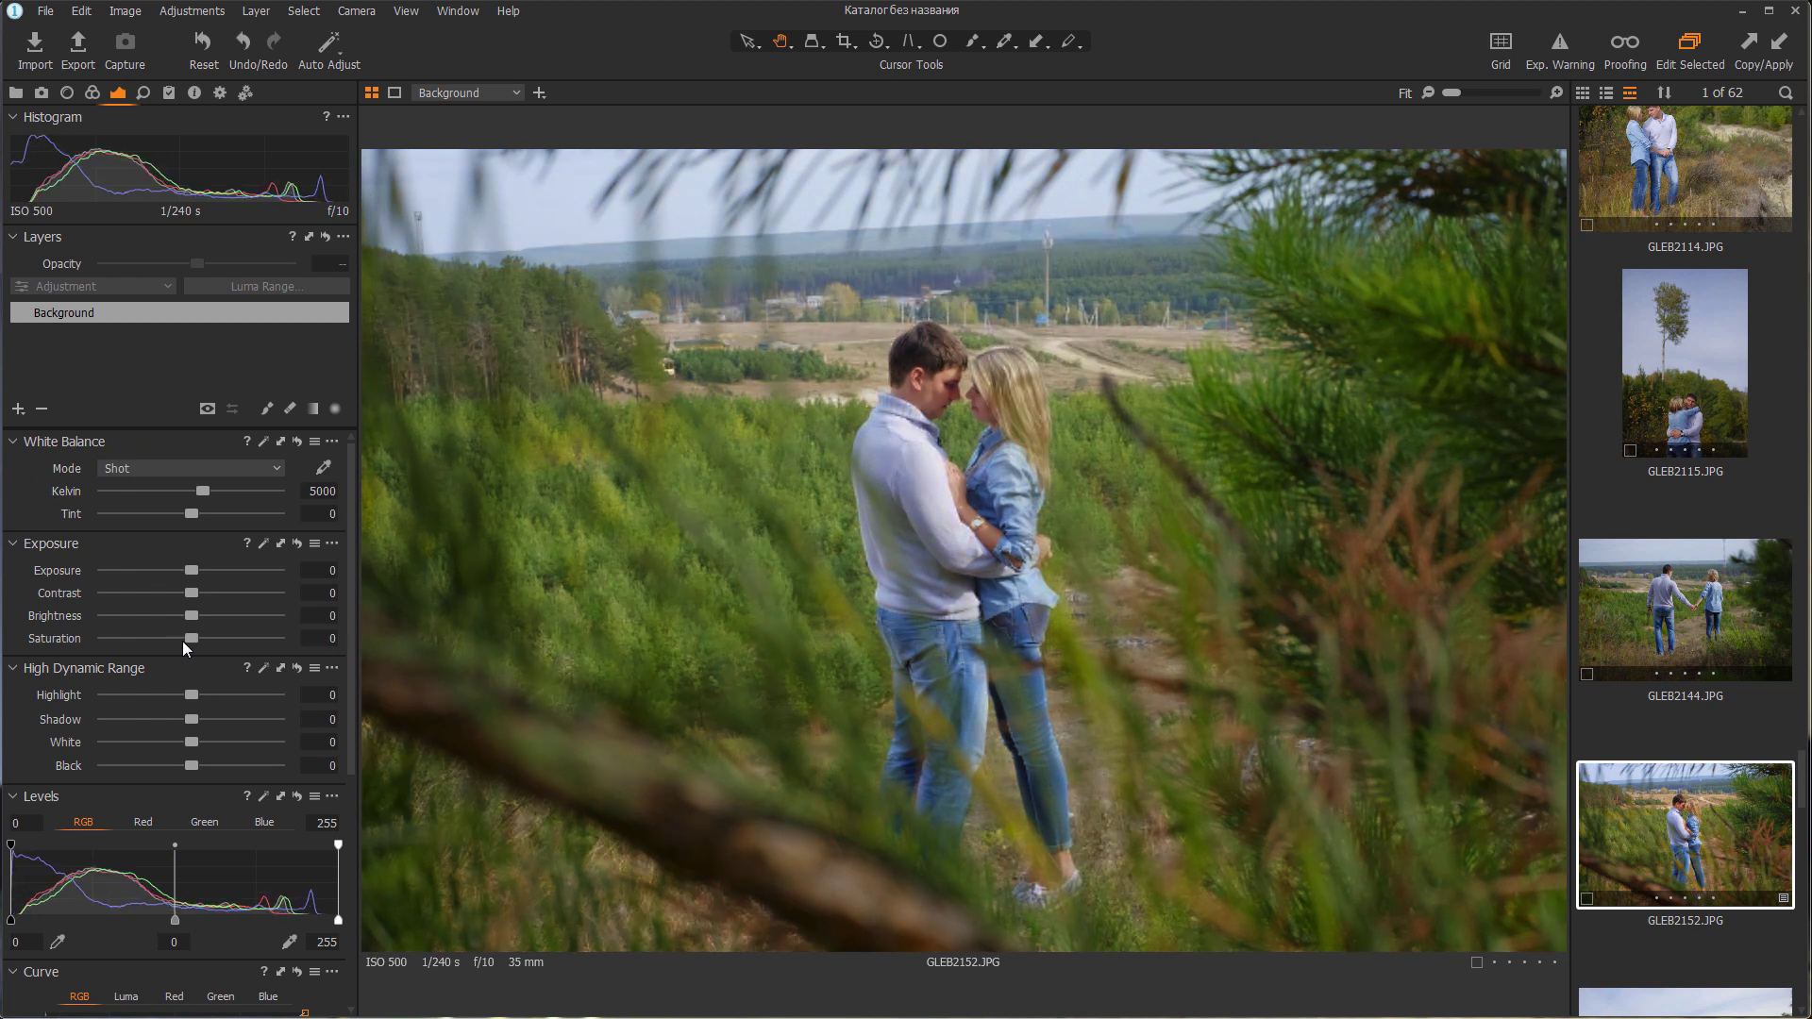
key(ctrl+z)
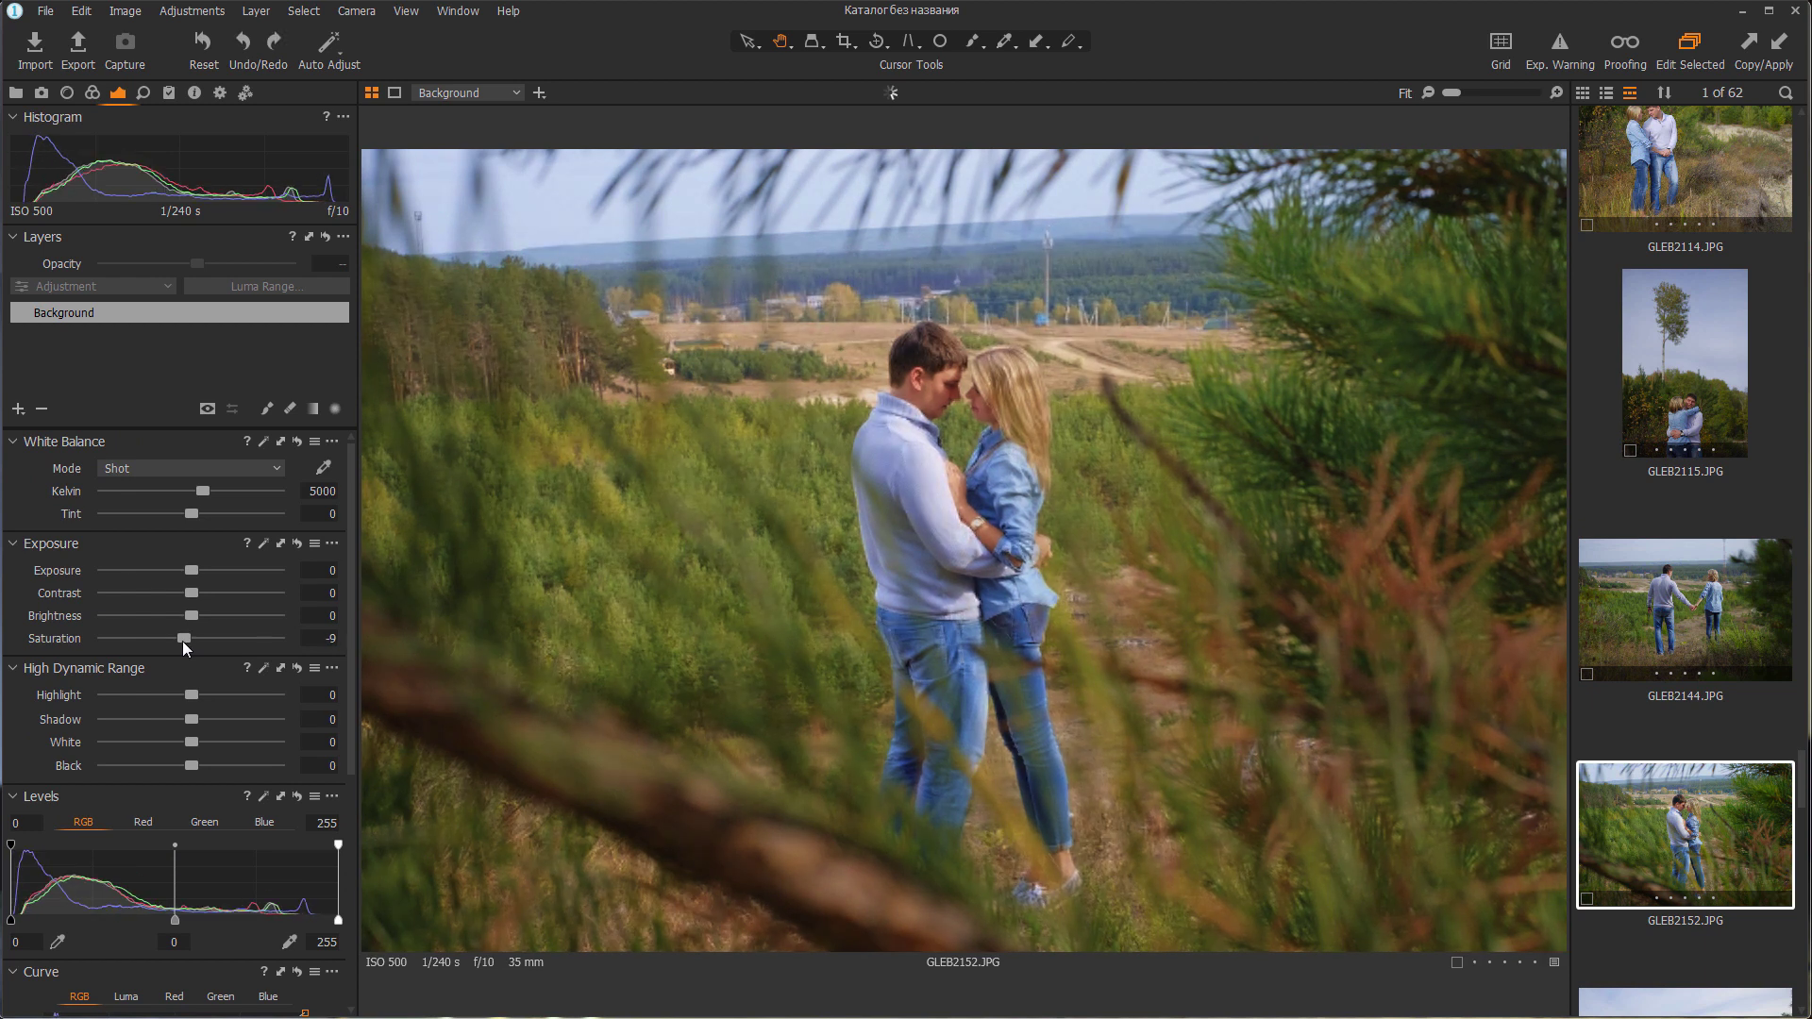